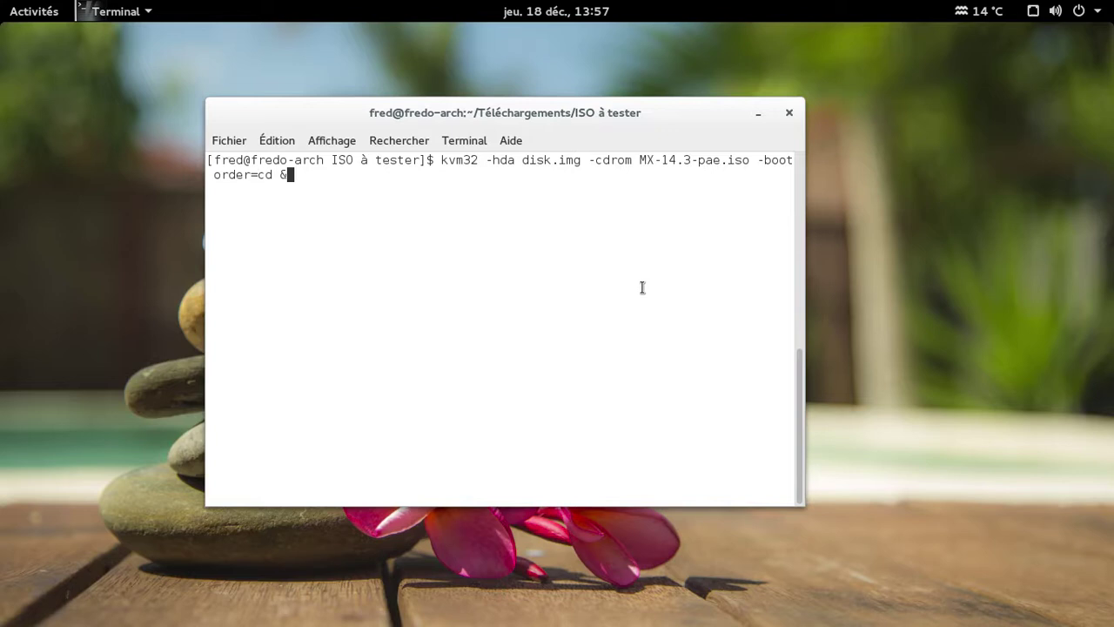
Run kvm32 to boot MX-14.3-pae.iso from CD with disk.img as the hard disk
{"action": "key", "text": "Return"}
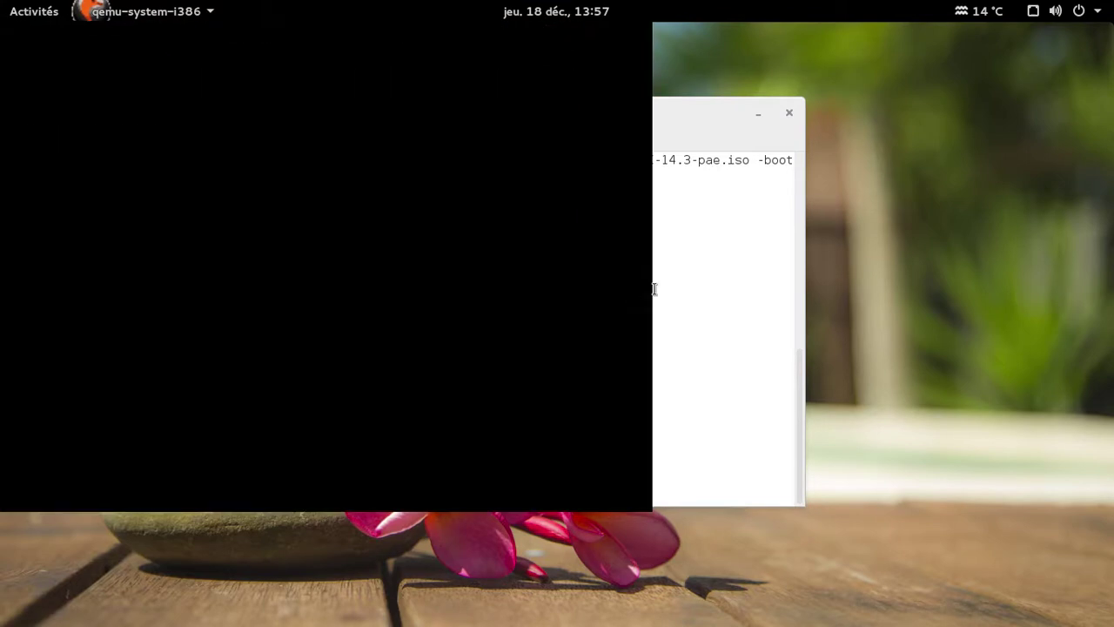
Raise the QEMU window from the Activities overview to show the MX-14 login screen
{"action": "key", "text": "super"}
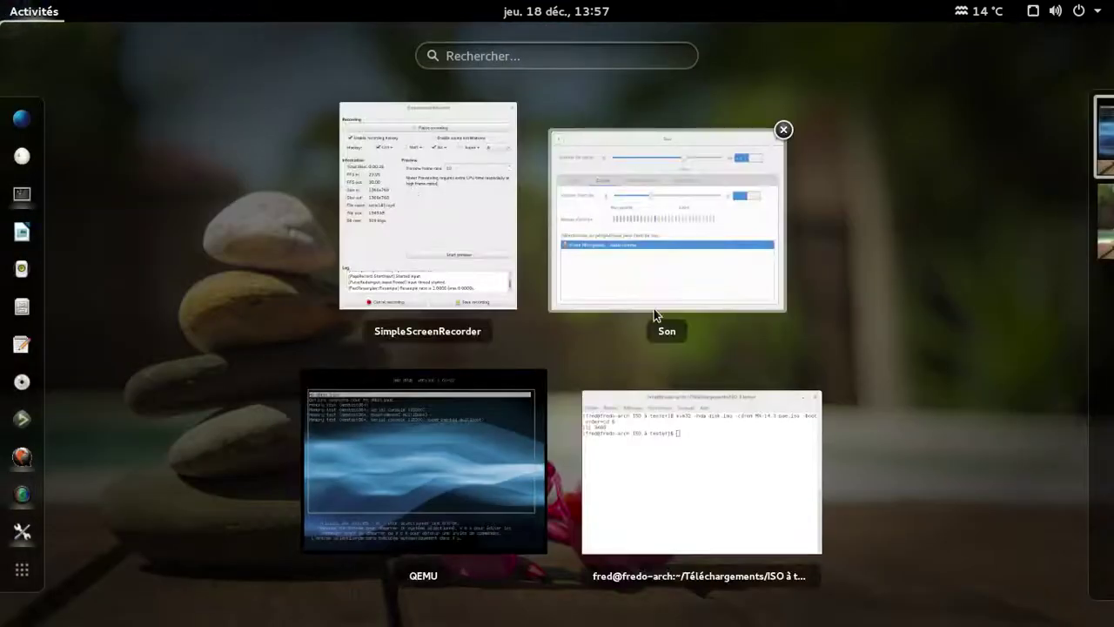
{"action": "left_click", "coordinate": [469, 463]}
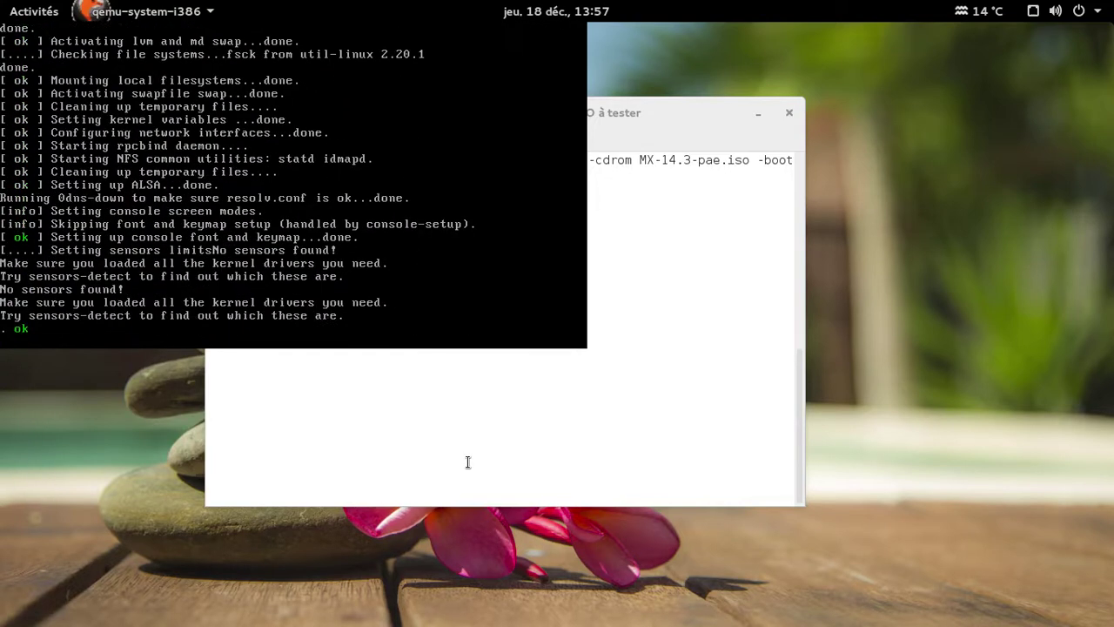
{"action": "mouse_move", "coordinate": [2, 2]}
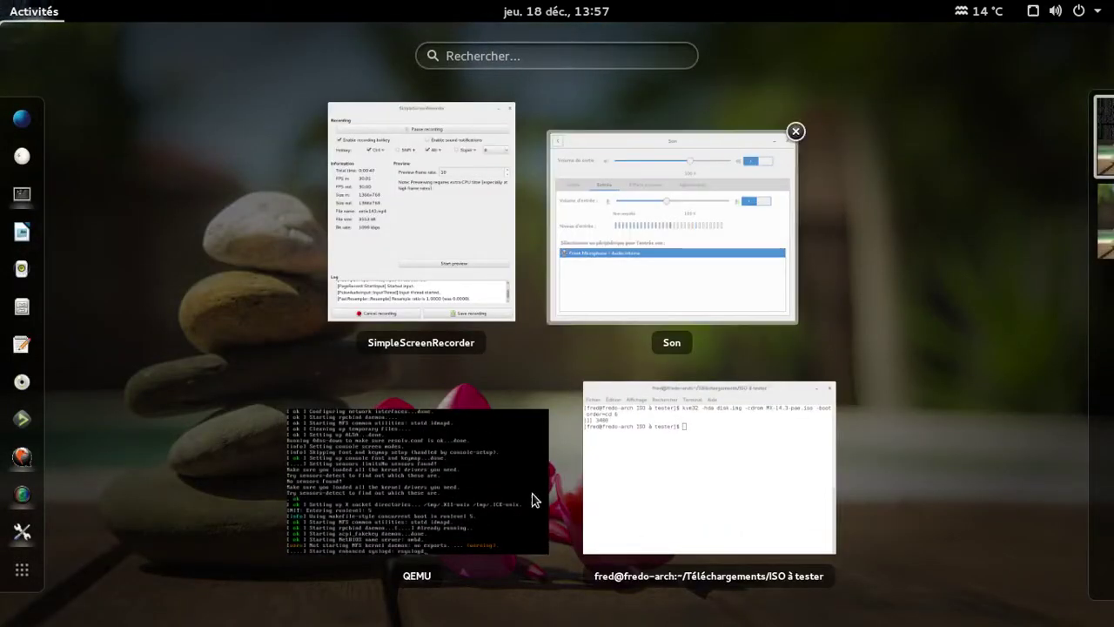
{"action": "left_click", "coordinate": [499, 476]}
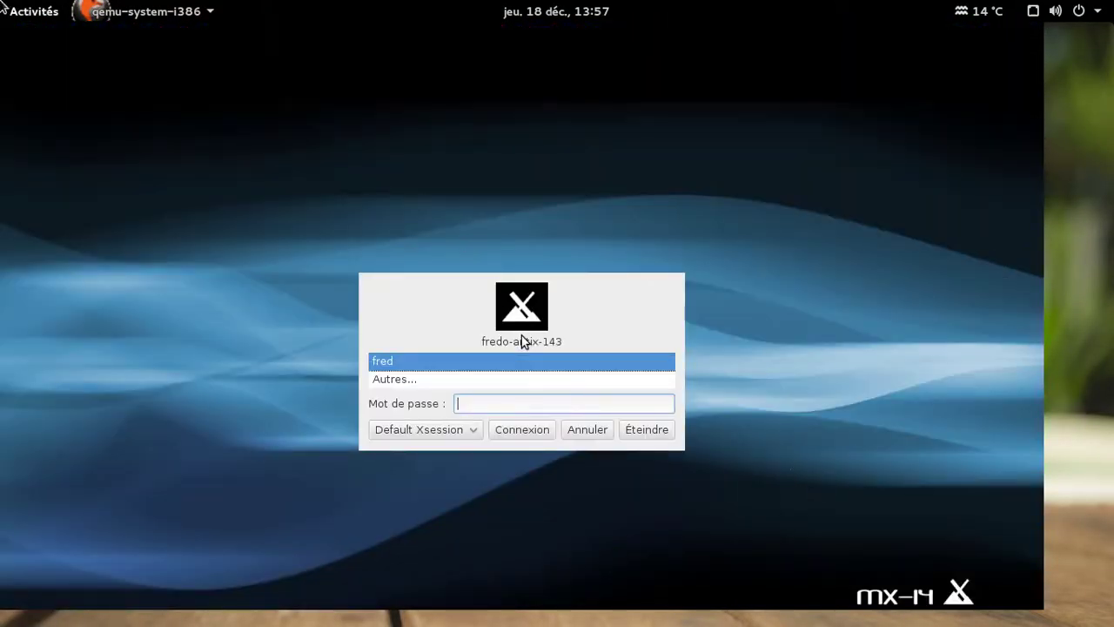
{"action": "left_click", "coordinate": [3, 7]}
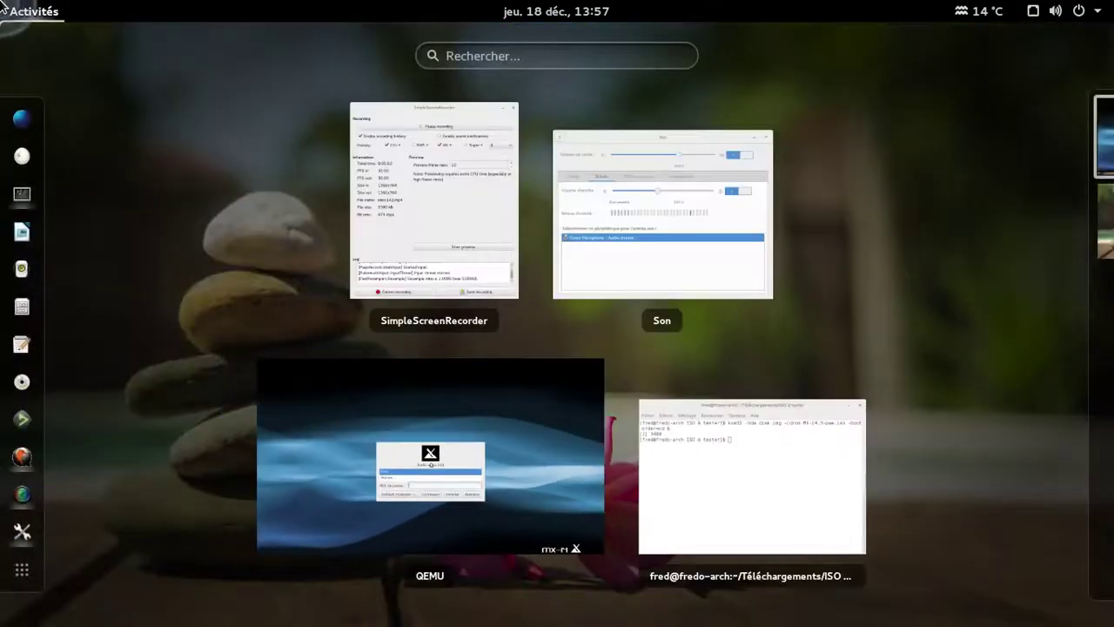
{"action": "left_click", "coordinate": [492, 392]}
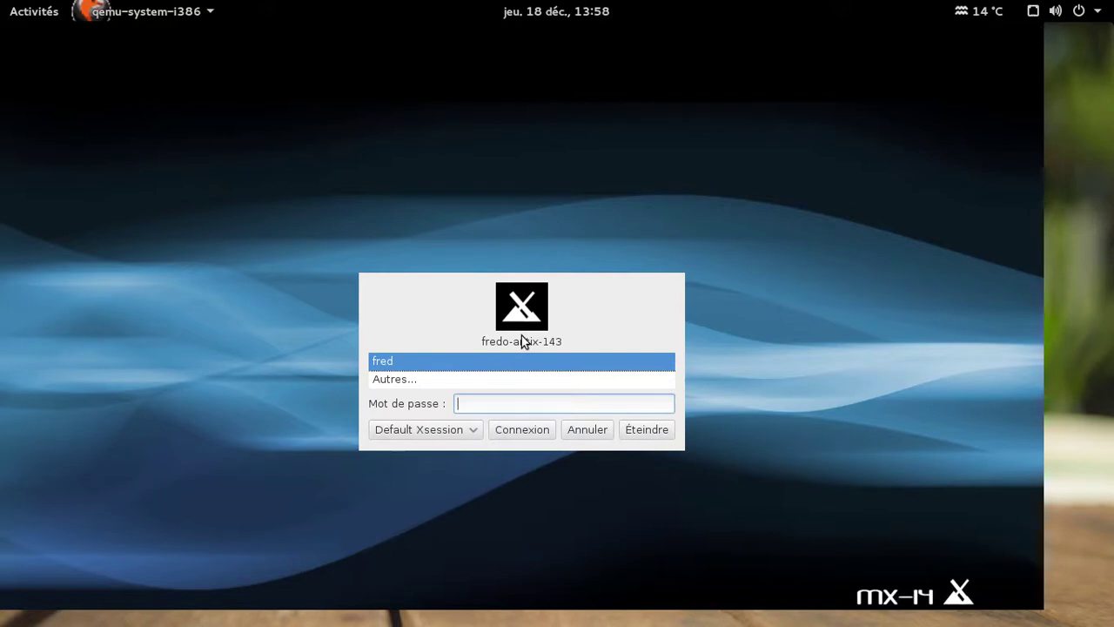
Log in with the account password, close the host's Son window, and return to the VM
{"action": "key", "text": "Return"}
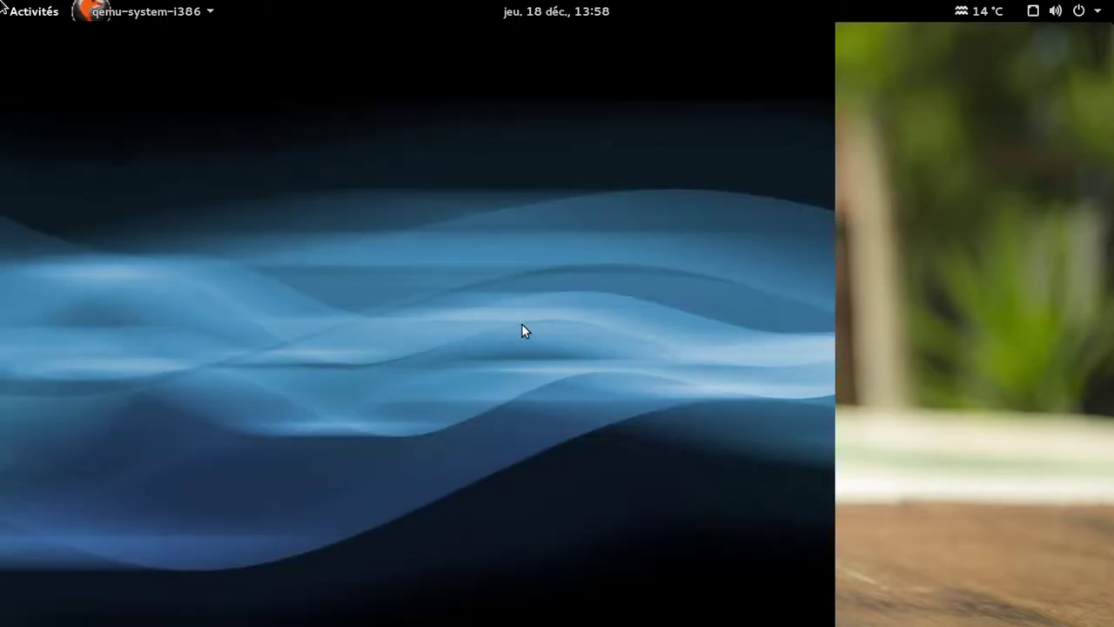
{"action": "mouse_move", "coordinate": [3, 3]}
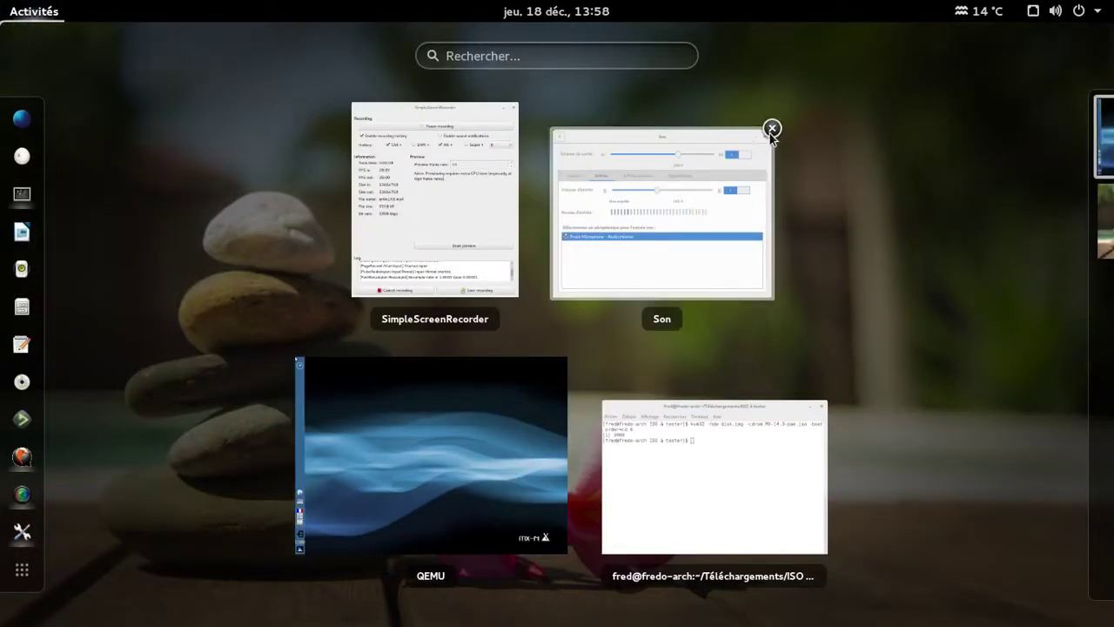
{"action": "left_click", "coordinate": [771, 129]}
{"action": "left_click", "coordinate": [428, 412]}
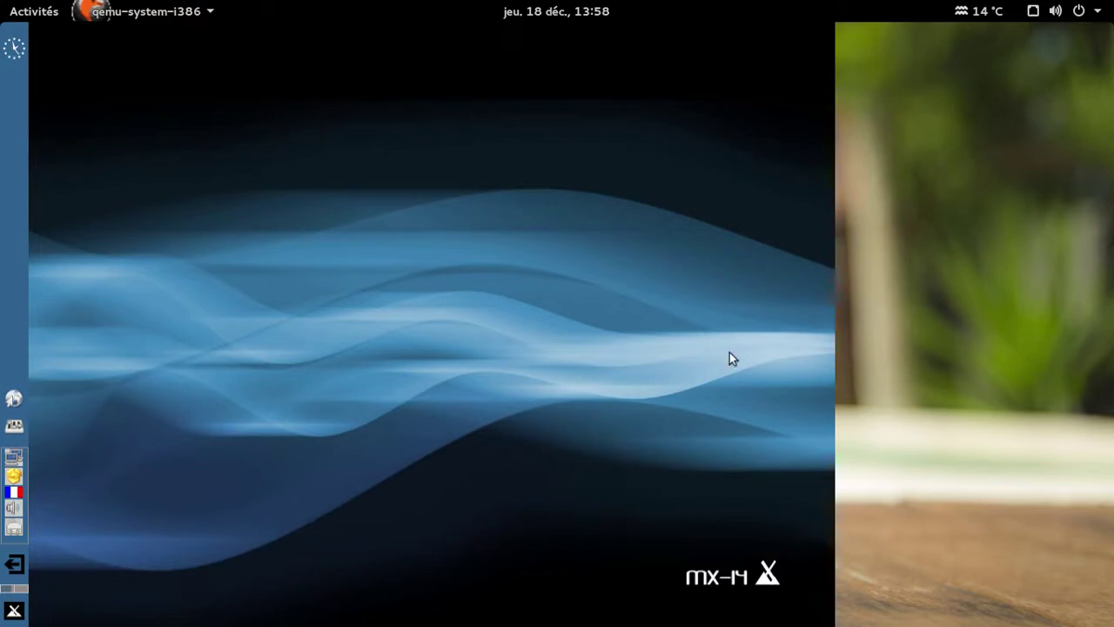
Quit the Orage calendar from its tray icon and lower the master volume to 73%
{"action": "mouse_move", "coordinate": [13, 51]}
{"action": "left_click", "coordinate": [13, 50]}
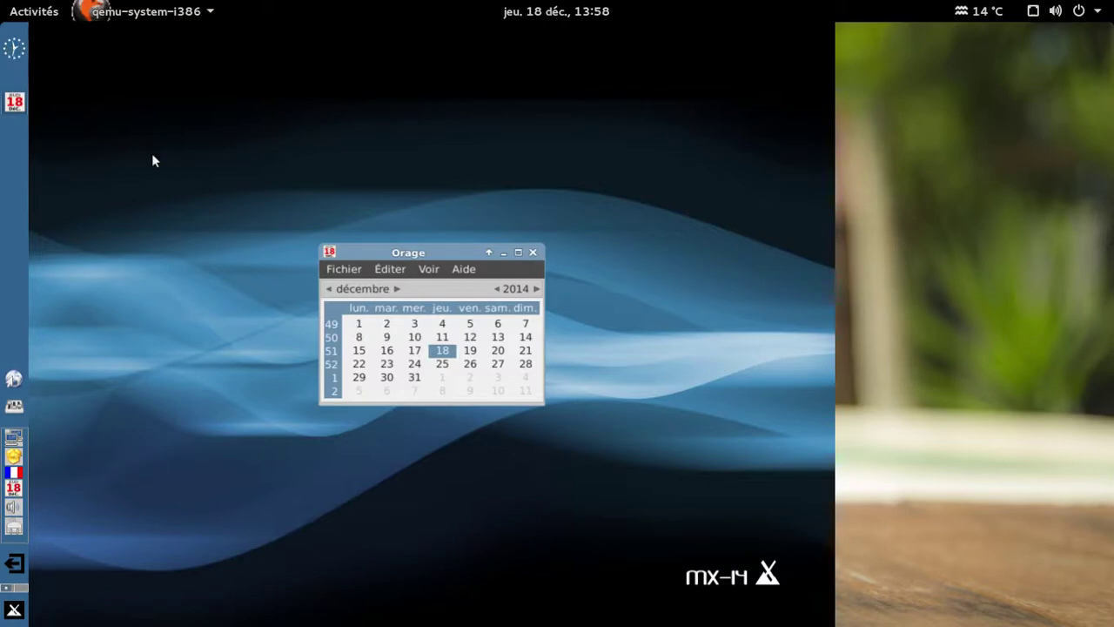
{"action": "left_click", "coordinate": [534, 252]}
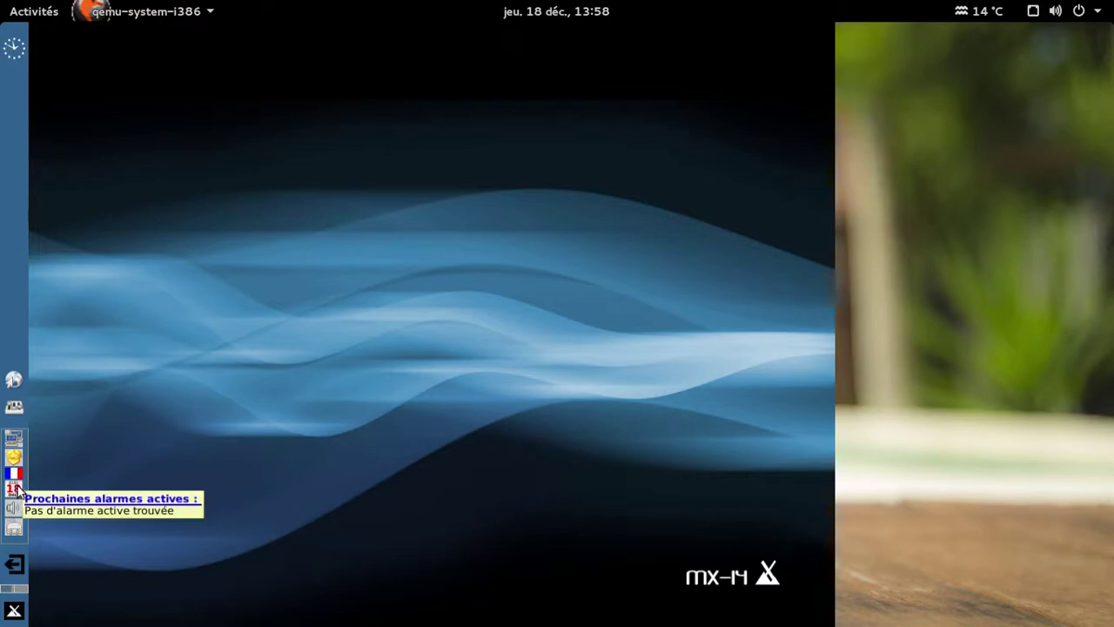
{"action": "right_click", "coordinate": [18, 490]}
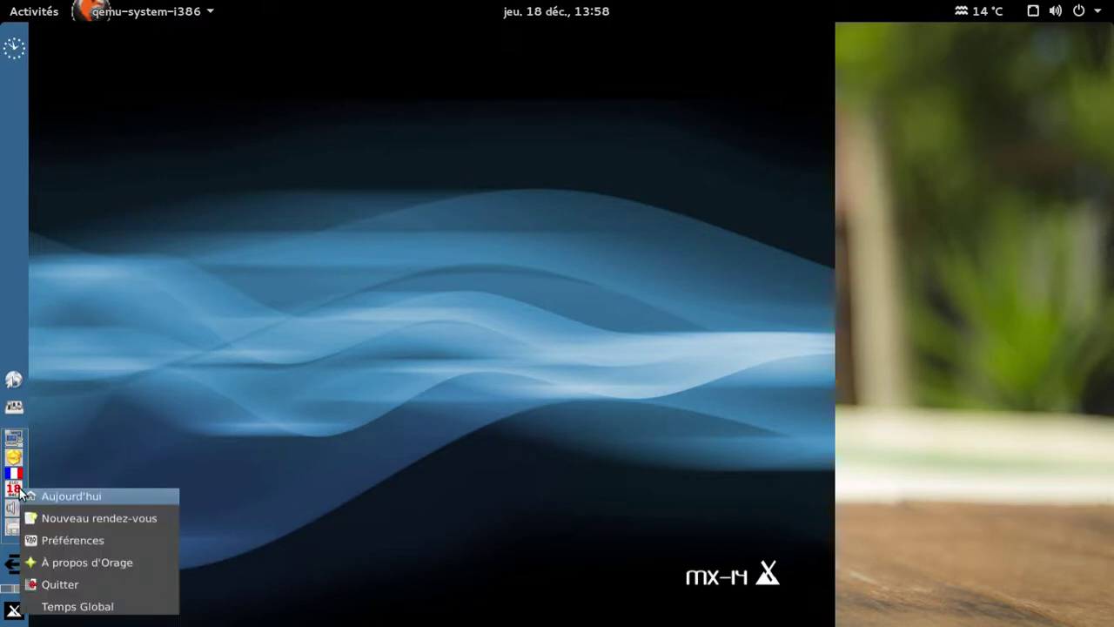
{"action": "left_click", "coordinate": [61, 584]}
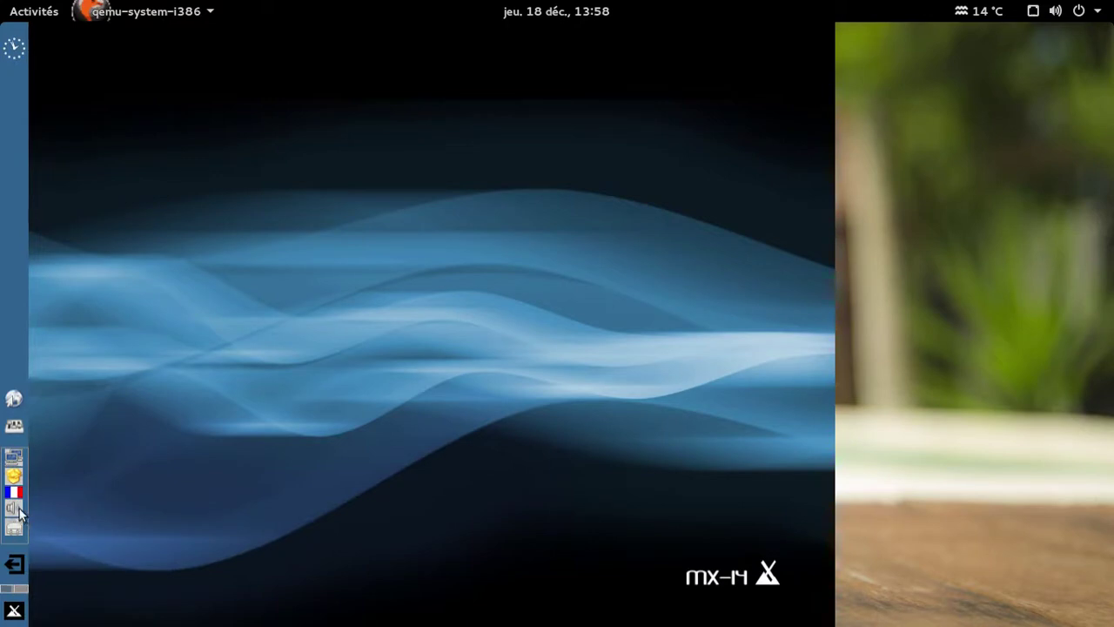
{"action": "scroll", "coordinate": [19, 511], "scroll_direction": "down", "scroll_amount": 5}
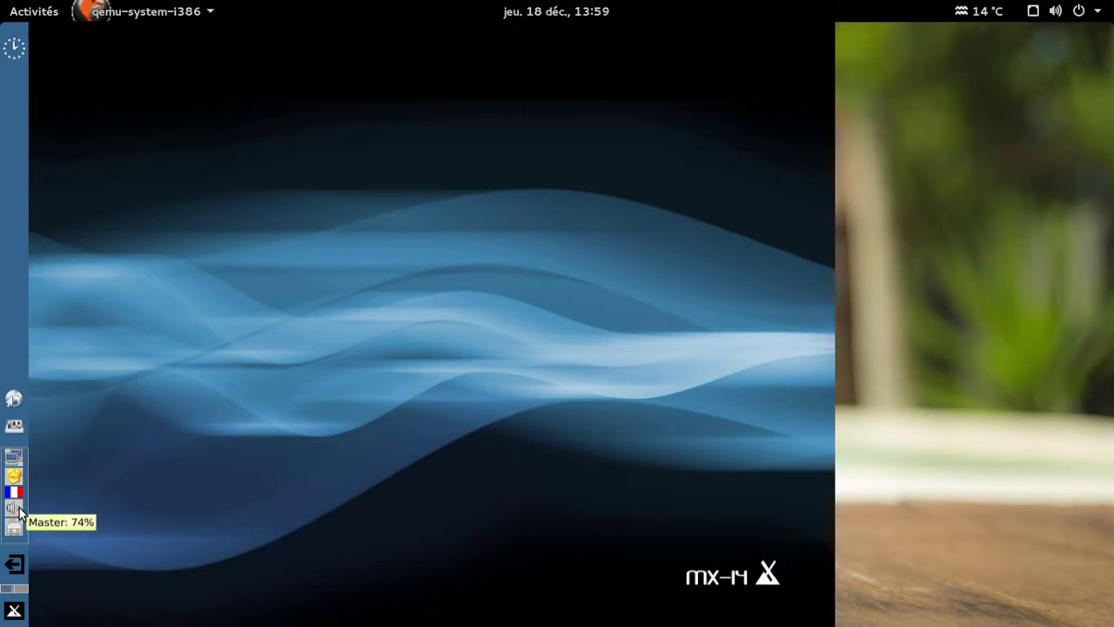
{"action": "scroll", "coordinate": [18, 512], "scroll_direction": "down", "scroll_amount": 1}
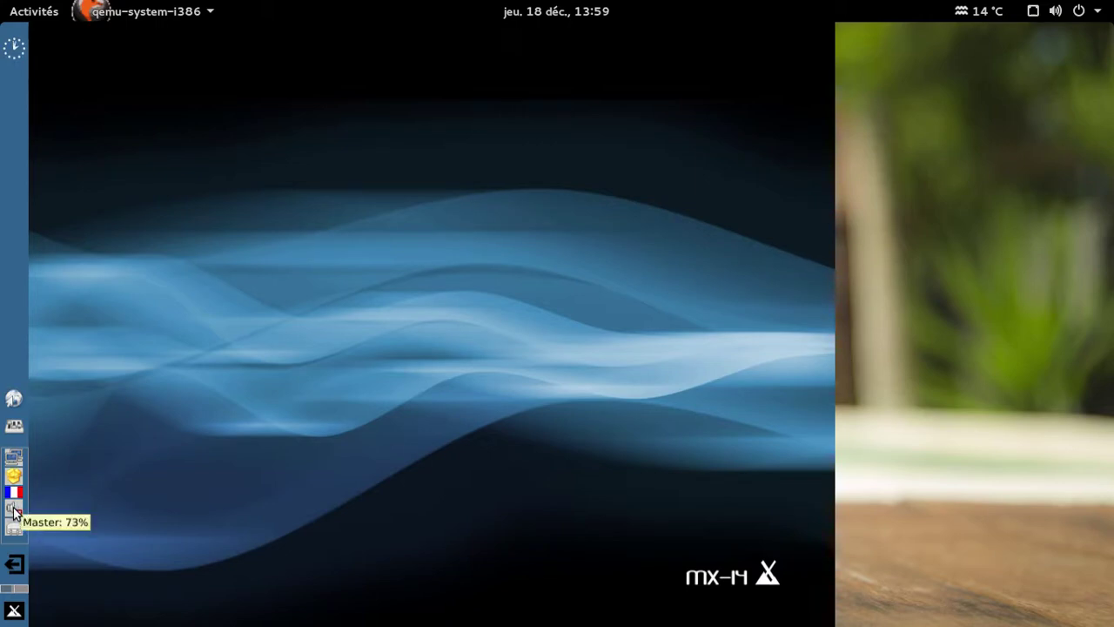
Enable the PCM playback control in the Audio Mixer's Contrôles list, then close the mixer
{"action": "right_click", "coordinate": [14, 512]}
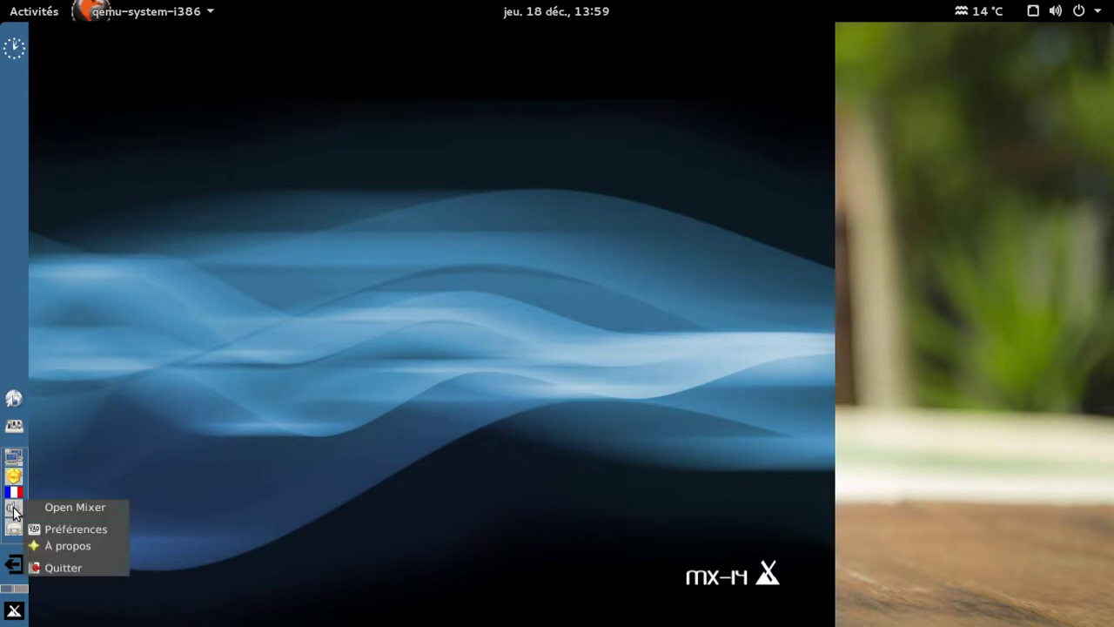
{"action": "left_click", "coordinate": [109, 517]}
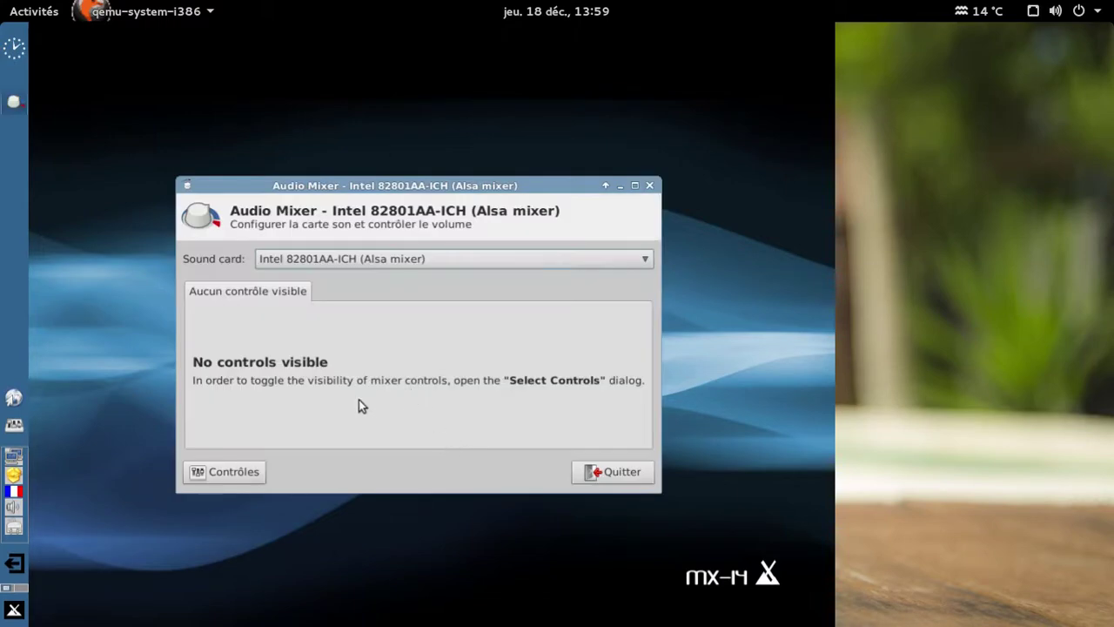
{"action": "left_click", "coordinate": [225, 471]}
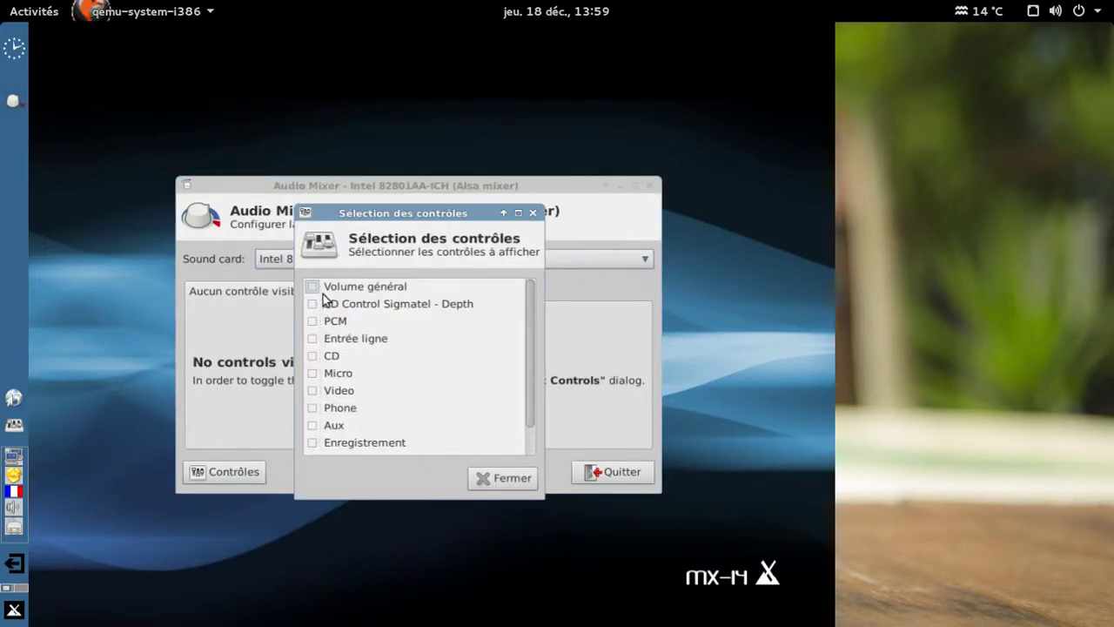
{"action": "left_click", "coordinate": [319, 322]}
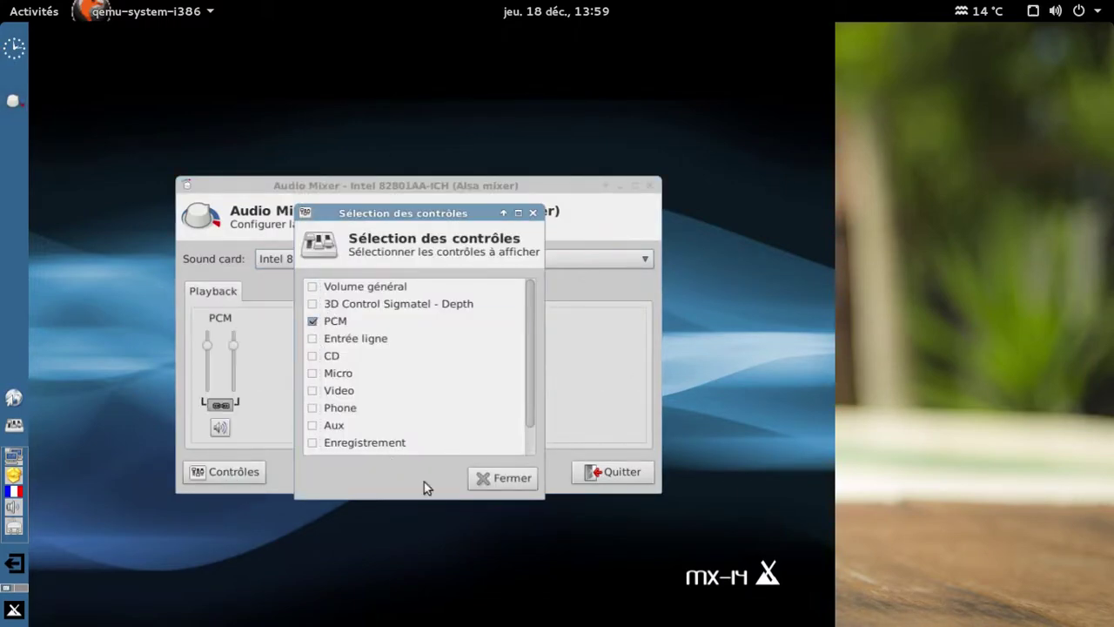
{"action": "left_click", "coordinate": [525, 479]}
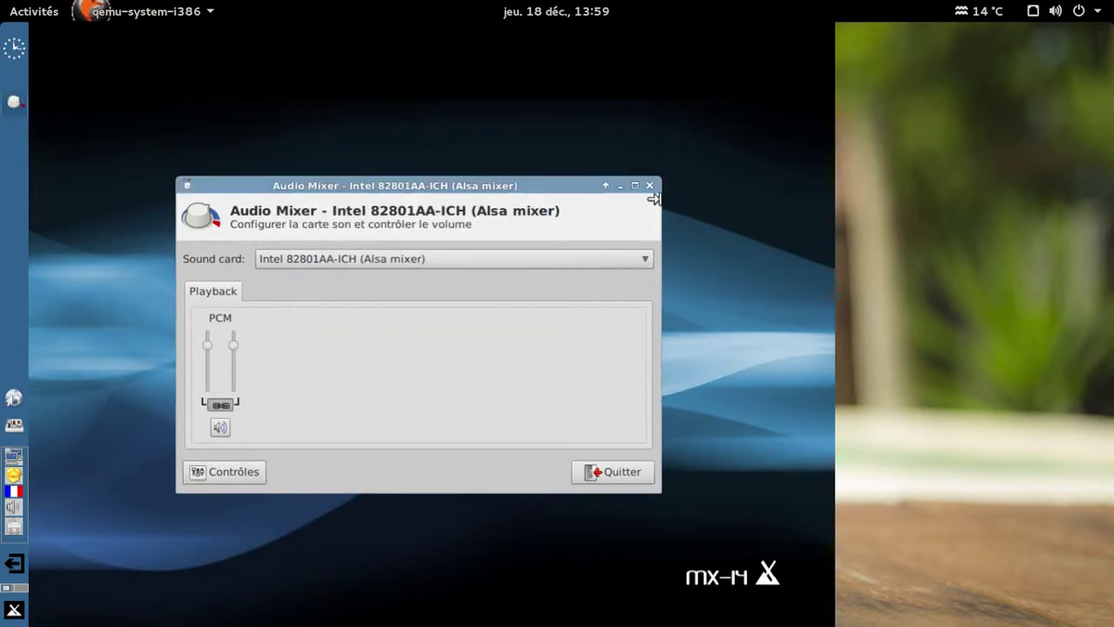
{"action": "left_click", "coordinate": [649, 185]}
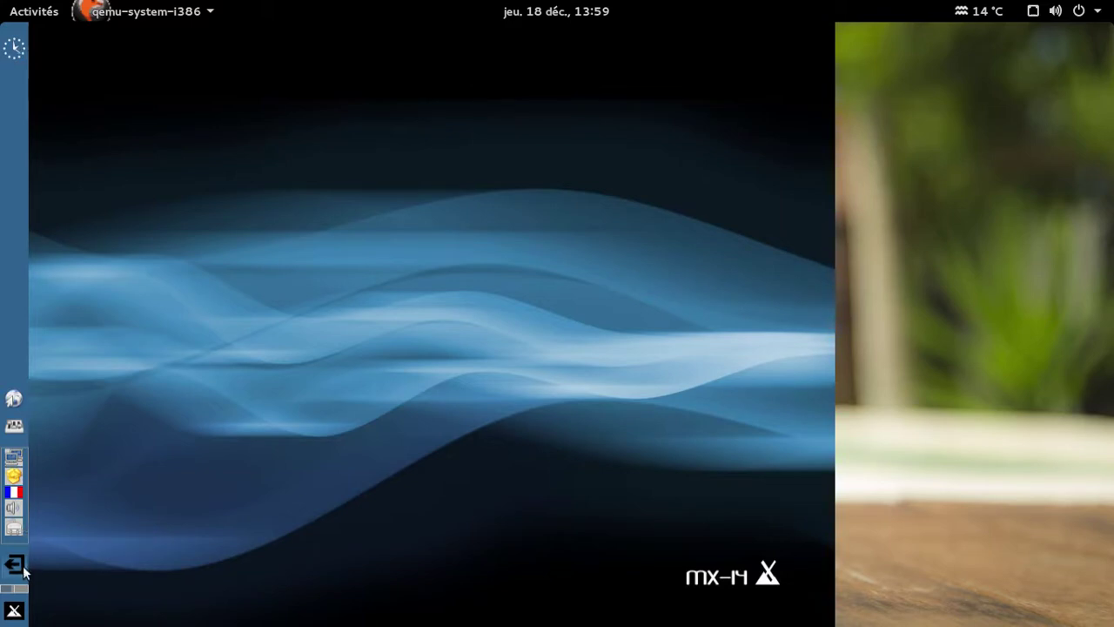
In the Whisker menu, browse Tout, Accessoires, Bureau, Éducation, Infographie, Internet and Jeux categories
{"action": "left_click", "coordinate": [15, 611]}
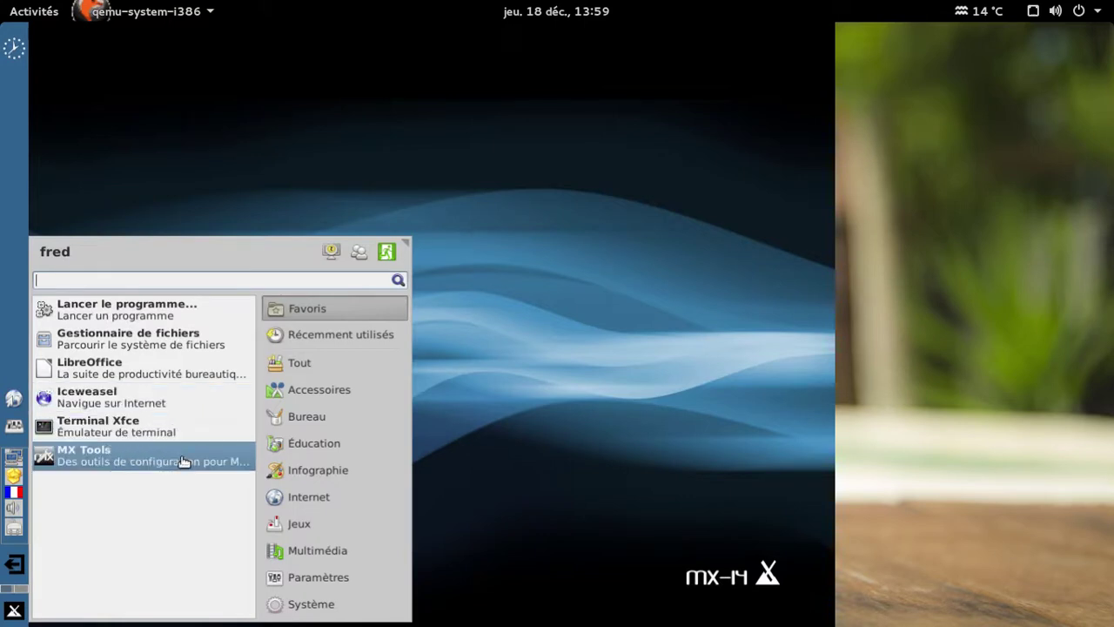
{"action": "left_click", "coordinate": [349, 360]}
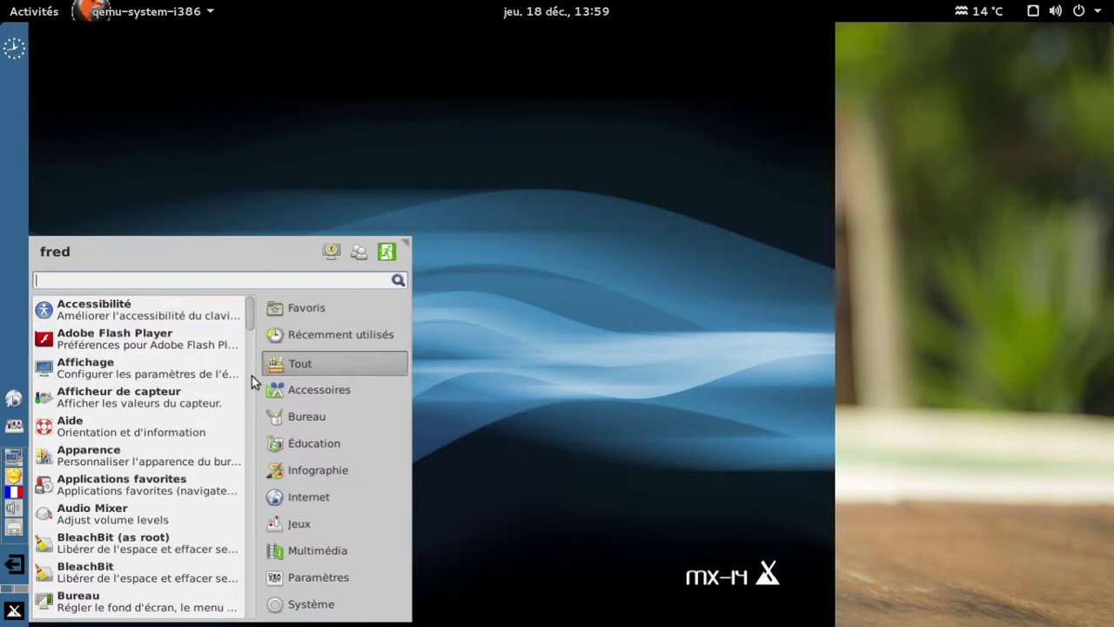
{"action": "left_click", "coordinate": [298, 383]}
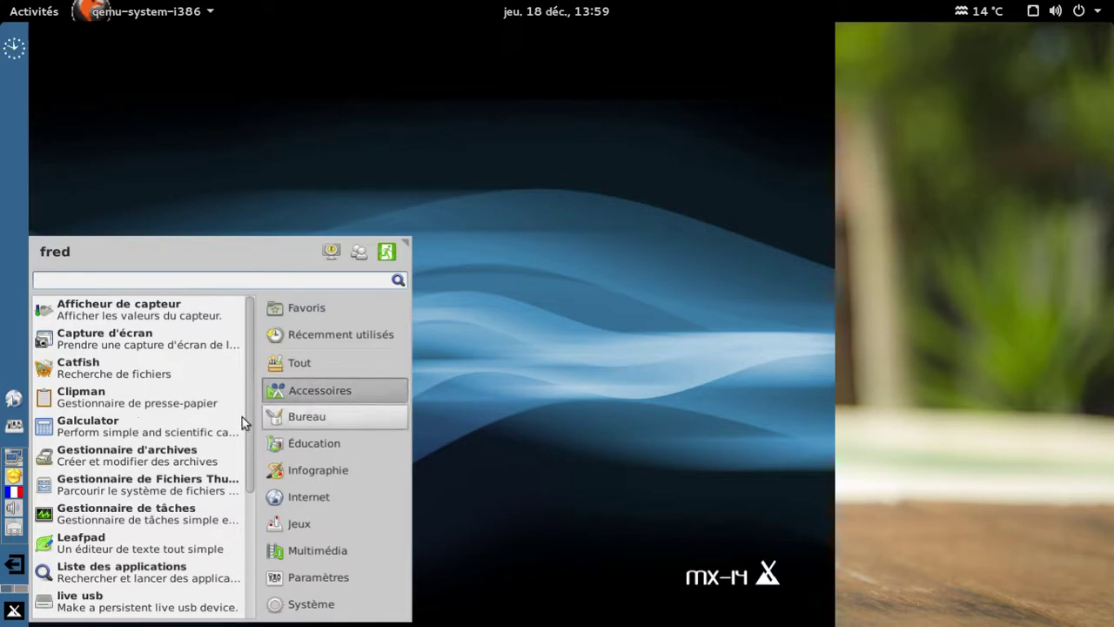
{"action": "left_click", "coordinate": [300, 417]}
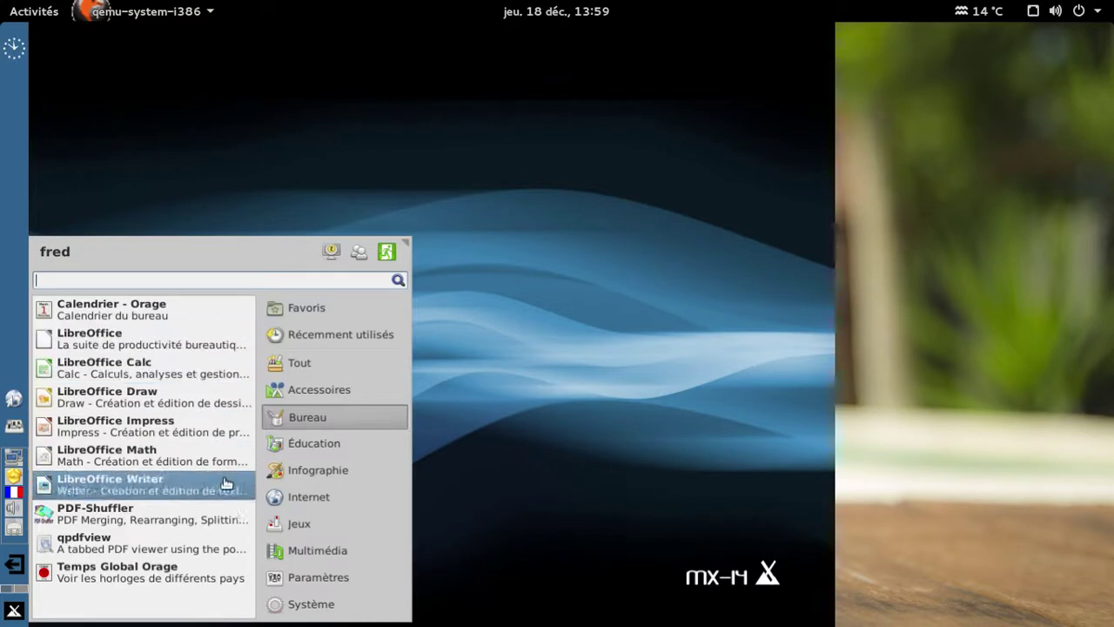
{"action": "left_click", "coordinate": [331, 444]}
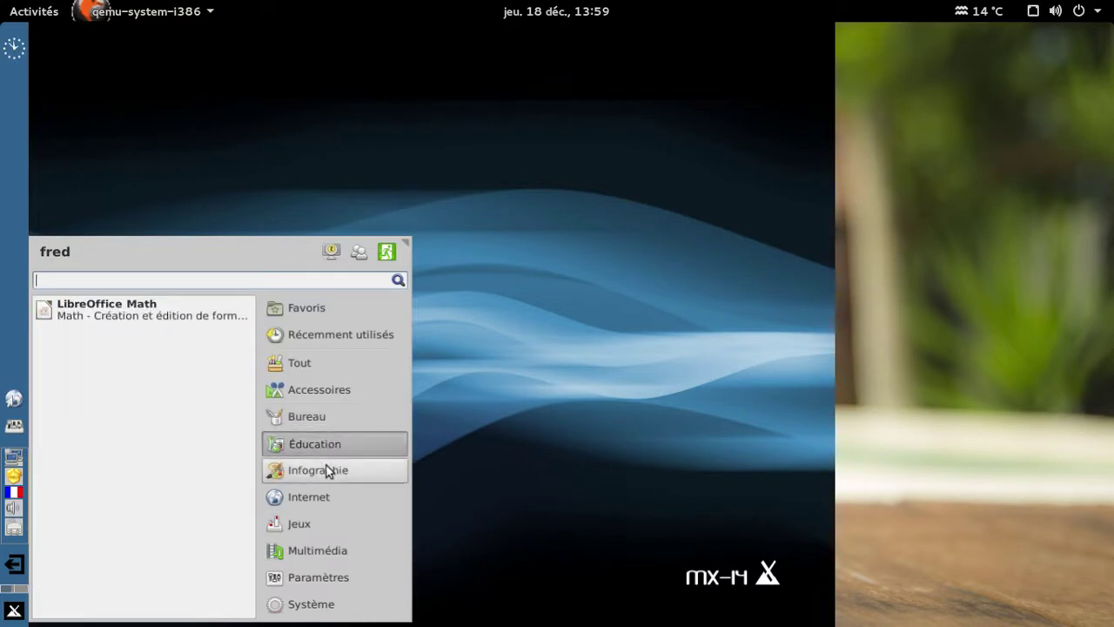
{"action": "left_click", "coordinate": [326, 470]}
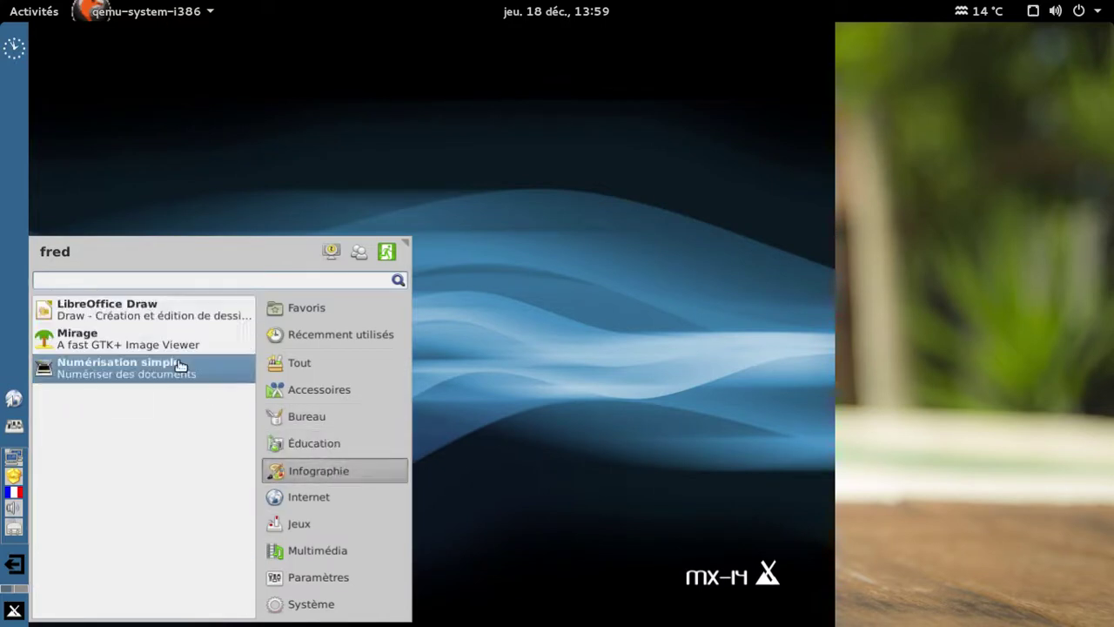
{"action": "left_click", "coordinate": [343, 493]}
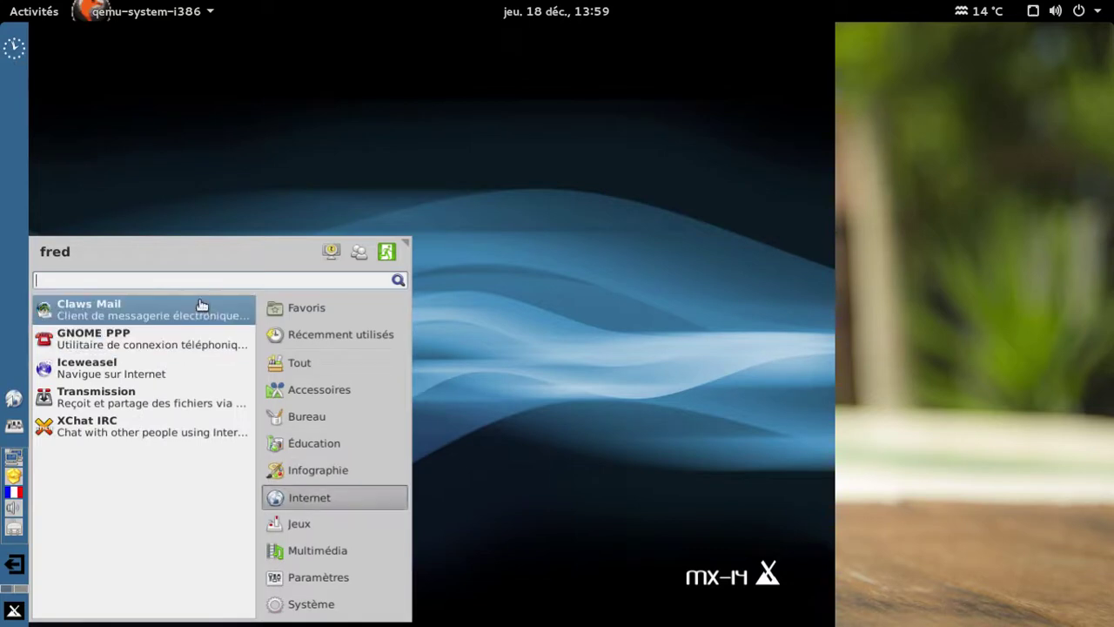
{"action": "left_click", "coordinate": [300, 522]}
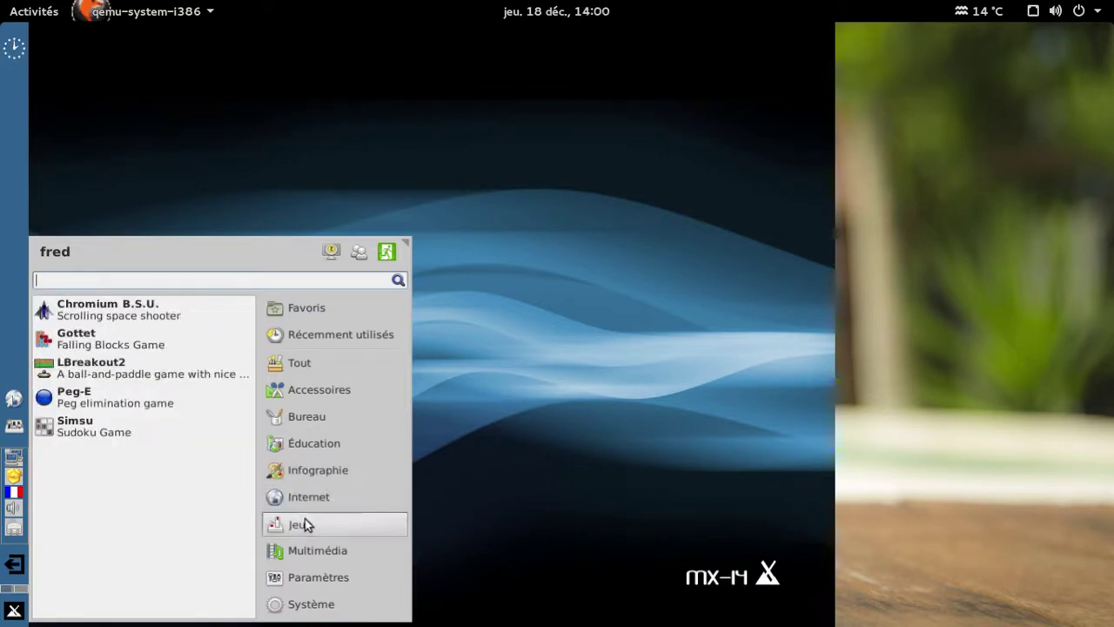
Browse Paramètres and Multimédia, then scroll the Système tools list to its end
{"action": "left_click", "coordinate": [312, 579]}
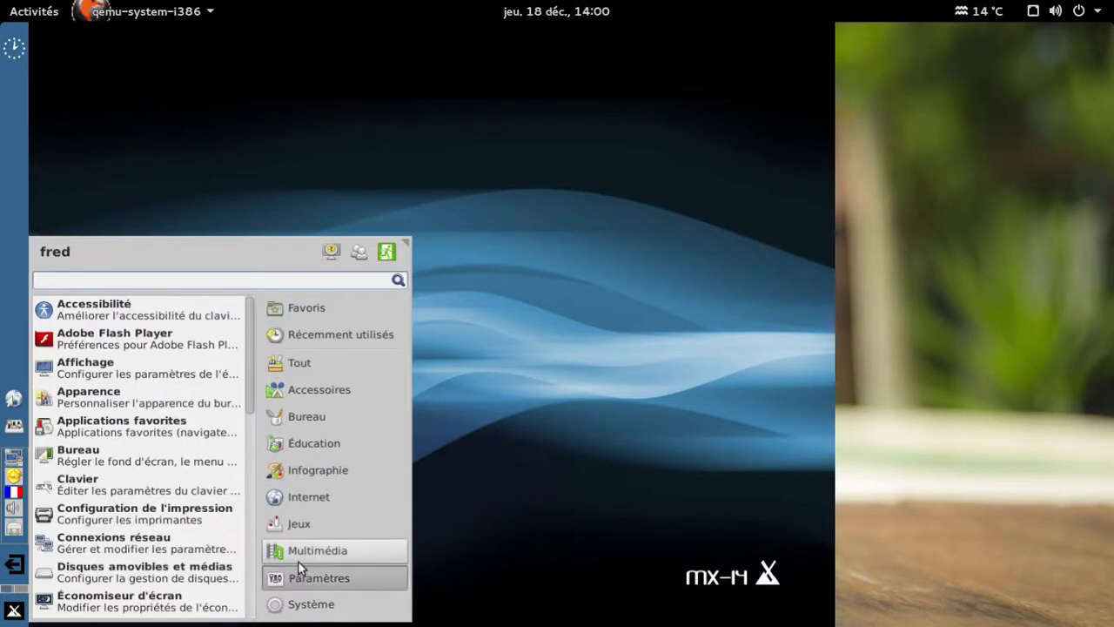
{"action": "left_click", "coordinate": [299, 552]}
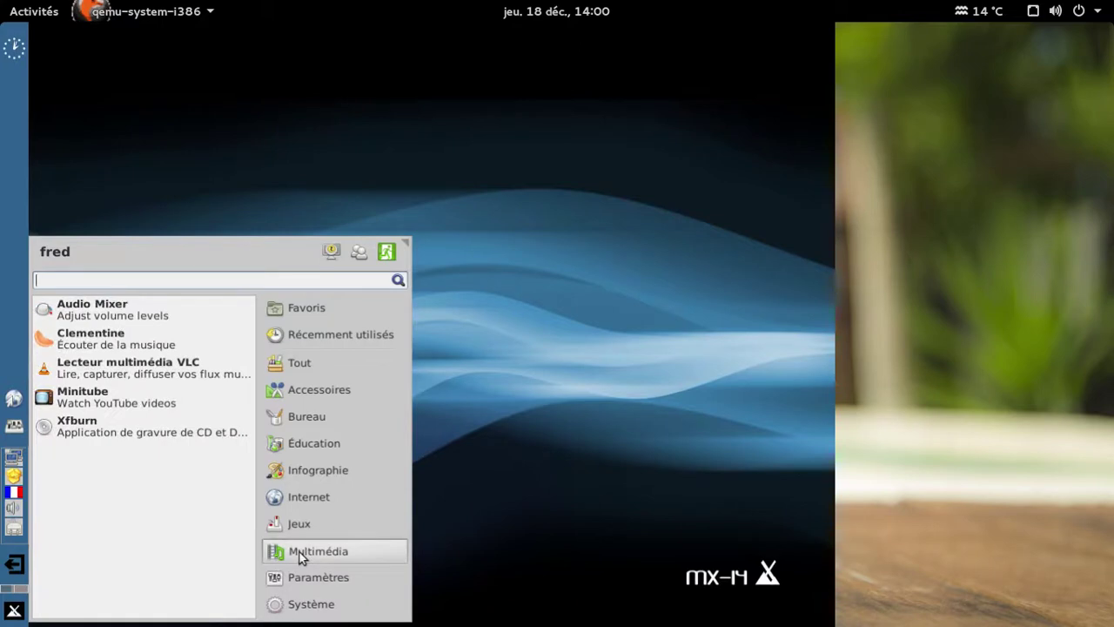
{"action": "left_click", "coordinate": [294, 578]}
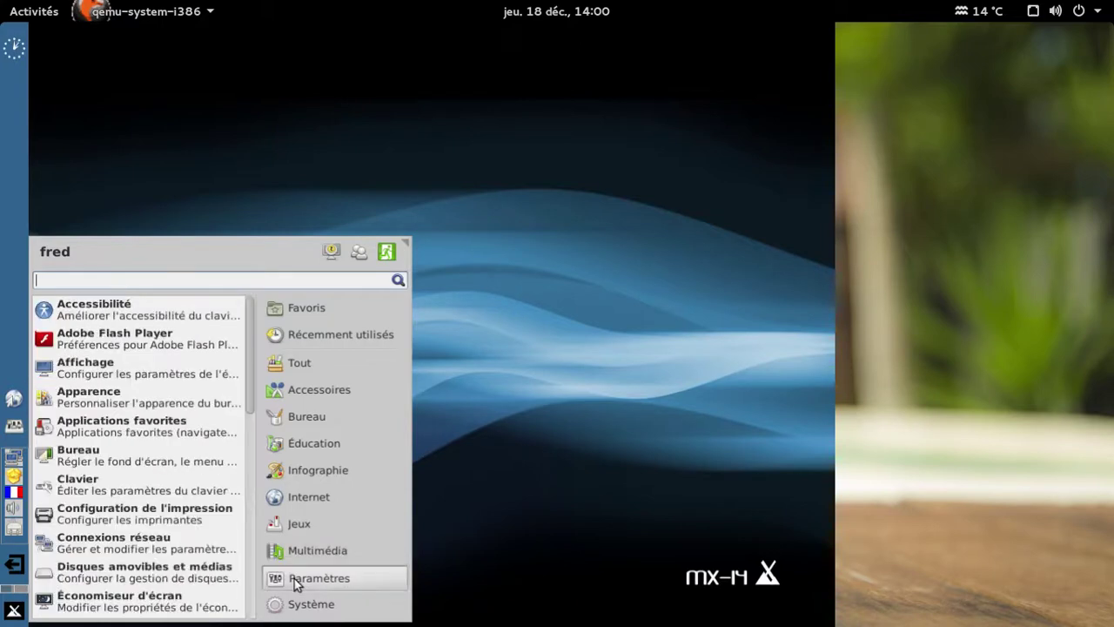
{"action": "left_click", "coordinate": [296, 604]}
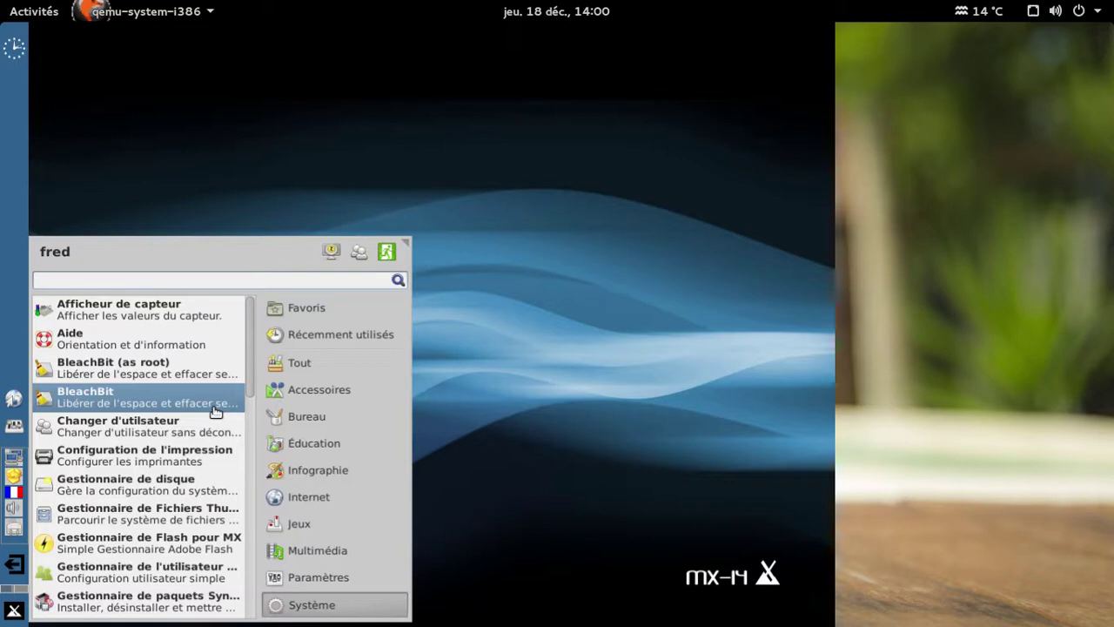
{"action": "left_click", "coordinate": [320, 389]}
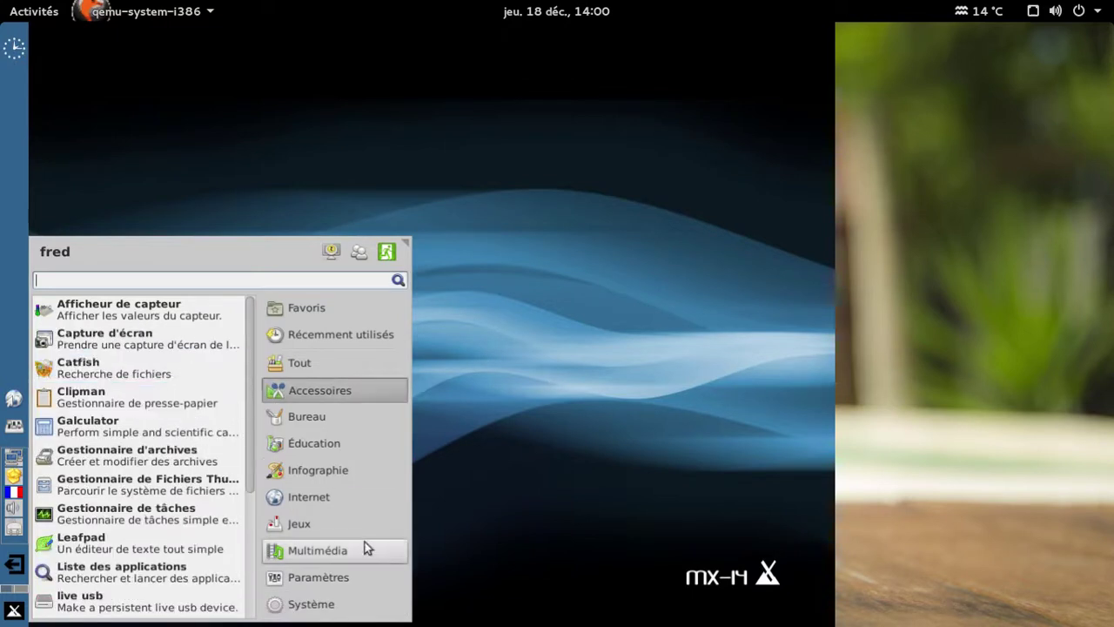
{"action": "left_click", "coordinate": [331, 577]}
{"action": "left_click", "coordinate": [386, 600]}
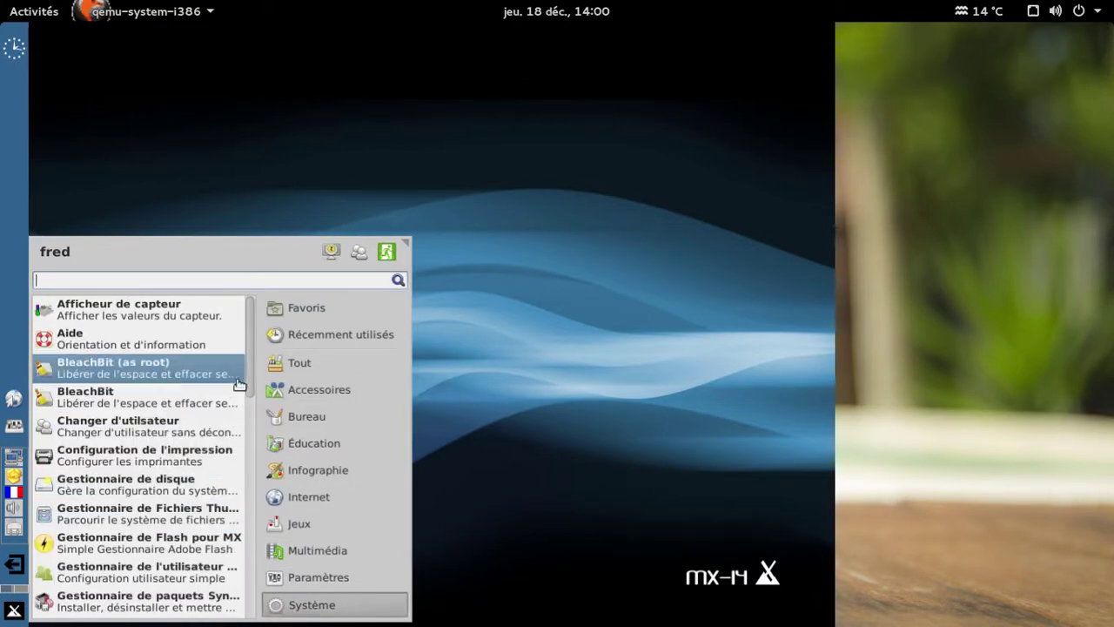
{"action": "left_click_drag", "start_coordinate": [250, 364], "coordinate": [252, 481]}
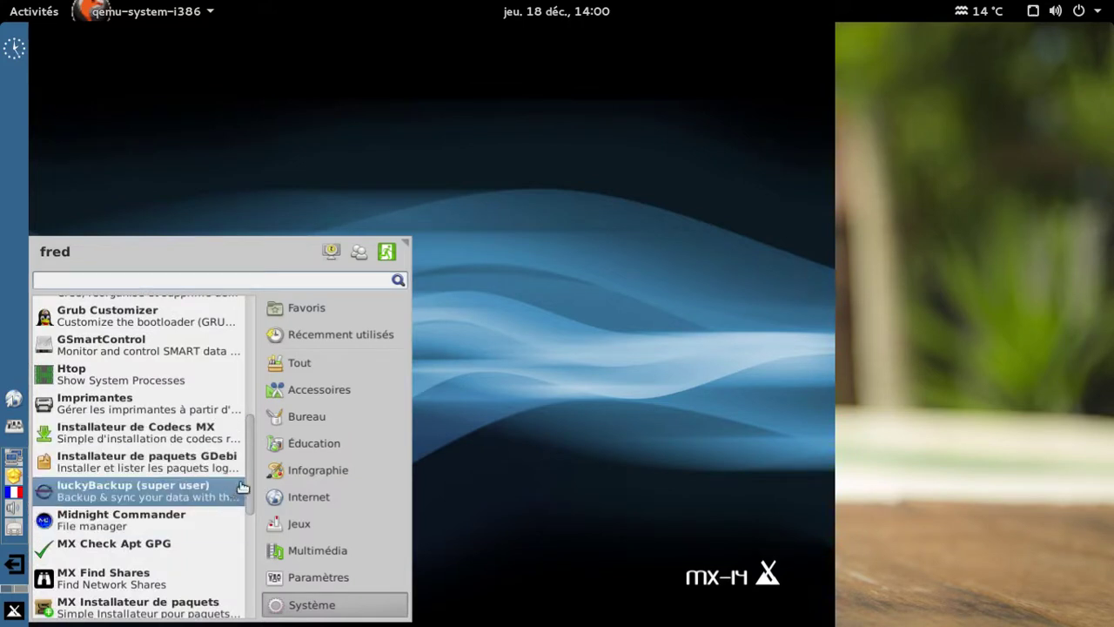
{"action": "left_click_drag", "start_coordinate": [252, 487], "coordinate": [255, 594]}
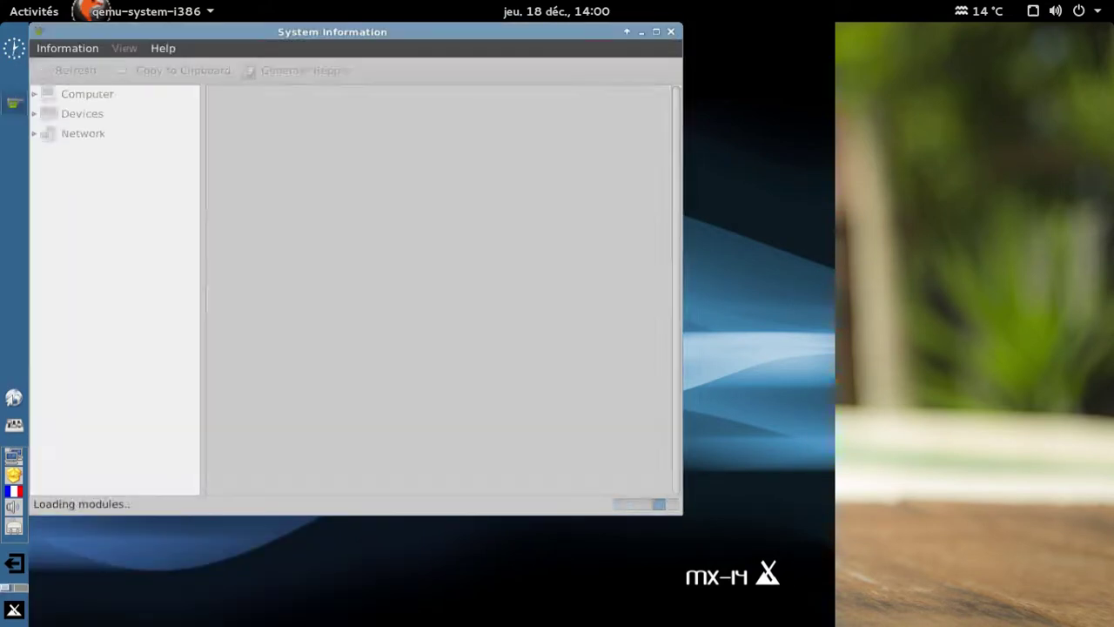
Confirm HardInfo version 0.5.1 in Help > About, then close HardInfo
{"action": "left_click", "coordinate": [157, 56]}
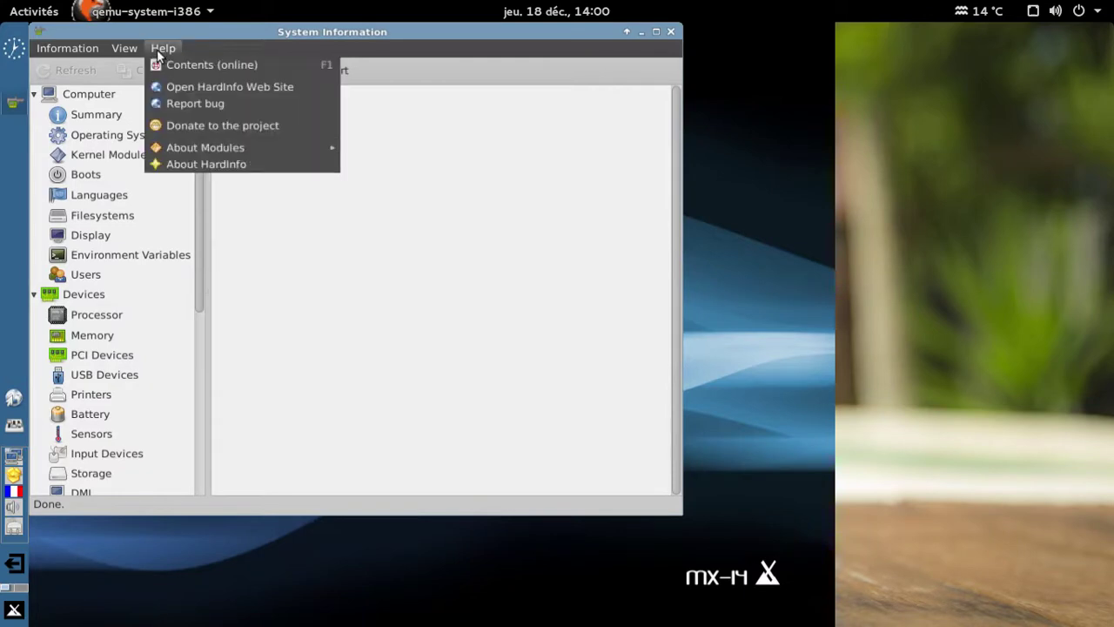
{"action": "left_click", "coordinate": [217, 166]}
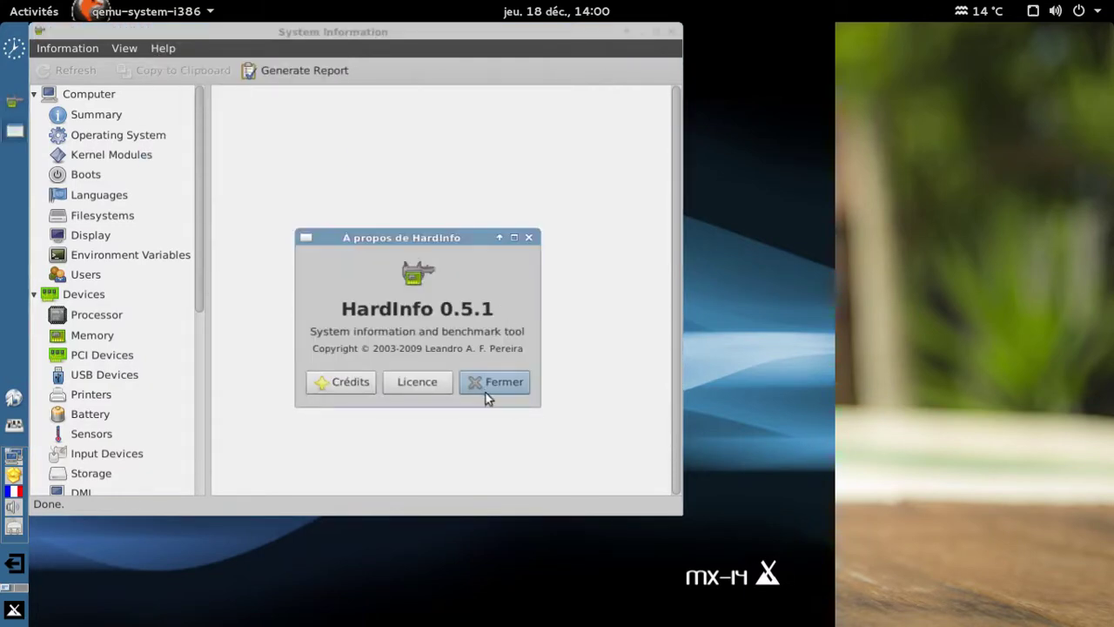
{"action": "left_click", "coordinate": [486, 393]}
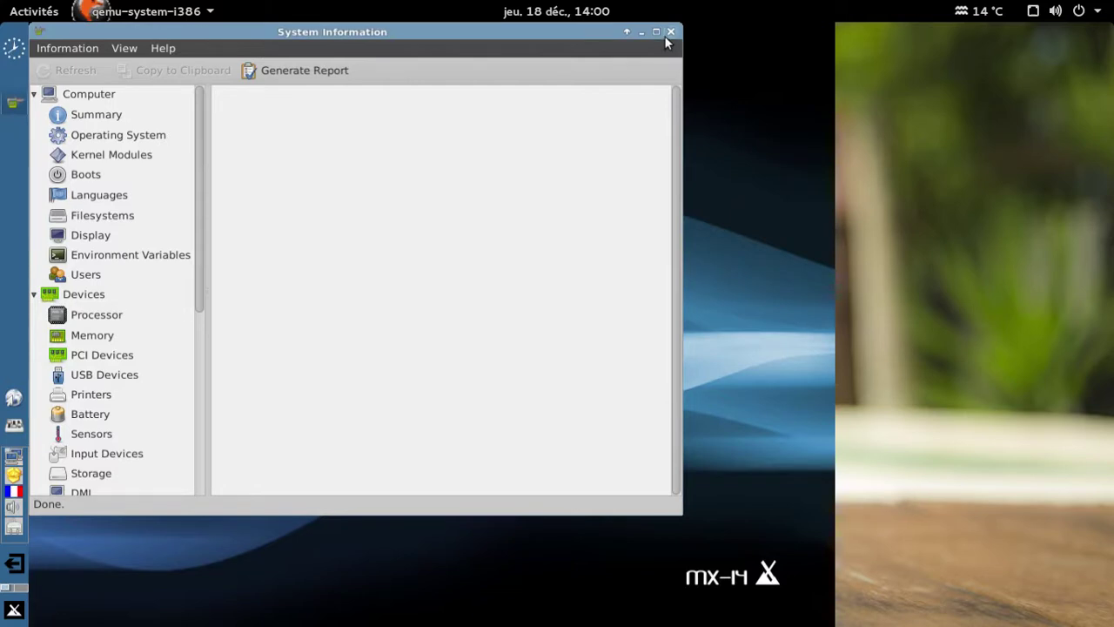
{"action": "left_click", "coordinate": [666, 36]}
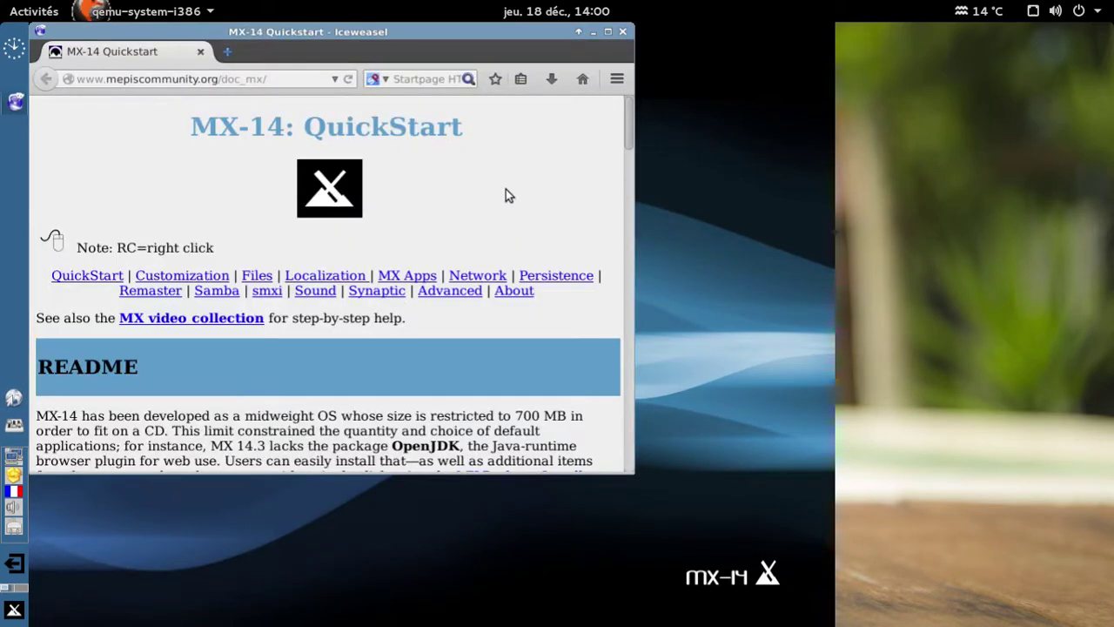
Confirm Iceweasel version 31.3.0 via the menu's About Iceweasel, then close the browser
{"action": "left_click", "coordinate": [616, 78]}
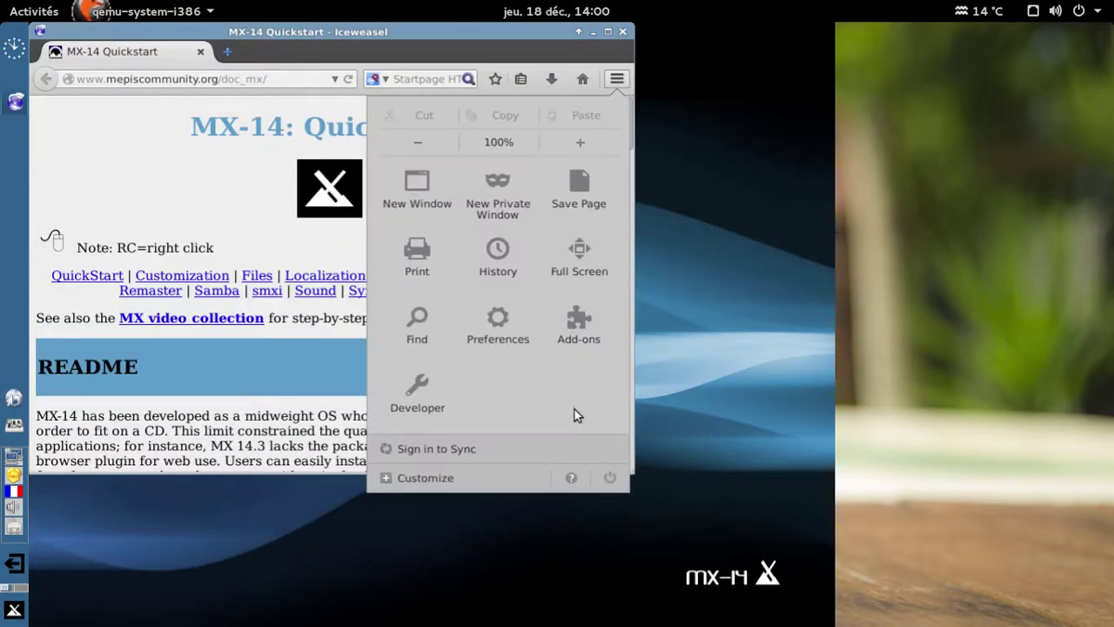
{"action": "left_click", "coordinate": [568, 477]}
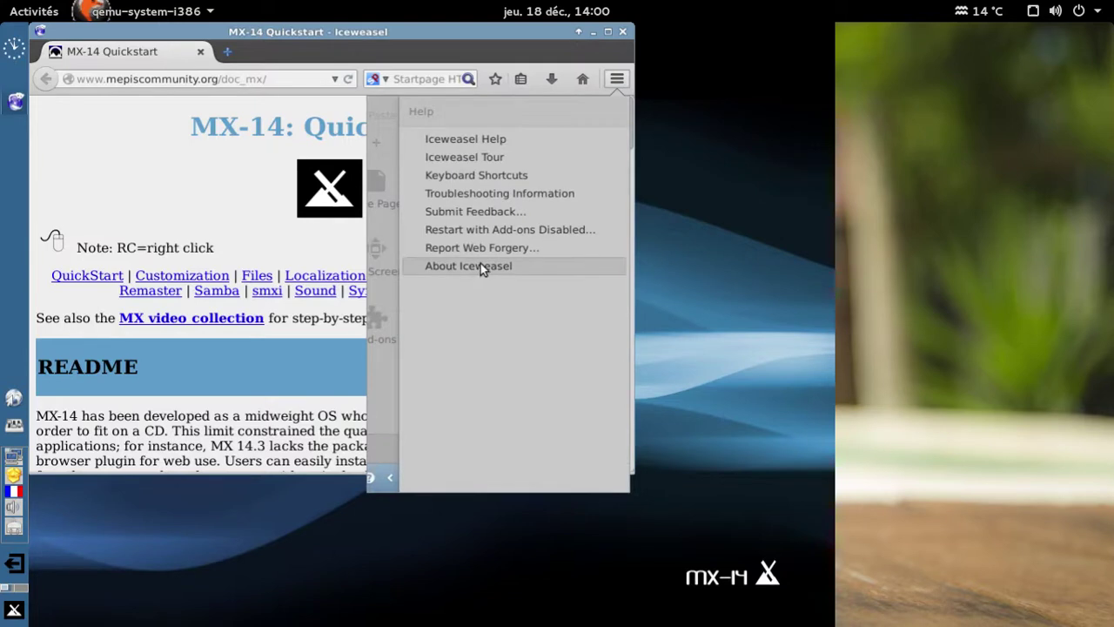
{"action": "left_click", "coordinate": [482, 266]}
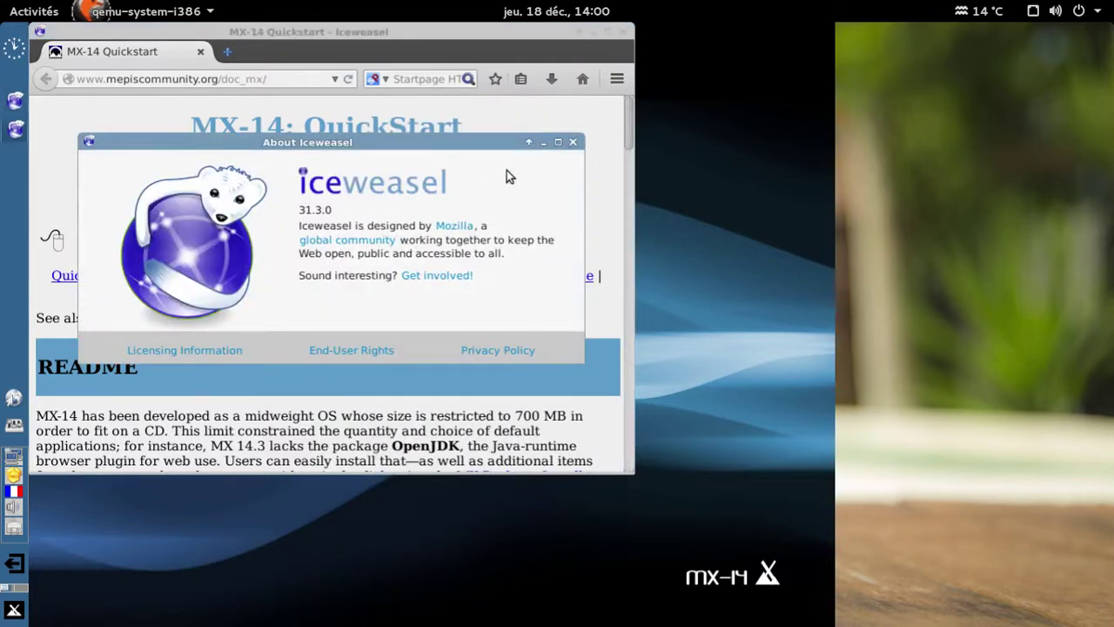
{"action": "left_click", "coordinate": [571, 143]}
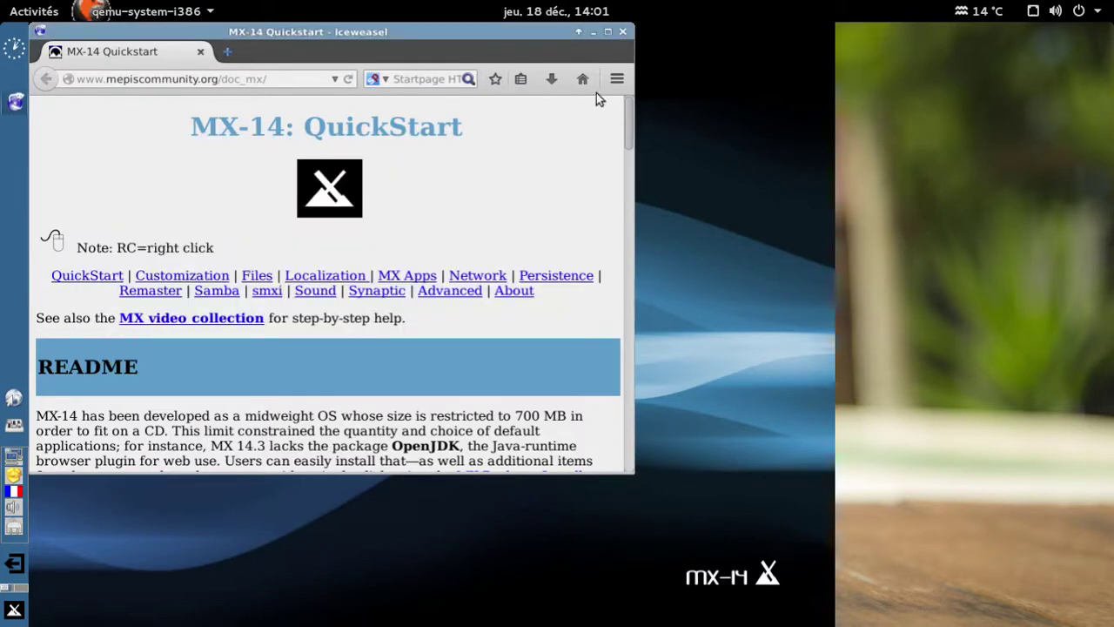
{"action": "left_click", "coordinate": [622, 31]}
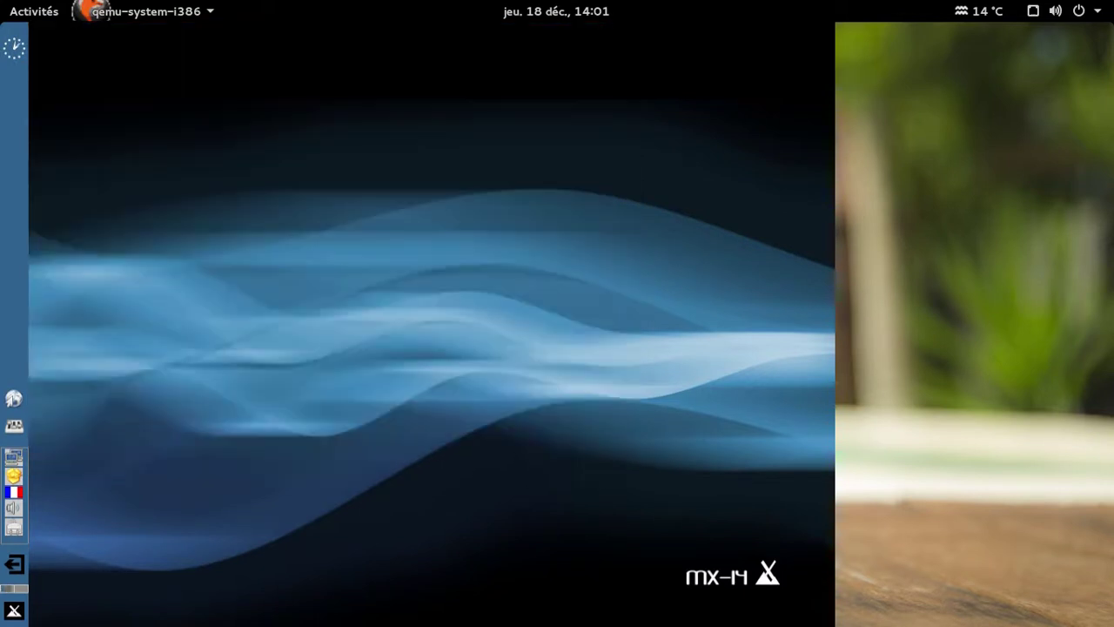
Launch LibreOffice, confirm version 4.3.3.2 in Help > About LibreOffice, then close it
{"action": "left_click", "coordinate": [19, 609]}
{"action": "left_click", "coordinate": [122, 373]}
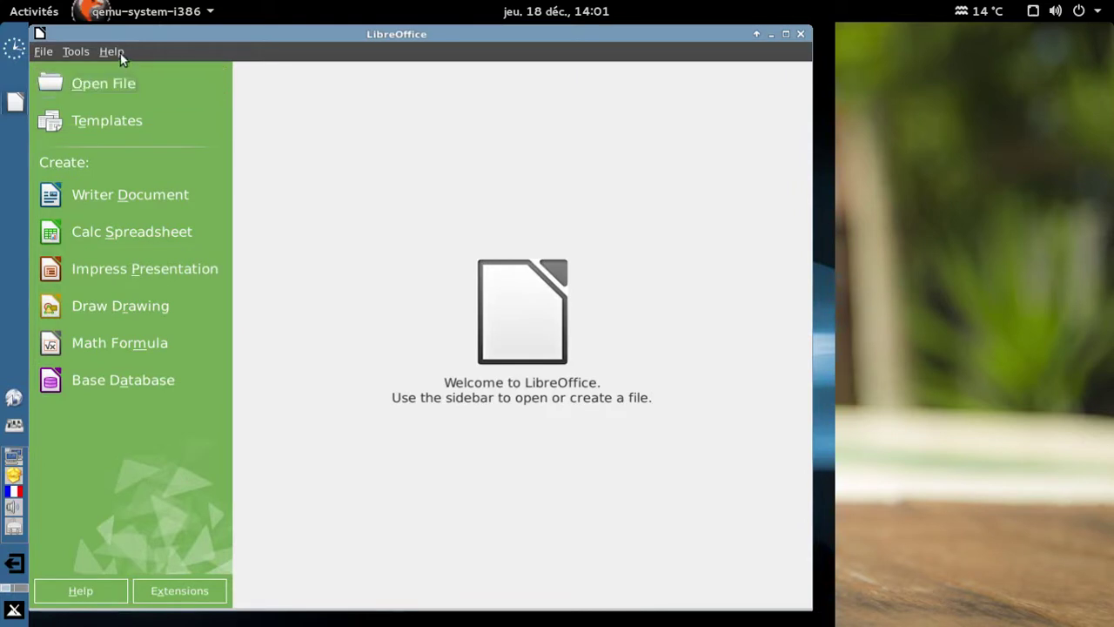
{"action": "left_click", "coordinate": [113, 52]}
{"action": "left_click", "coordinate": [138, 131]}
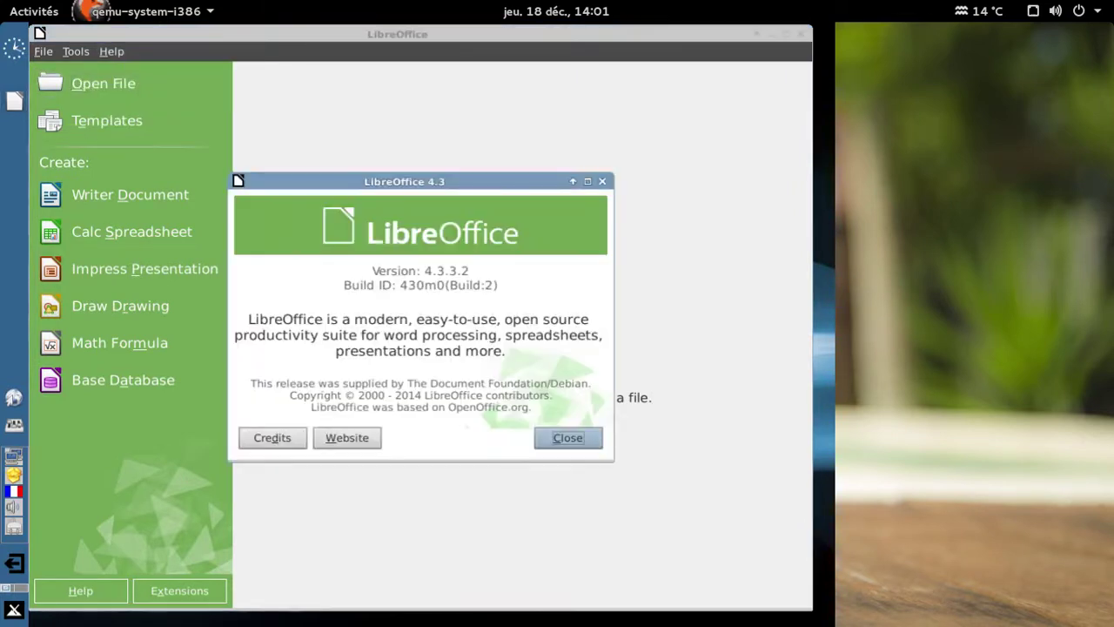
{"action": "left_click", "coordinate": [543, 443]}
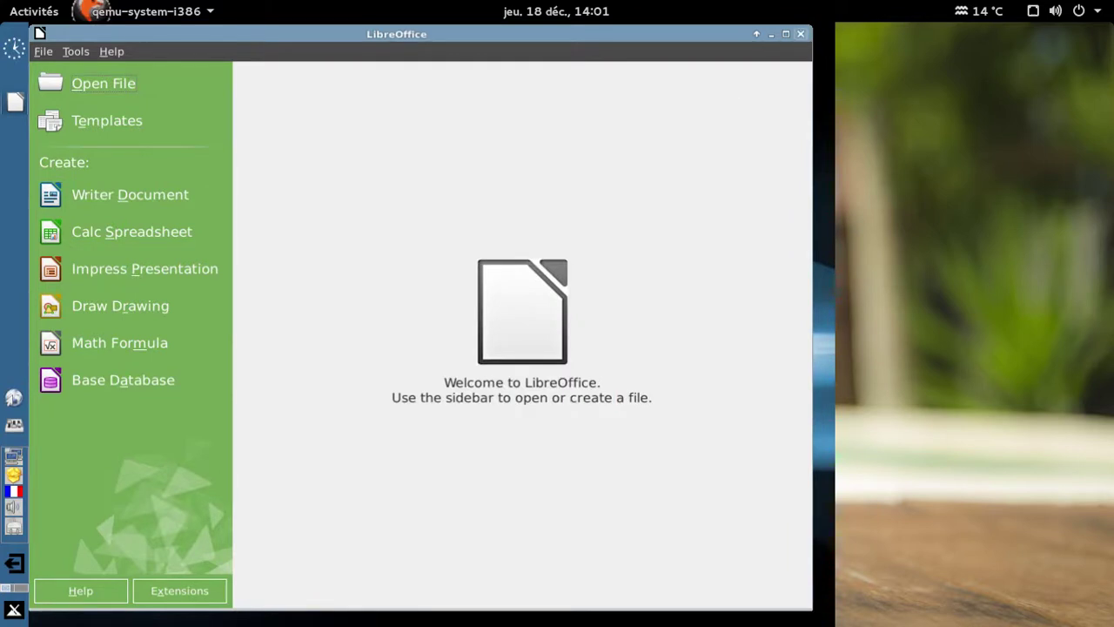
{"action": "left_click", "coordinate": [800, 34]}
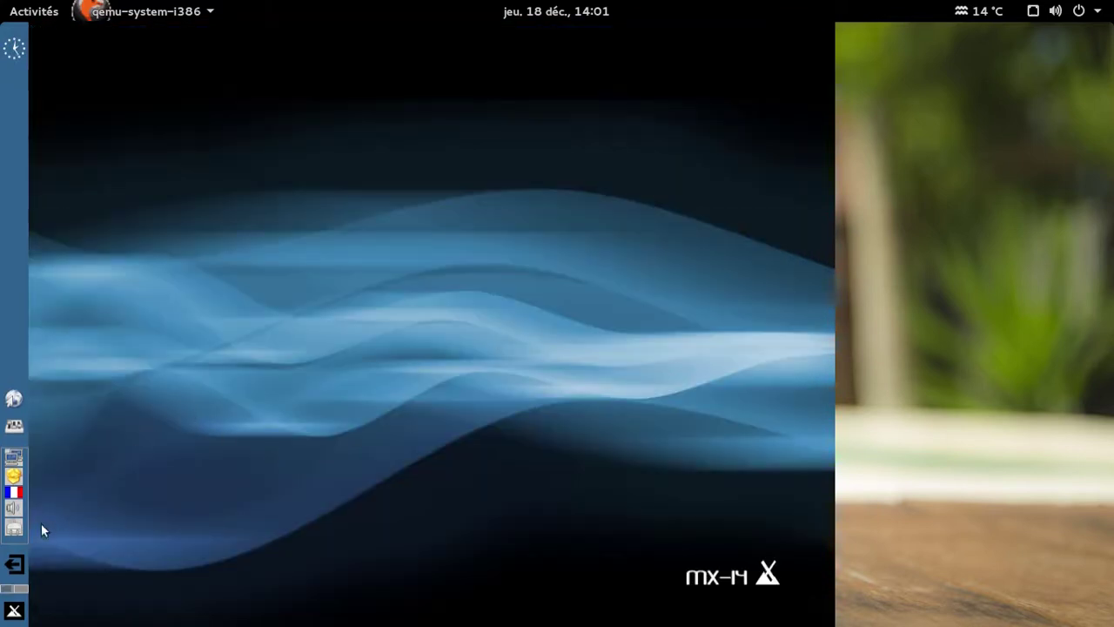
Browse the Whisker menu categories and launch Thunar from Accessoires on the home folder
{"action": "left_click", "coordinate": [13, 610]}
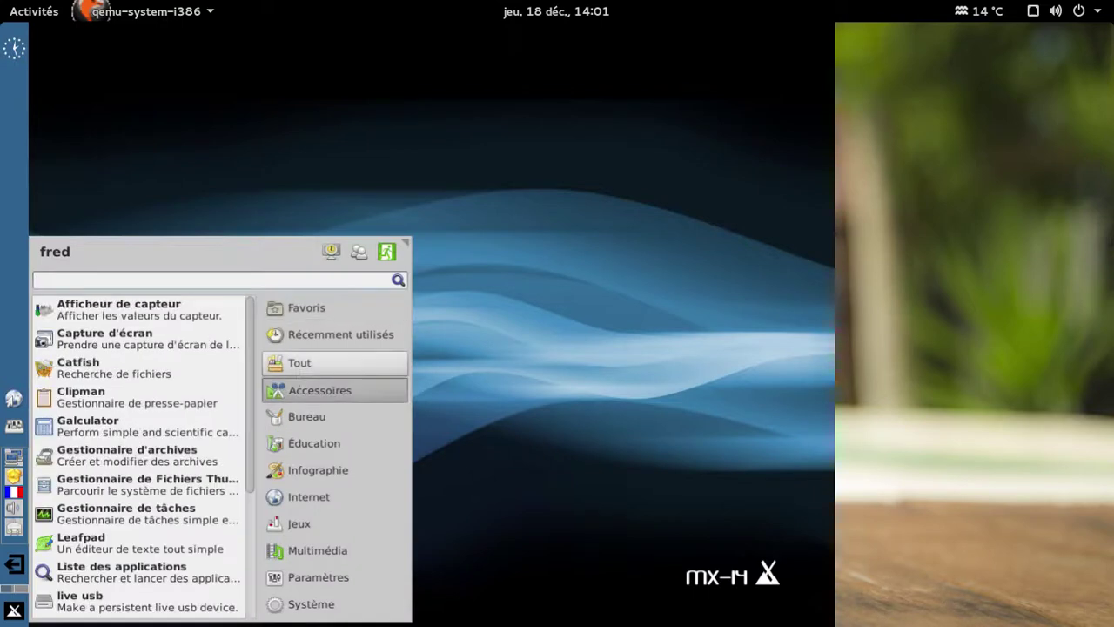
{"action": "left_click", "coordinate": [299, 362]}
{"action": "left_click", "coordinate": [306, 416]}
{"action": "left_click", "coordinate": [307, 309]}
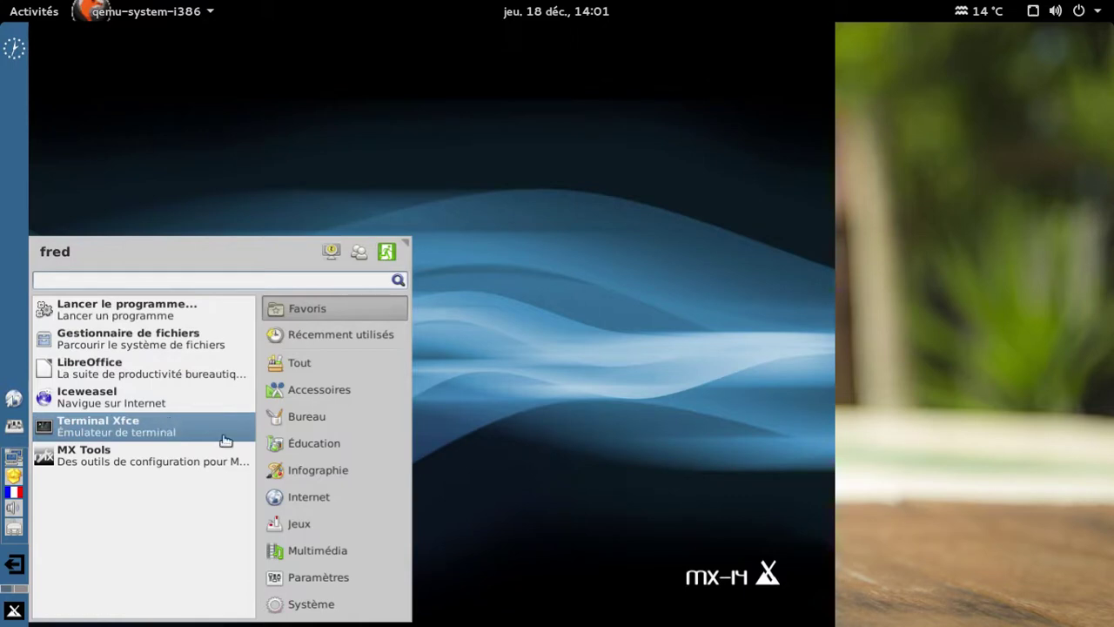
{"action": "left_click", "coordinate": [289, 391]}
{"action": "left_click", "coordinate": [300, 362]}
{"action": "left_click", "coordinate": [318, 389]}
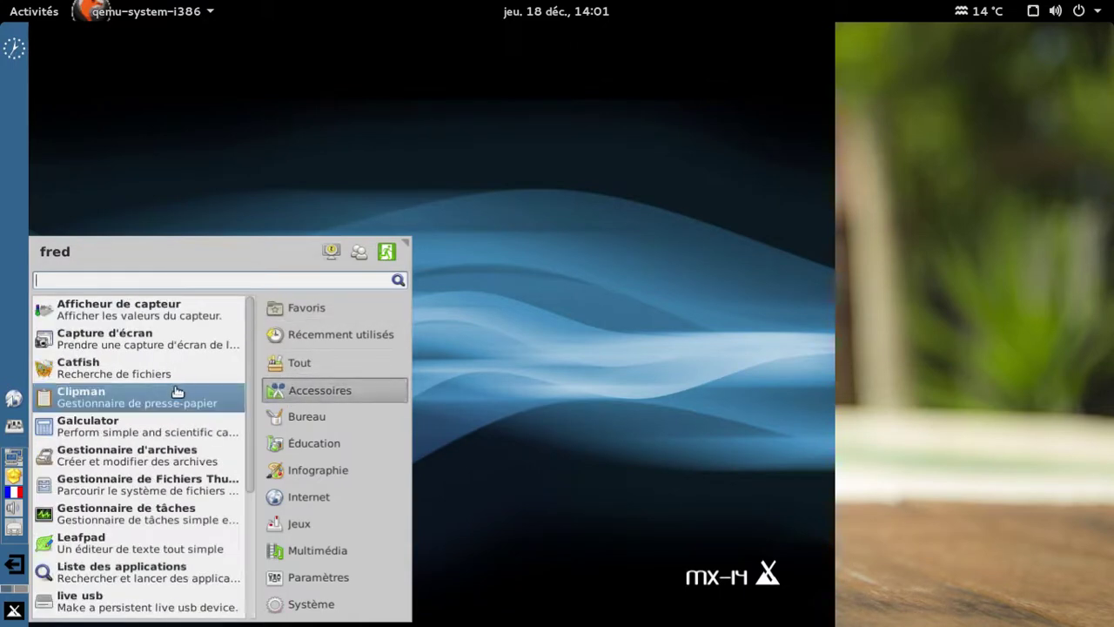
{"action": "left_click", "coordinate": [163, 490]}
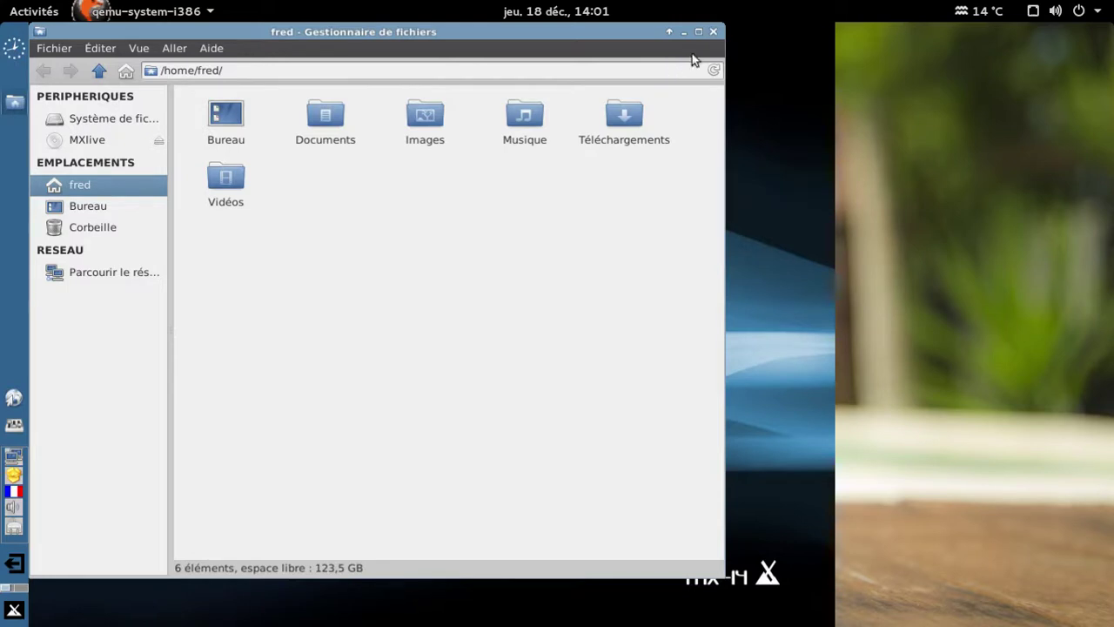
Close the file manager and launch Synaptic Package Manager with the administrator password
{"action": "left_click", "coordinate": [713, 33]}
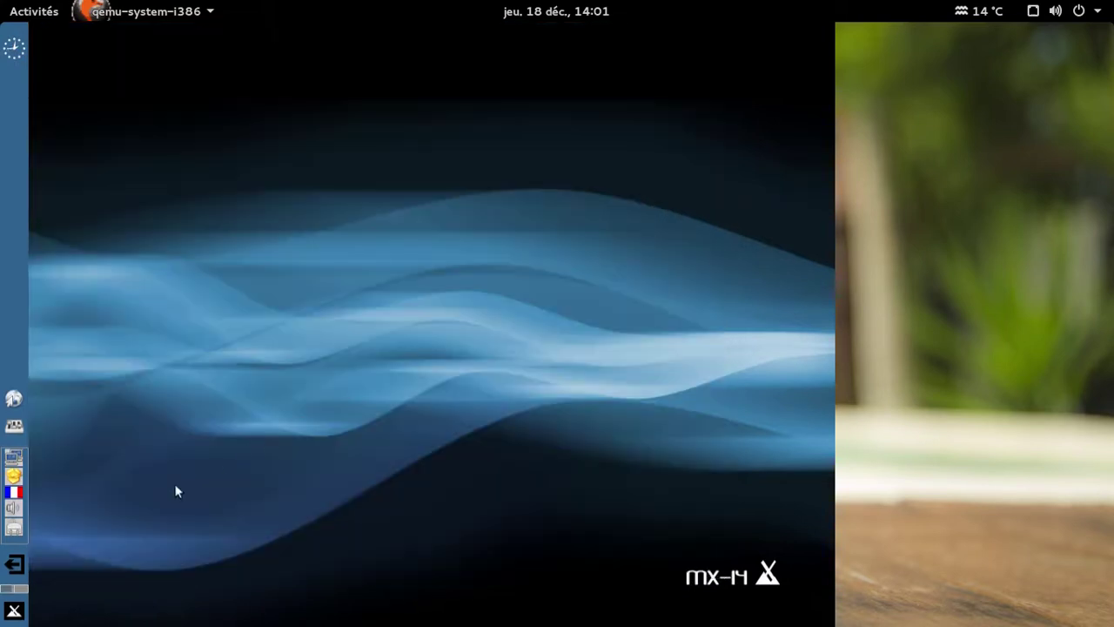
{"action": "left_click", "coordinate": [20, 475]}
{"action": "type", "text": "********"}
{"action": "key", "text": "Return"}
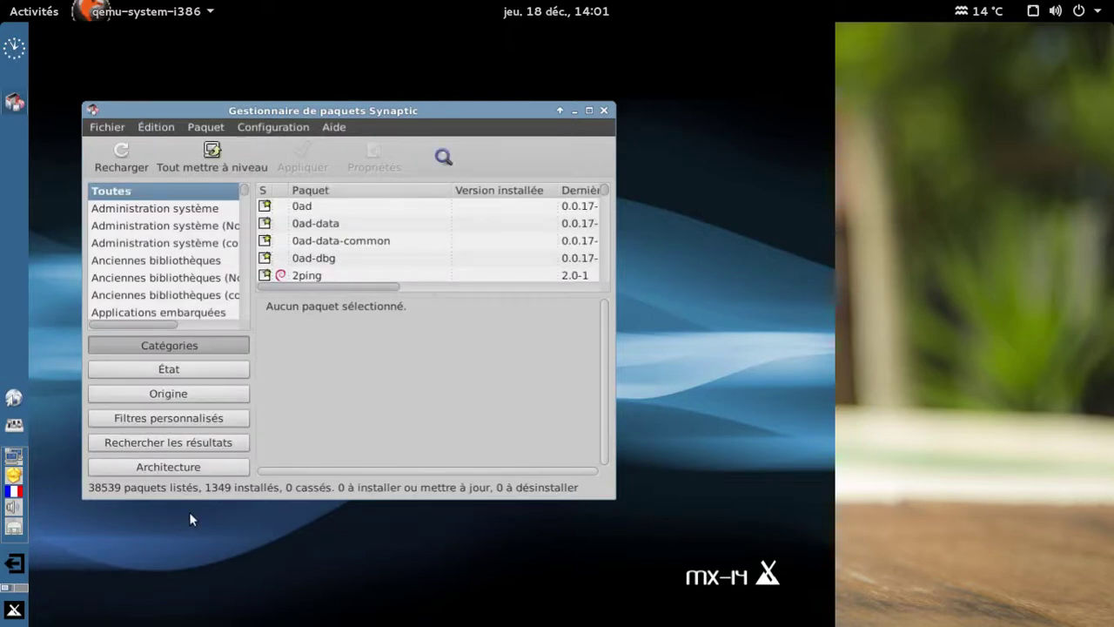
Search Synaptic for 'libreoffice' and enlarge the window to browse the results
{"action": "left_click", "coordinate": [444, 159]}
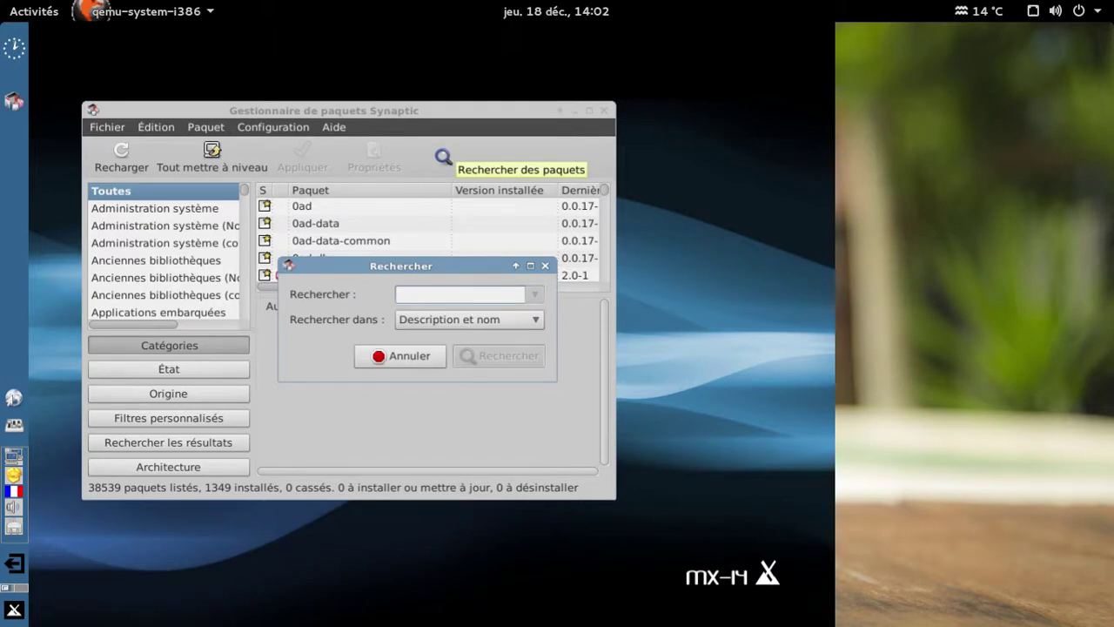
{"action": "type", "text": "libreoffice"}
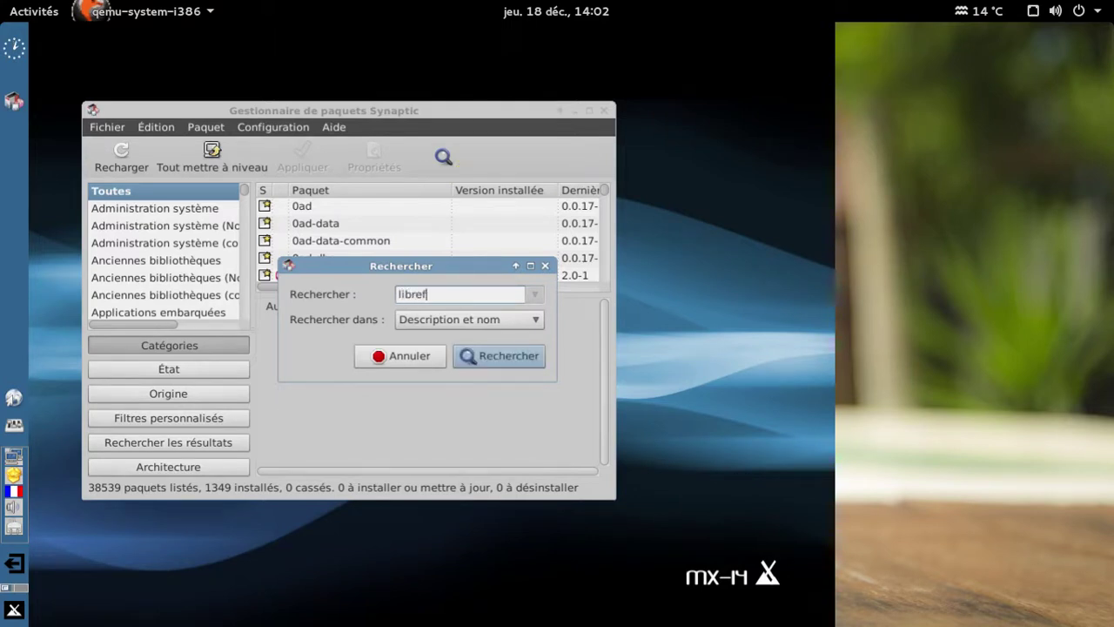
{"action": "key", "text": "Return"}
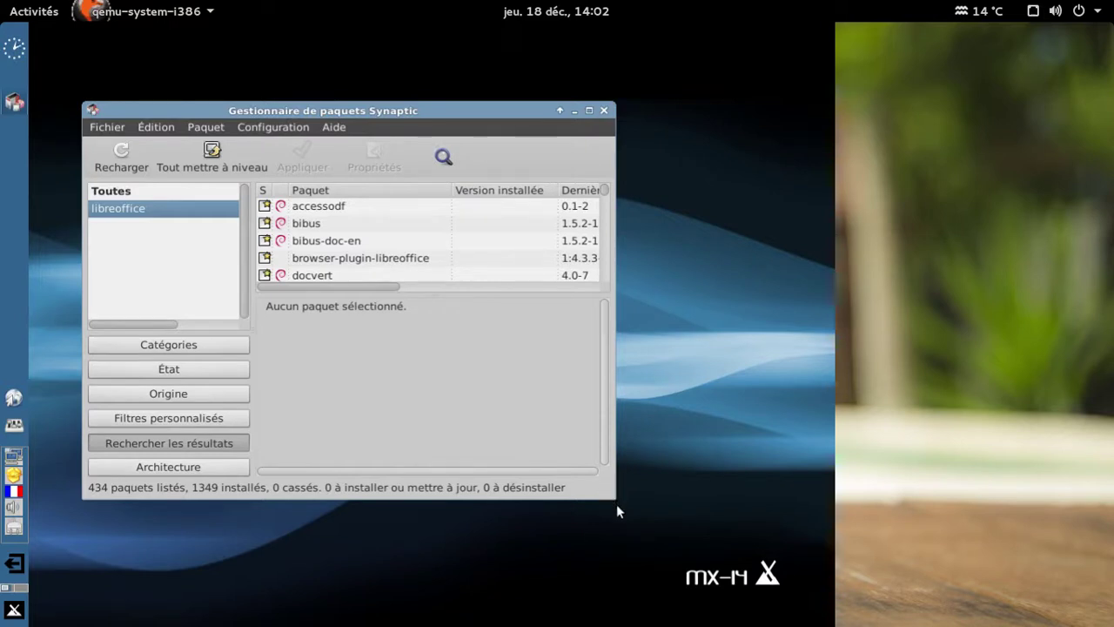
{"action": "left_click_drag", "start_coordinate": [616, 500], "coordinate": [698, 576]}
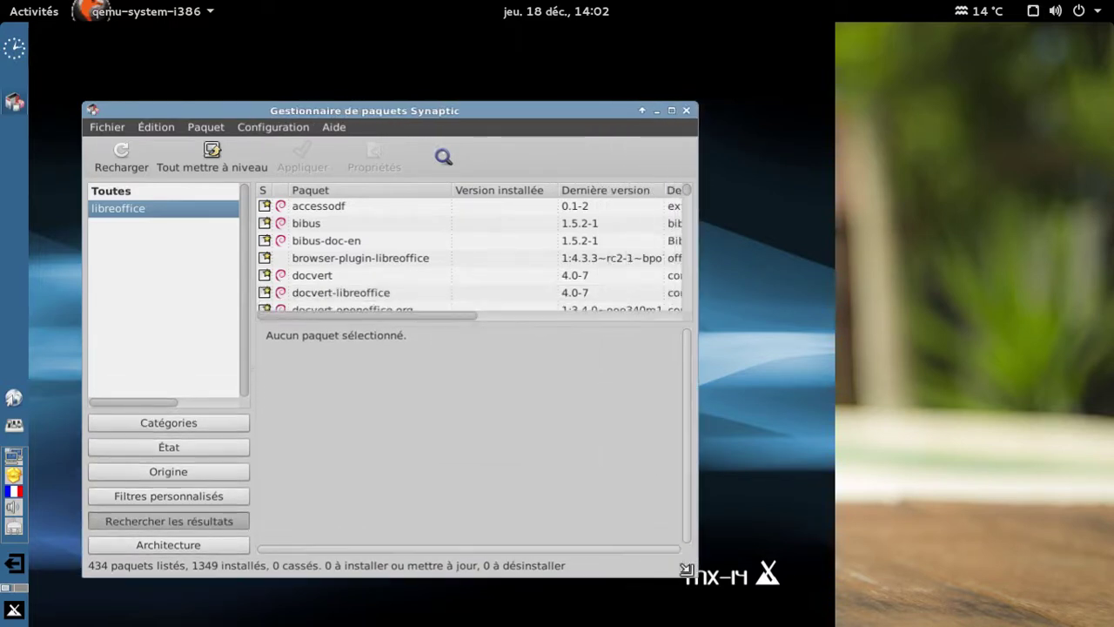
{"action": "scroll", "coordinate": [470, 252], "scroll_direction": "down", "scroll_amount": 10}
{"action": "scroll", "coordinate": [470, 253], "scroll_direction": "down", "scroll_amount": 10}
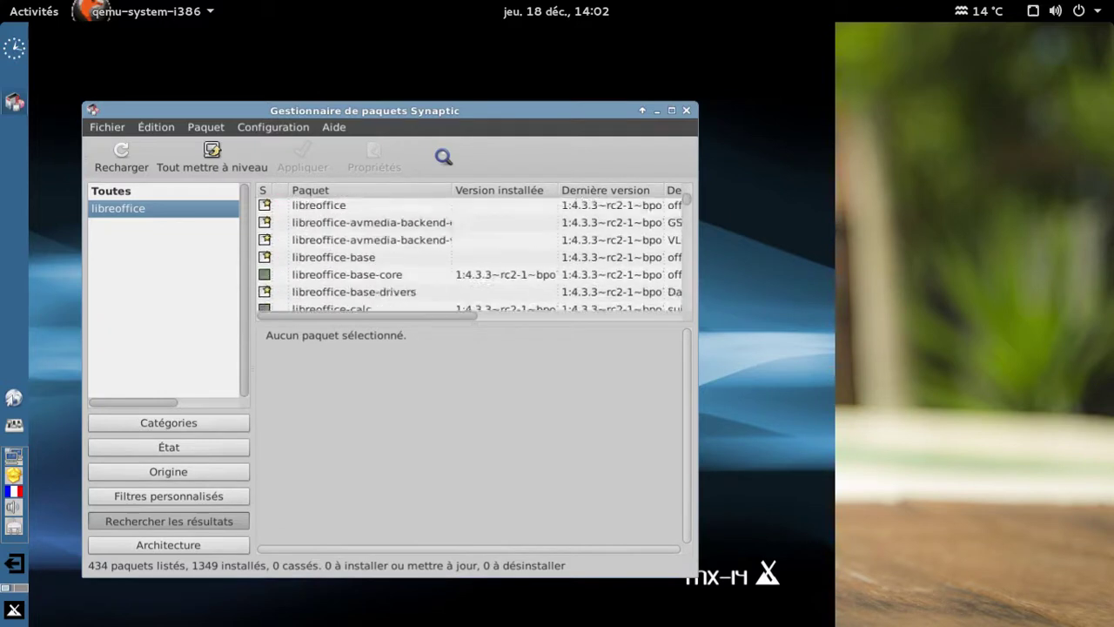
{"action": "scroll", "coordinate": [470, 252], "scroll_direction": "down", "scroll_amount": 1}
{"action": "scroll", "coordinate": [470, 253], "scroll_direction": "down", "scroll_amount": 1}
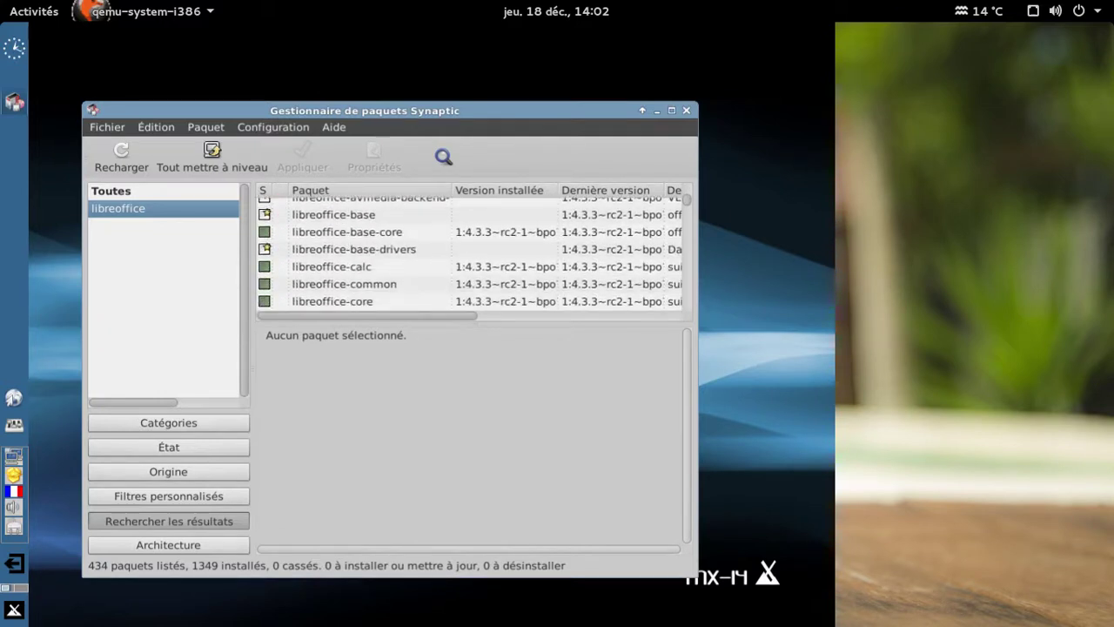
{"action": "scroll", "coordinate": [470, 252], "scroll_direction": "down", "scroll_amount": 8}
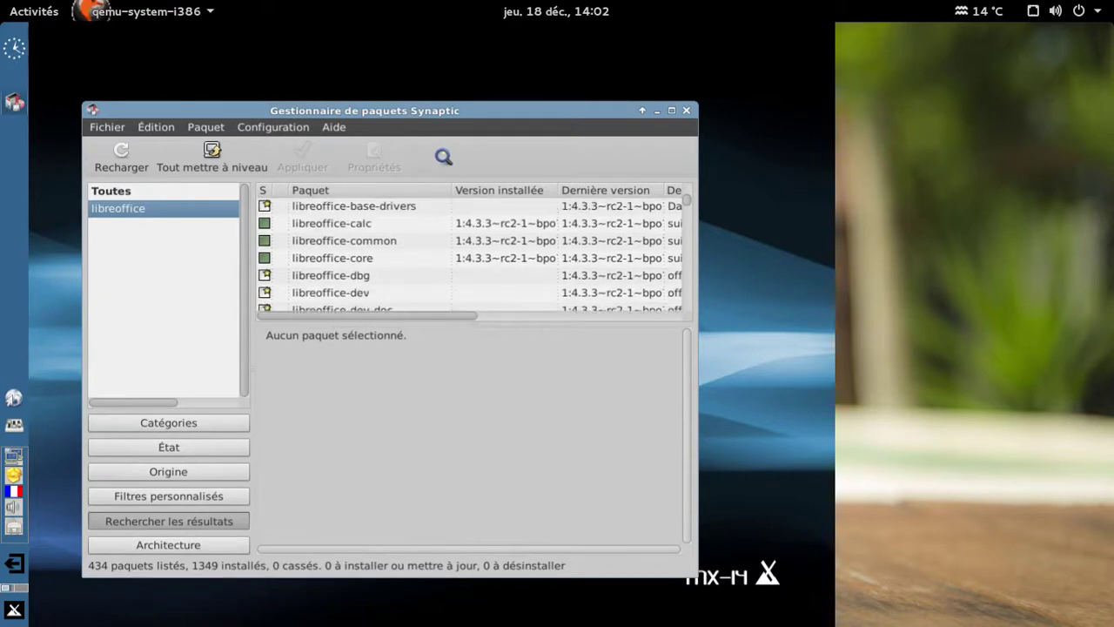
{"action": "scroll", "coordinate": [470, 253], "scroll_direction": "down", "scroll_amount": 2}
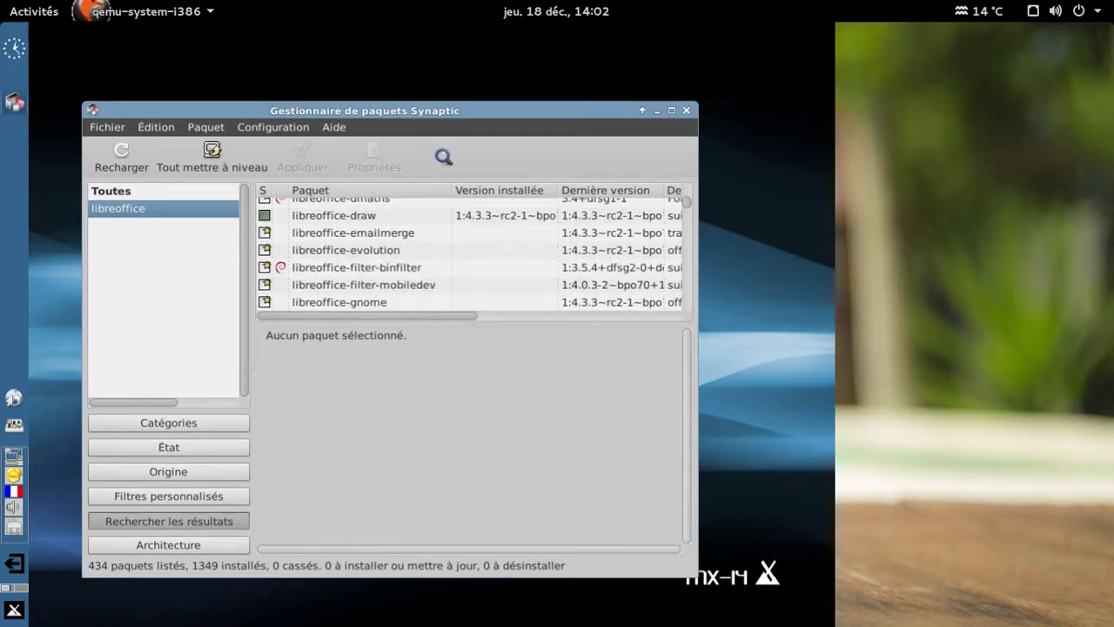
{"action": "scroll", "coordinate": [470, 253], "scroll_direction": "down", "scroll_amount": 2}
{"action": "scroll", "coordinate": [470, 252], "scroll_direction": "down", "scroll_amount": 5}
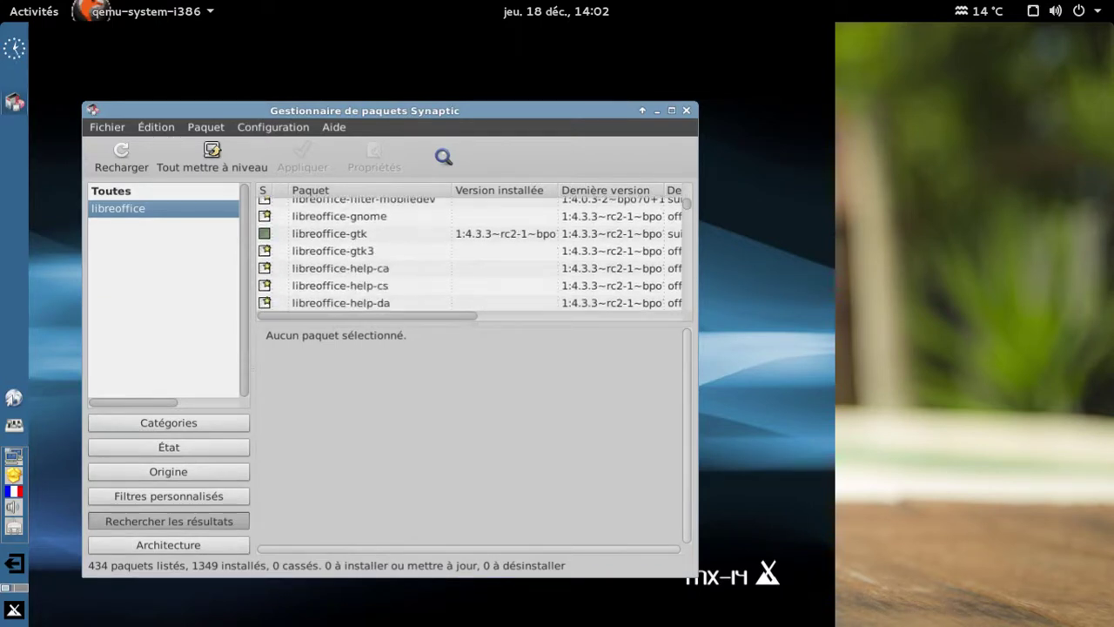
{"action": "scroll", "coordinate": [470, 252], "scroll_direction": "down", "scroll_amount": 2}
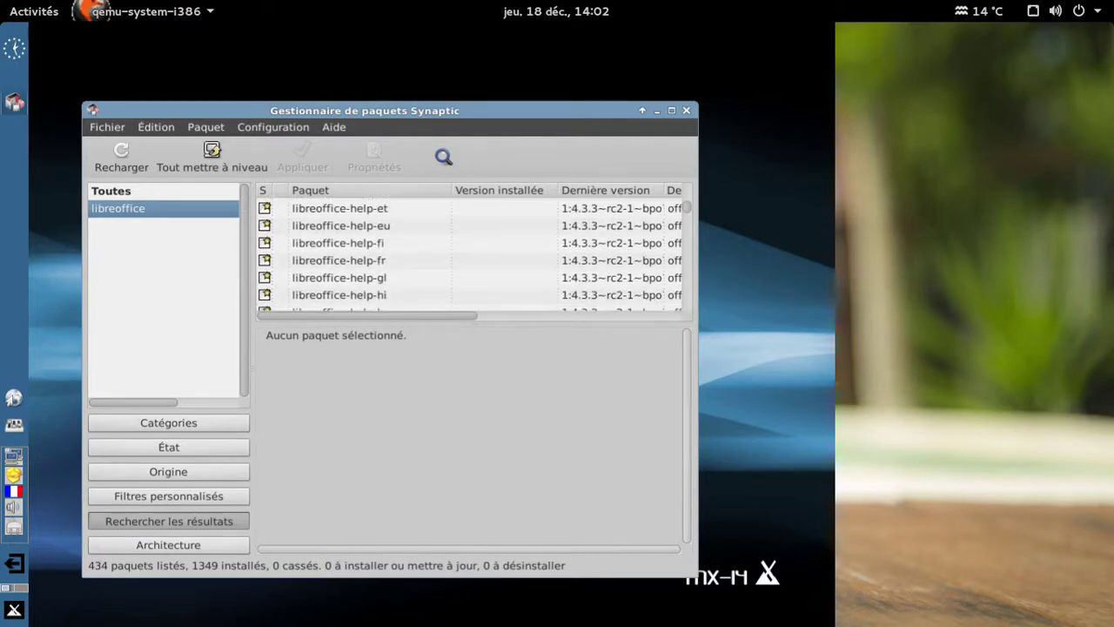
Mark libreoffice-help-fr and its dependency libreoffice-l10n-fr for installation, then enter 'iceweasel' as a new search
{"action": "left_click", "coordinate": [346, 262]}
{"action": "right_click", "coordinate": [346, 265]}
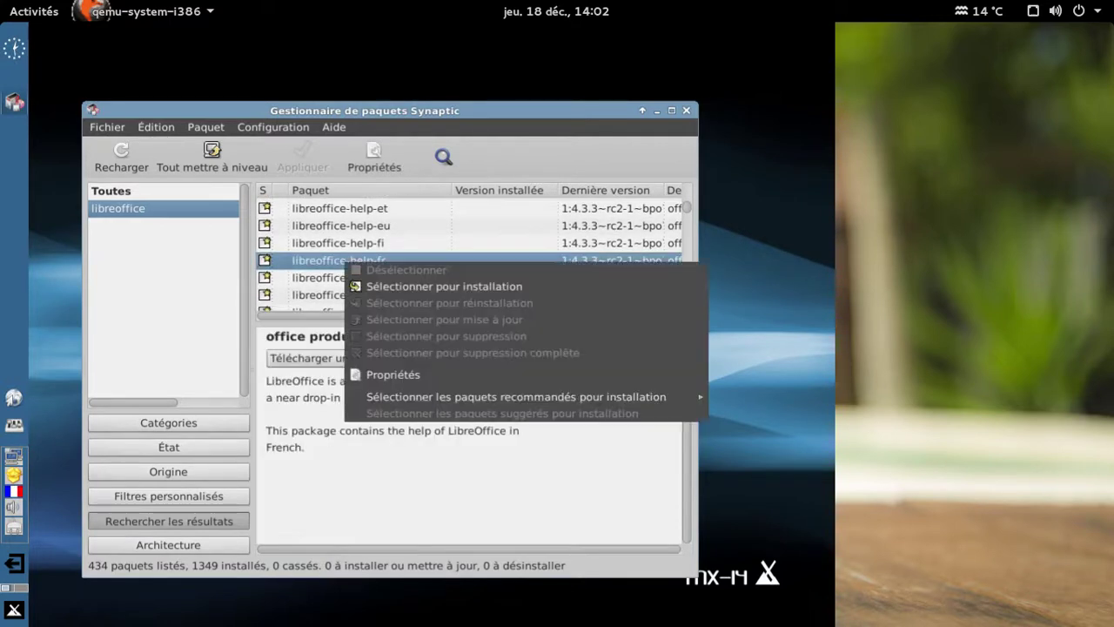
{"action": "left_click", "coordinate": [352, 287]}
{"action": "left_click", "coordinate": [530, 439]}
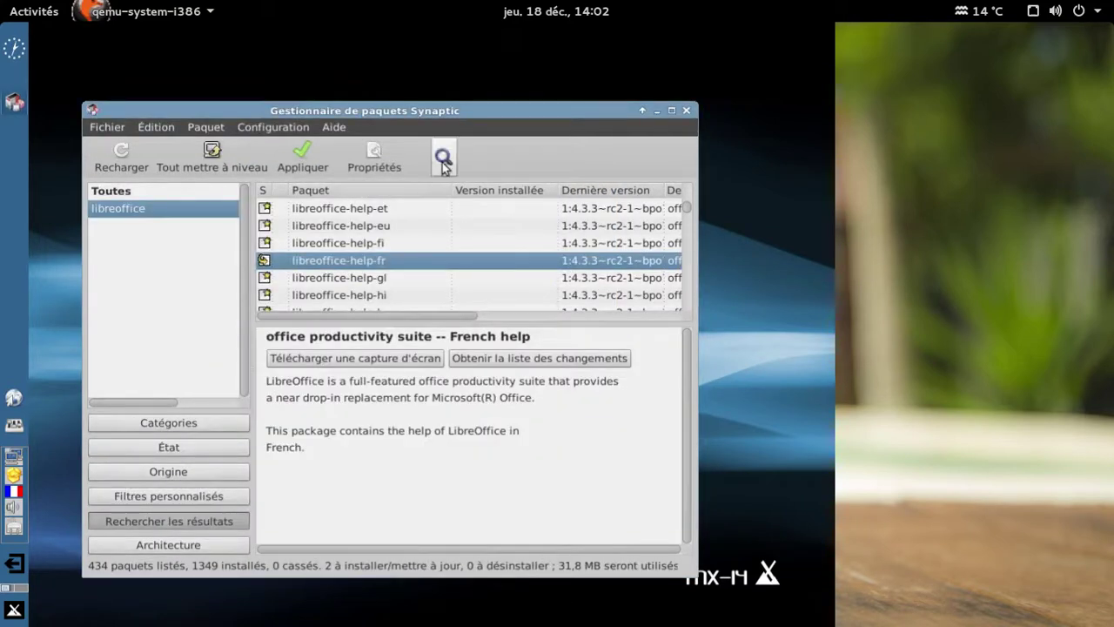
{"action": "left_click", "coordinate": [443, 158]}
{"action": "type", "text": "icewease"}
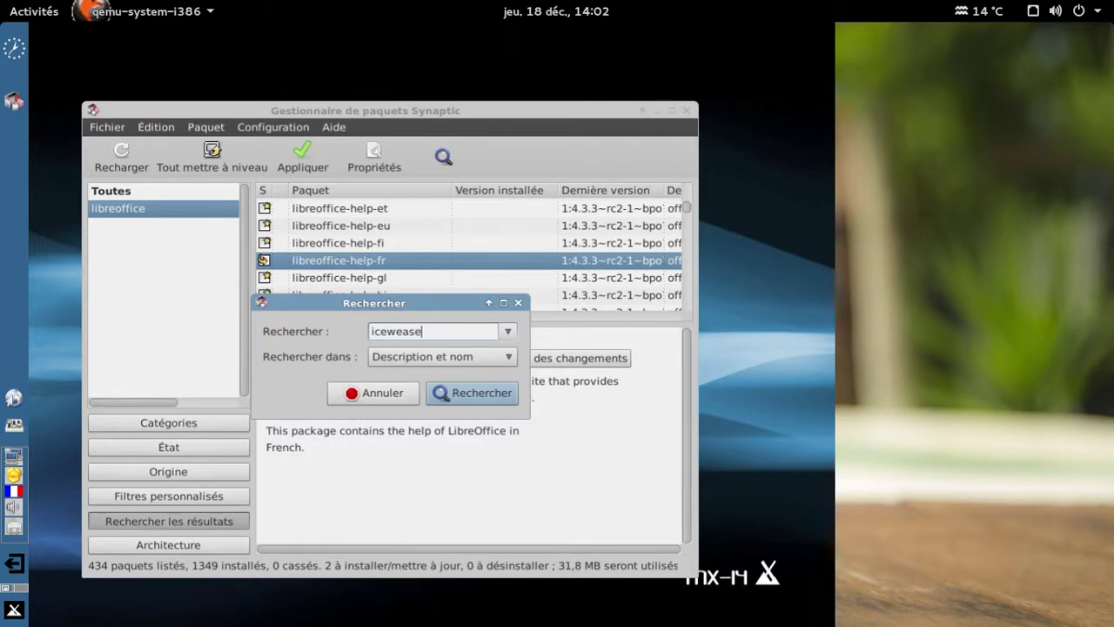
{"action": "type", "text": "l"}
Run the 'iceweasel' search and mark iceweasel-l10n-fr for installation
{"action": "key", "text": "Return"}
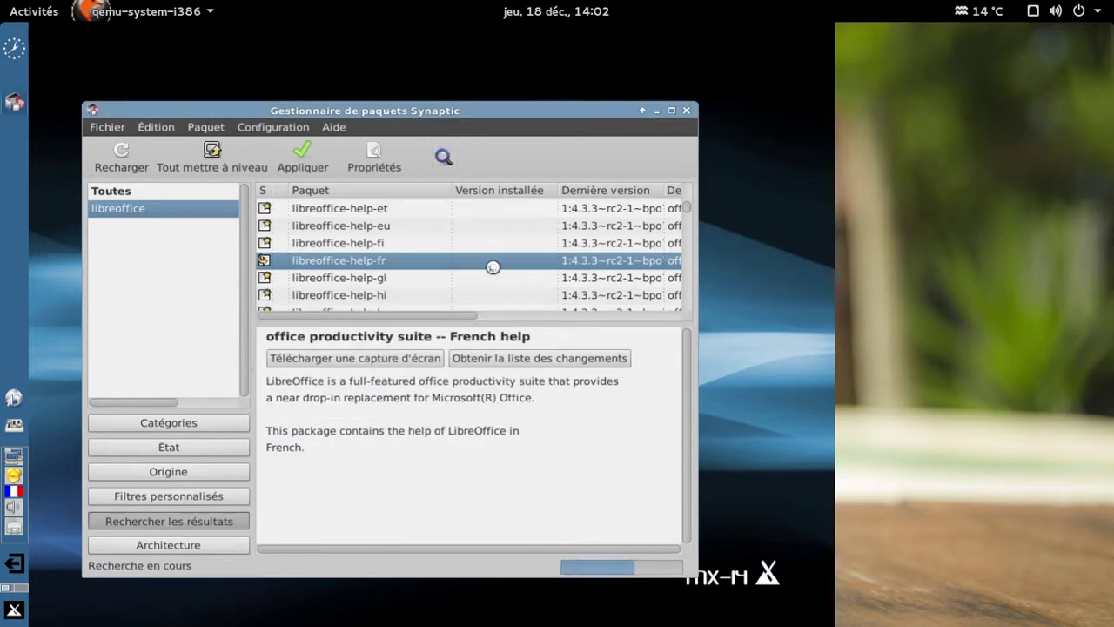
{"action": "scroll", "coordinate": [470, 252], "scroll_direction": "down", "scroll_amount": 3}
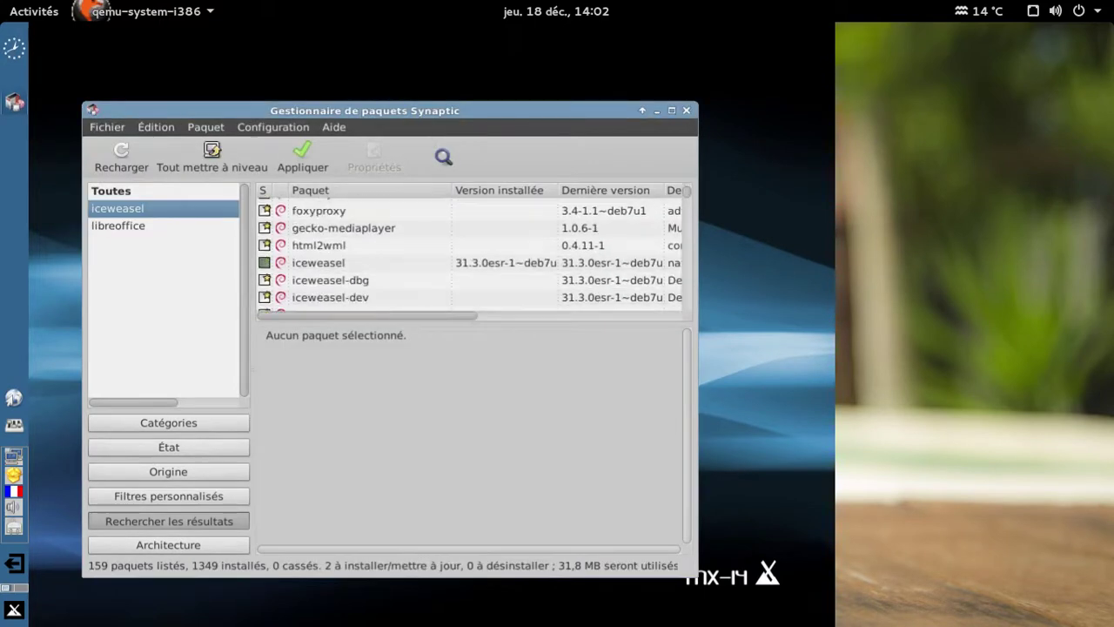
{"action": "scroll", "coordinate": [470, 252], "scroll_direction": "up", "scroll_amount": 1}
{"action": "scroll", "coordinate": [469, 252], "scroll_direction": "down", "scroll_amount": 1}
{"action": "scroll", "coordinate": [470, 253], "scroll_direction": "down", "scroll_amount": 6}
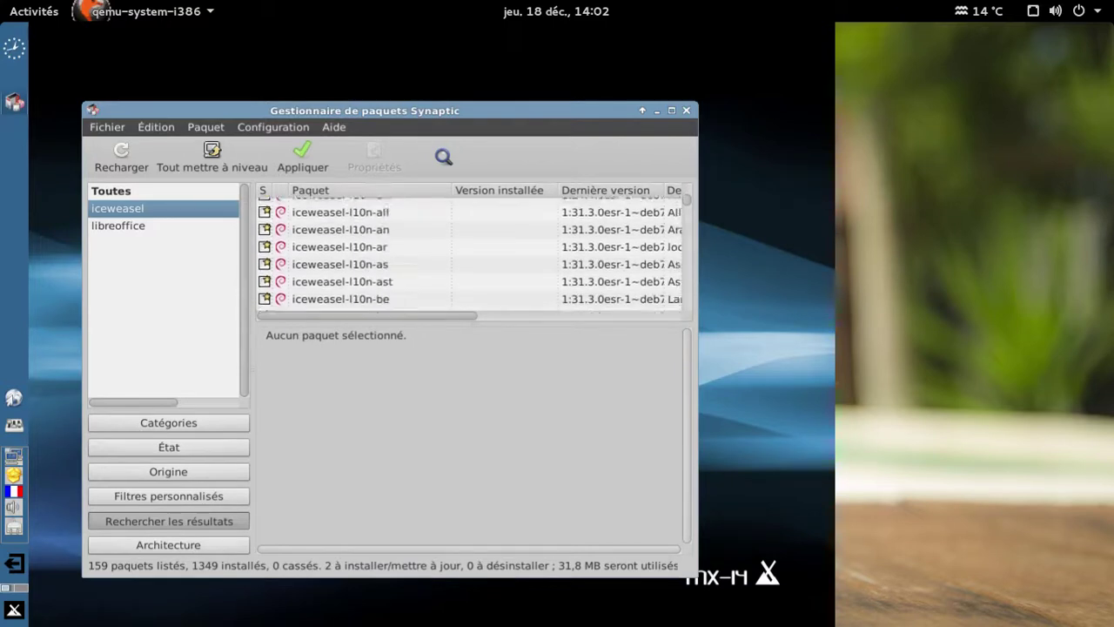
{"action": "scroll", "coordinate": [470, 252], "scroll_direction": "down", "scroll_amount": 5}
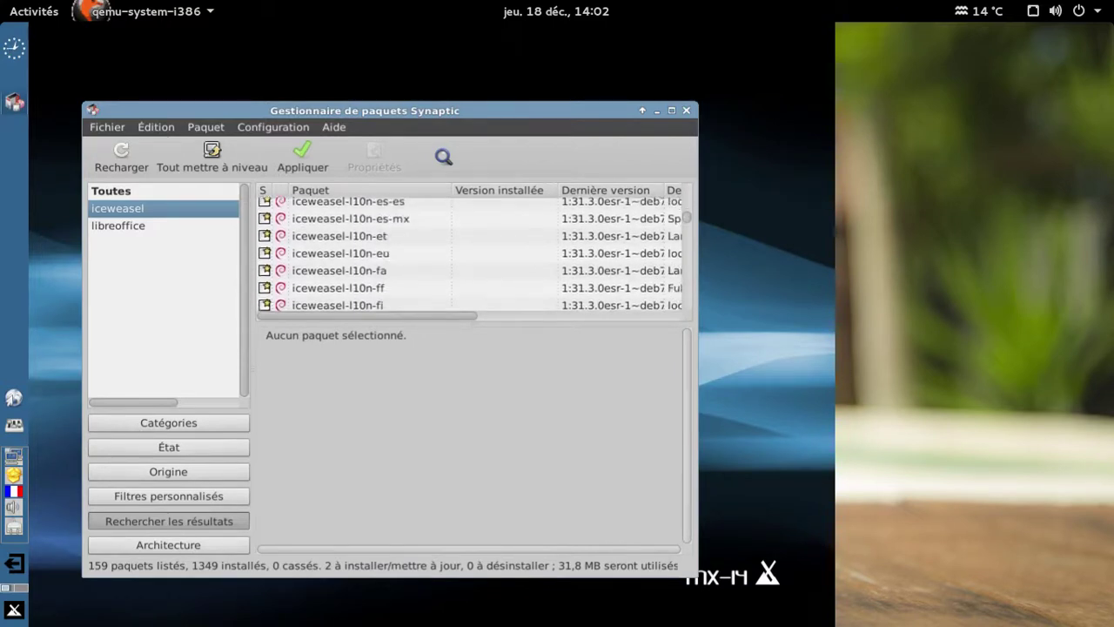
{"action": "left_click", "coordinate": [369, 258]}
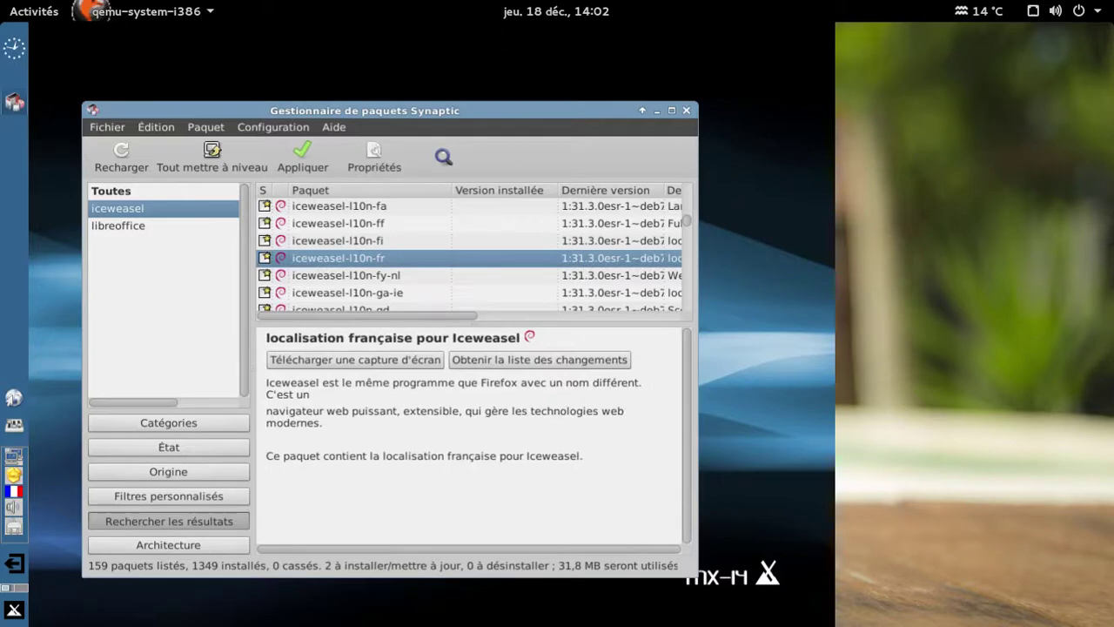
{"action": "right_click", "coordinate": [368, 257]}
{"action": "left_click", "coordinate": [400, 280]}
Apply the installation of the three marked packages, then close Synaptic
{"action": "left_click", "coordinate": [305, 159]}
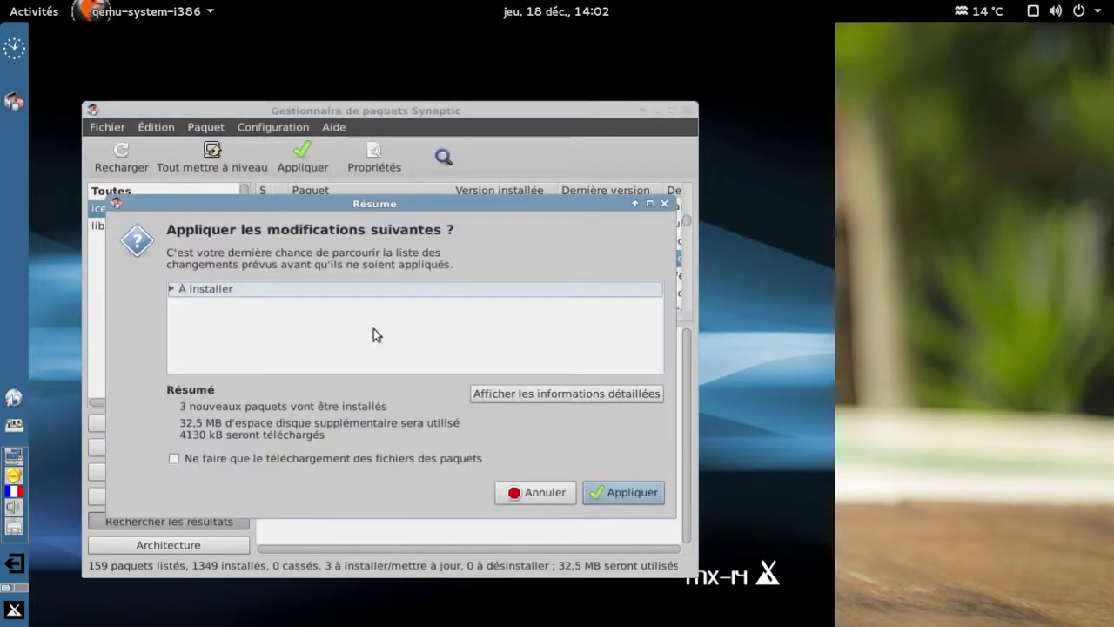
{"action": "left_click", "coordinate": [626, 492]}
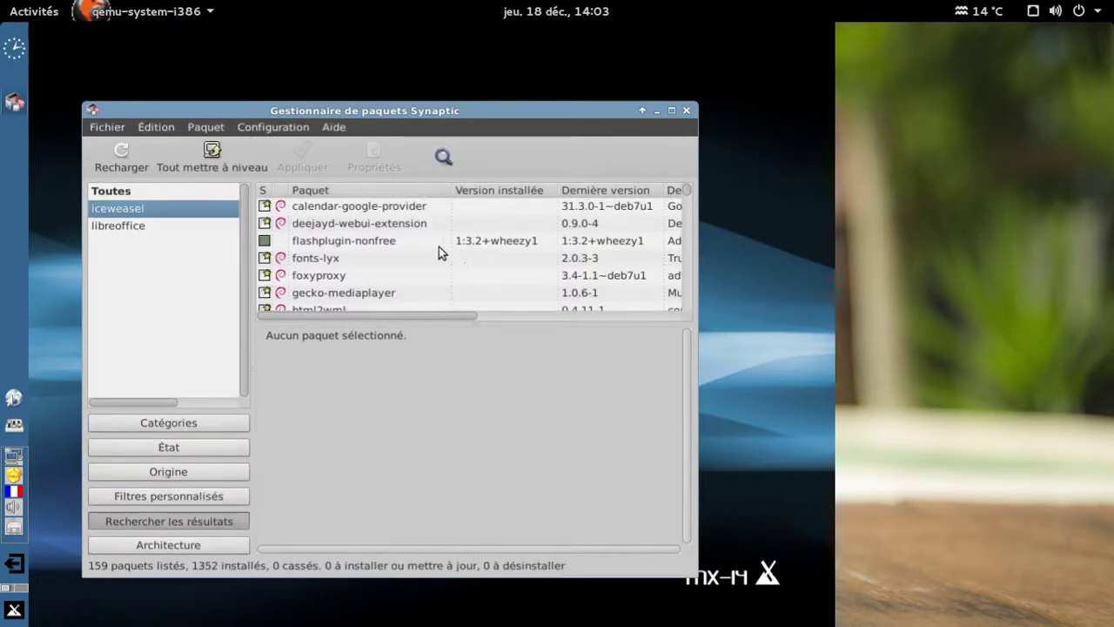
{"action": "left_click", "coordinate": [685, 111]}
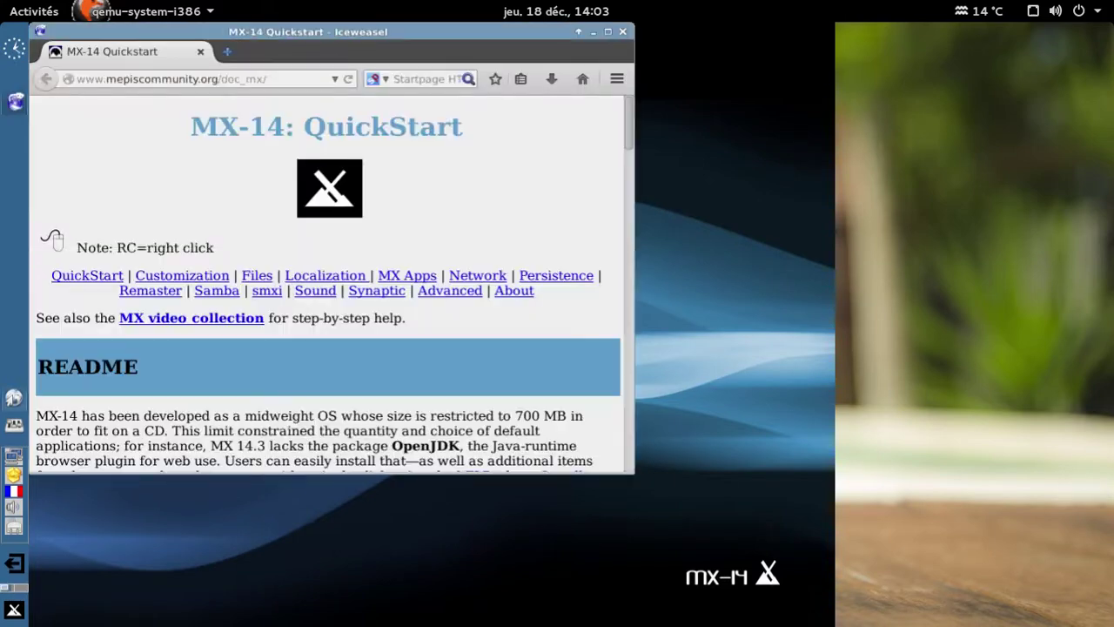
Open the Iceweasel add-ons manager and look through language packs, plugins, themes, extensions and Get Add-ons
{"action": "left_click", "coordinate": [617, 79]}
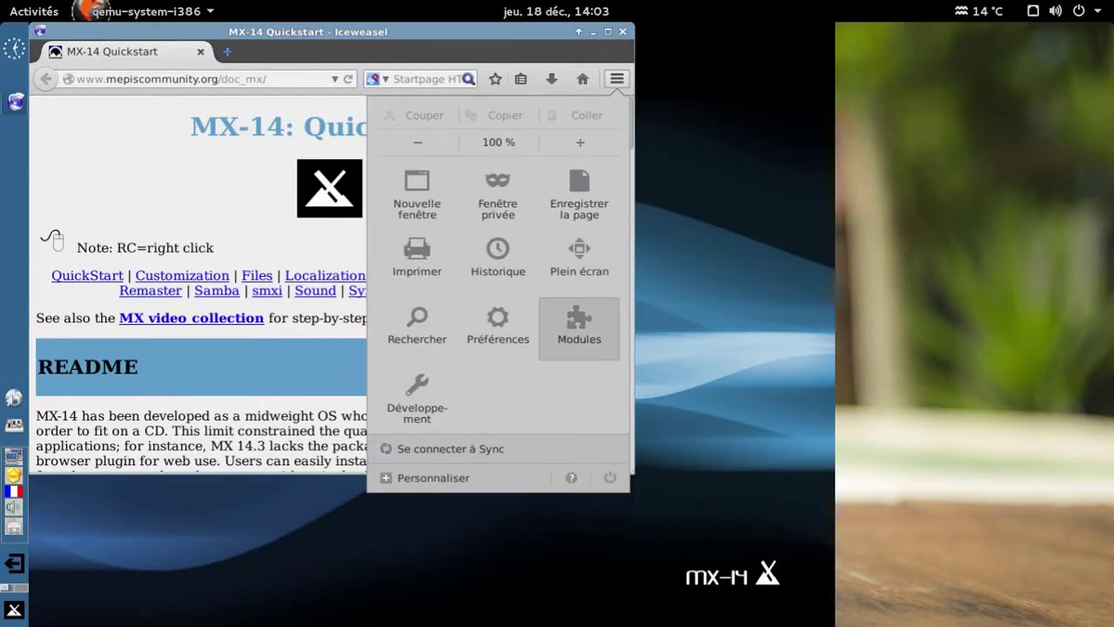
{"action": "left_click", "coordinate": [570, 330]}
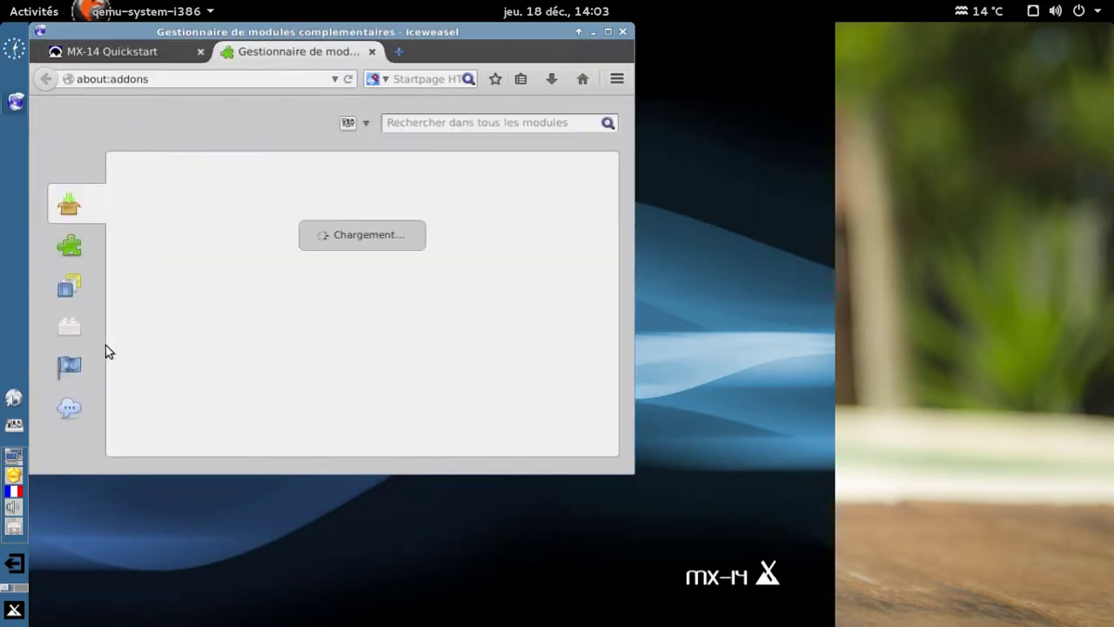
{"action": "left_click", "coordinate": [87, 364]}
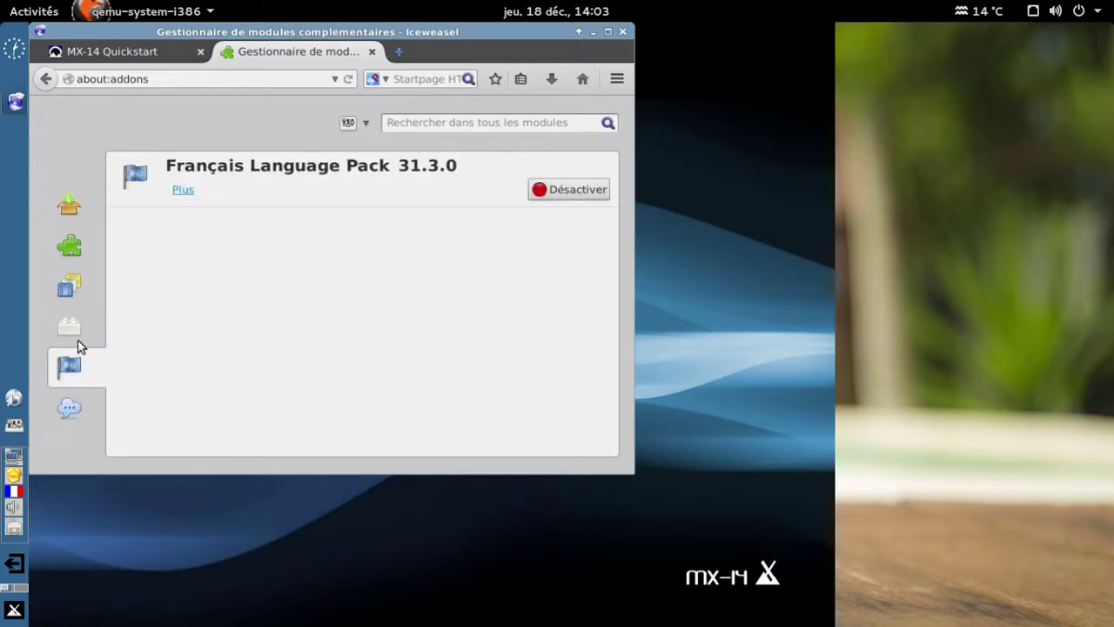
{"action": "left_click", "coordinate": [77, 336]}
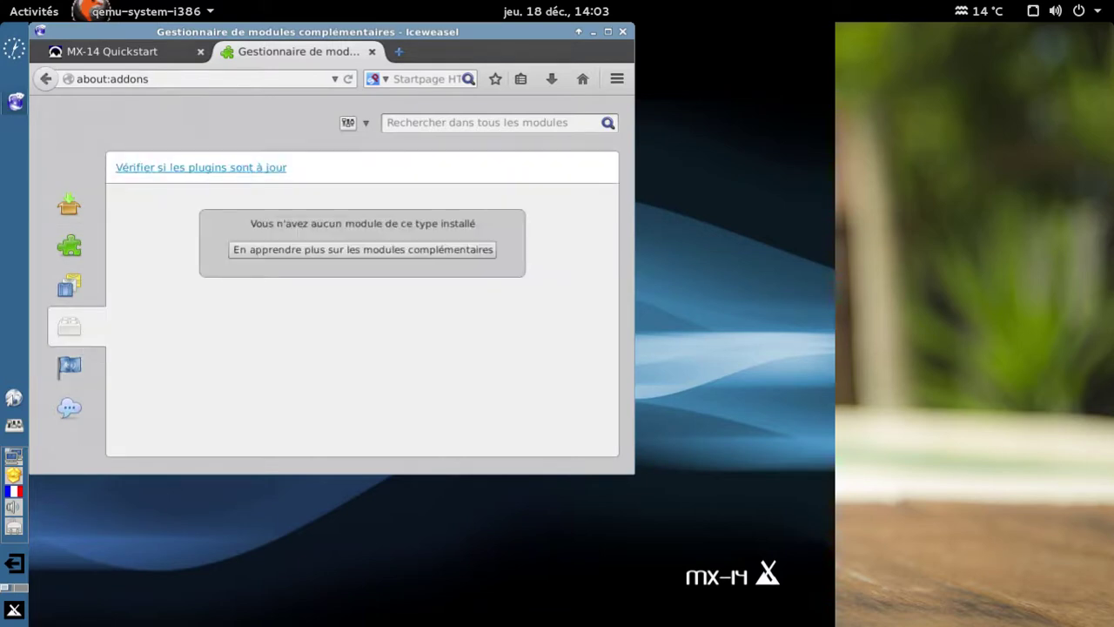
{"action": "left_click", "coordinate": [75, 289]}
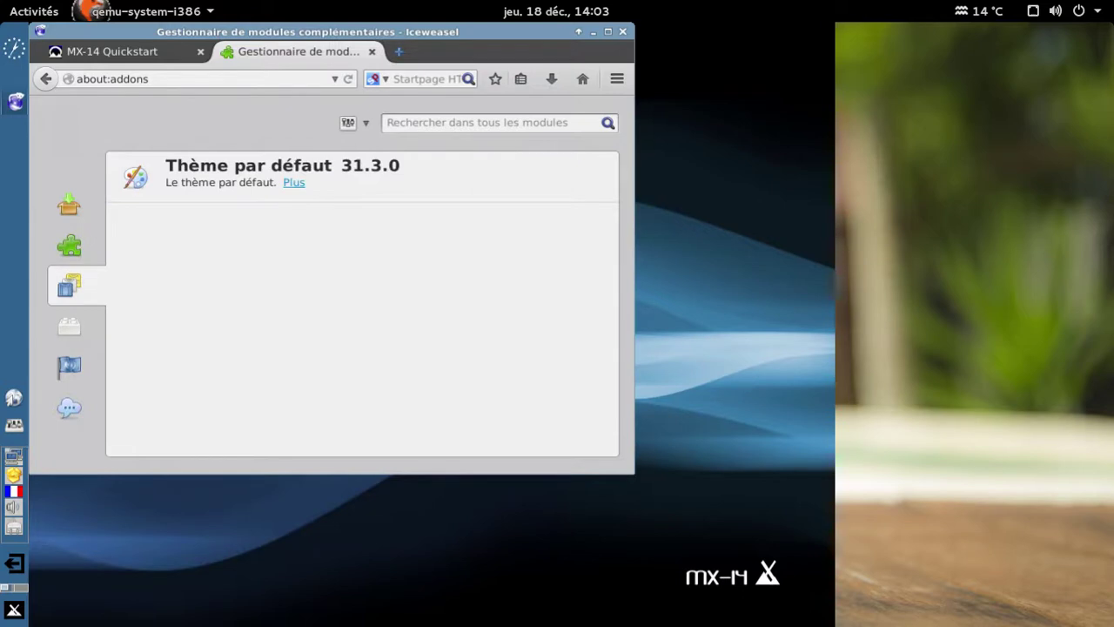
{"action": "left_click", "coordinate": [73, 254]}
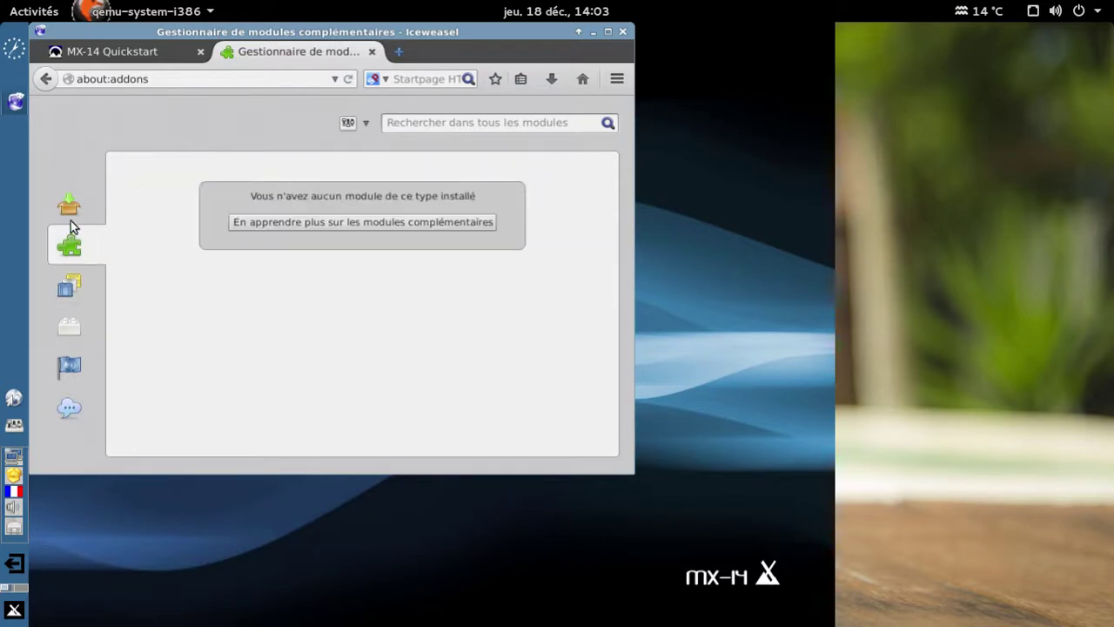
{"action": "left_click", "coordinate": [69, 209]}
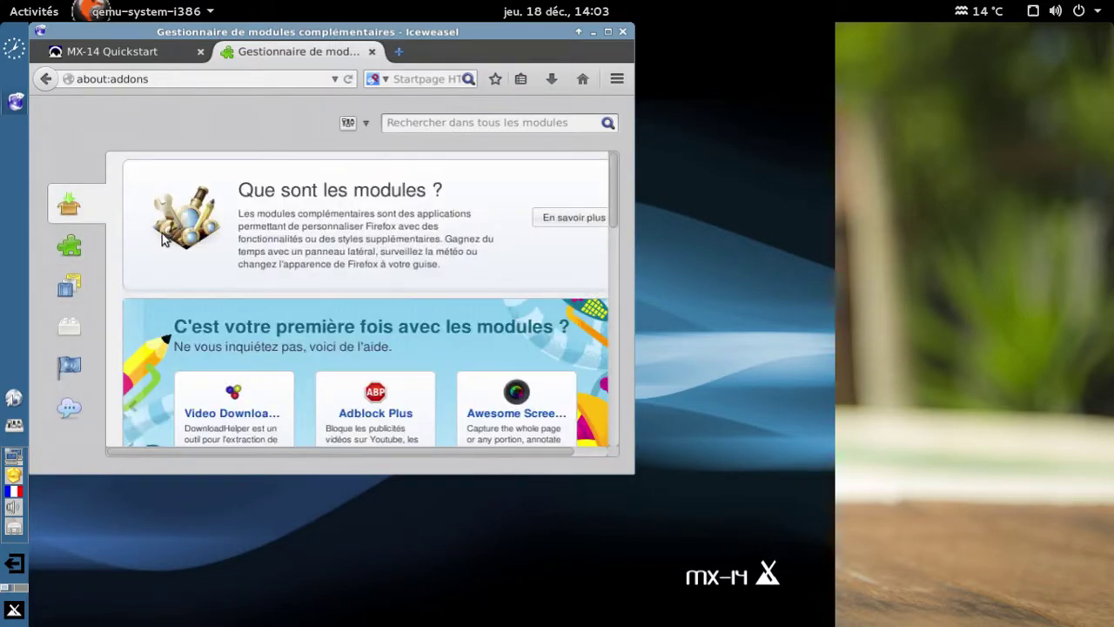
Load about:plugins to check which browser plugins are installed
{"action": "left_click", "coordinate": [150, 78]}
{"action": "key", "text": "BackSpace"}
{"action": "key", "text": "BackSpace"}
{"action": "key", "text": "BackSpace"}
{"action": "key", "text": "BackSpace"}
{"action": "key", "text": "BackSpace"}
{"action": "key", "text": "BackSpace"}
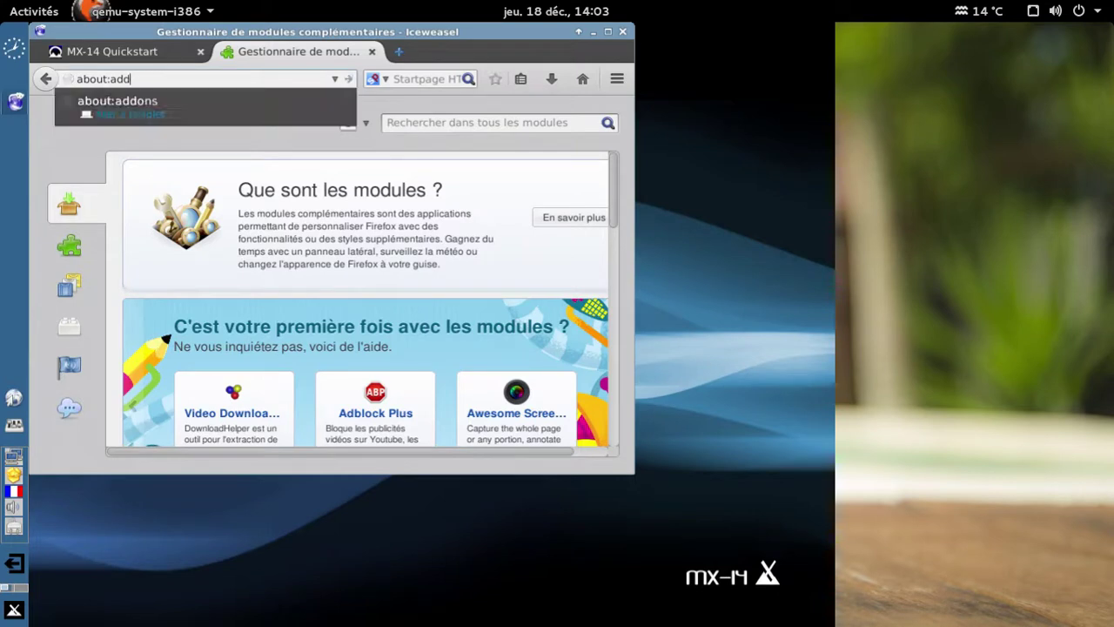
{"action": "type", "text": "opk"}
{"action": "key", "text": "BackSpace"}
{"action": "key", "text": "BackSpace"}
{"action": "key", "text": "BackSpace"}
{"action": "type", "text": "plugins"}
{"action": "key", "text": "Return"}
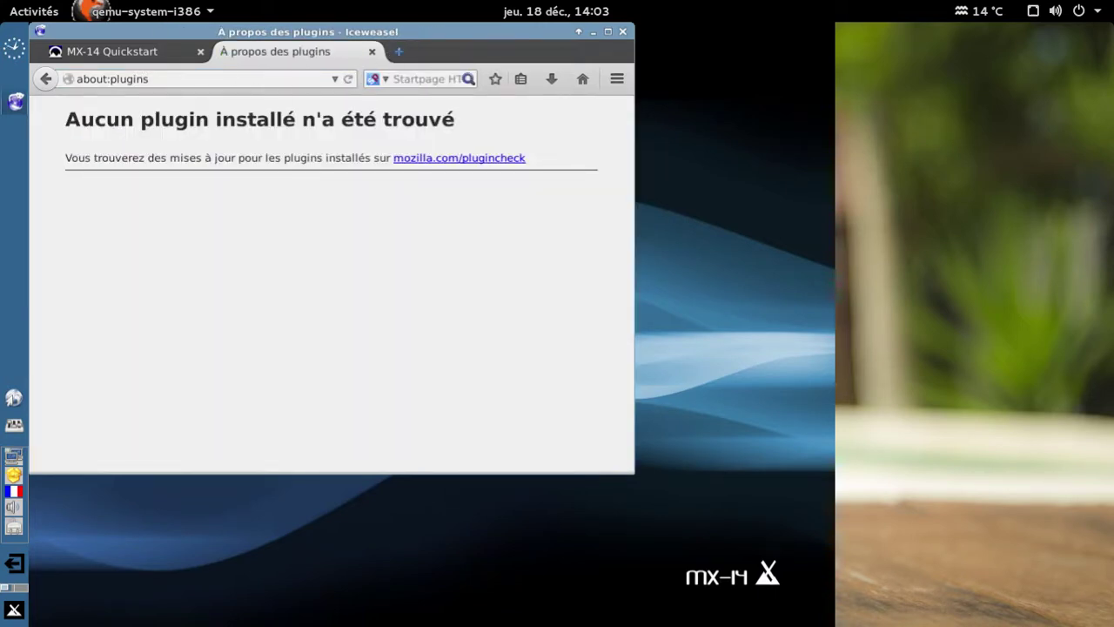
Close Iceweasel, scroll through the Xfce Settings Manager categories, then close it
{"action": "left_click", "coordinate": [622, 31]}
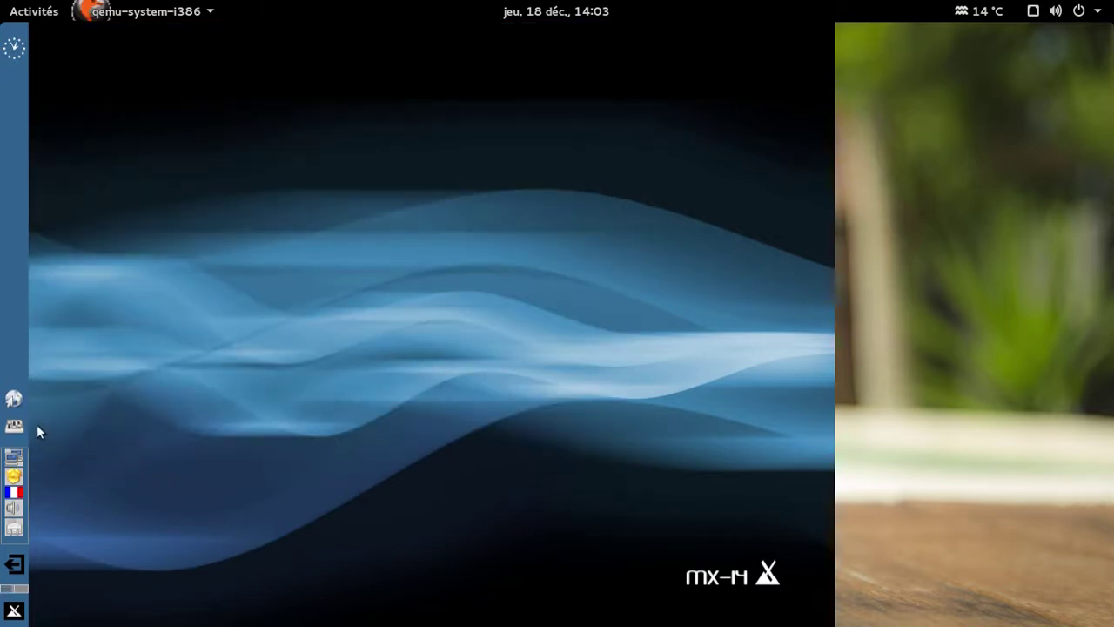
{"action": "left_click", "coordinate": [14, 425]}
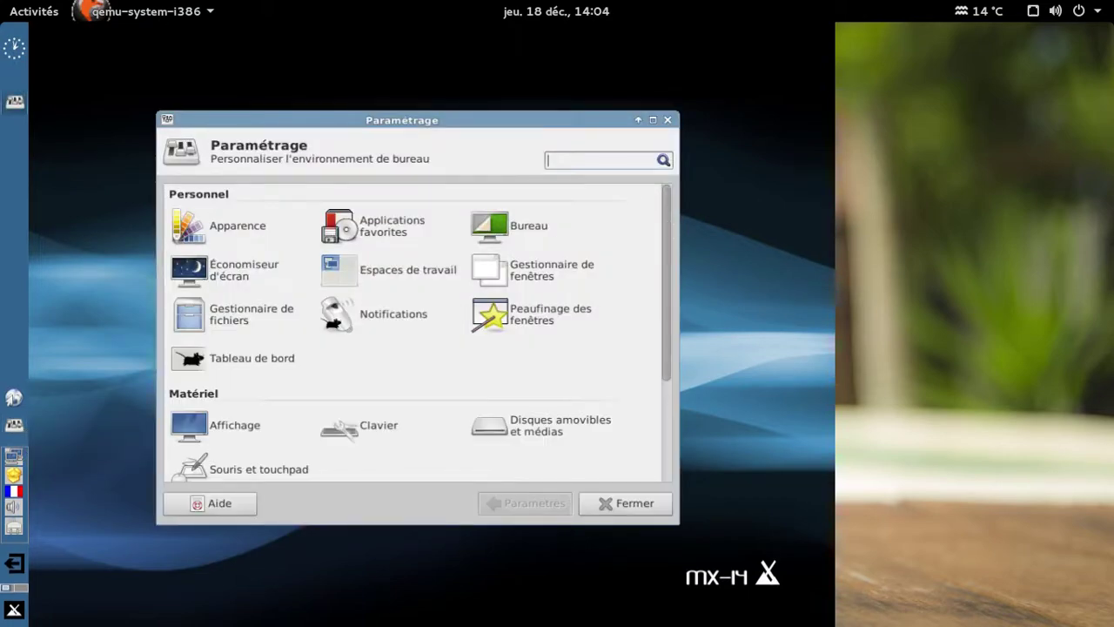
{"action": "scroll", "coordinate": [652, 434], "scroll_direction": "down", "scroll_amount": 3}
{"action": "scroll", "coordinate": [656, 424], "scroll_direction": "up", "scroll_amount": 3}
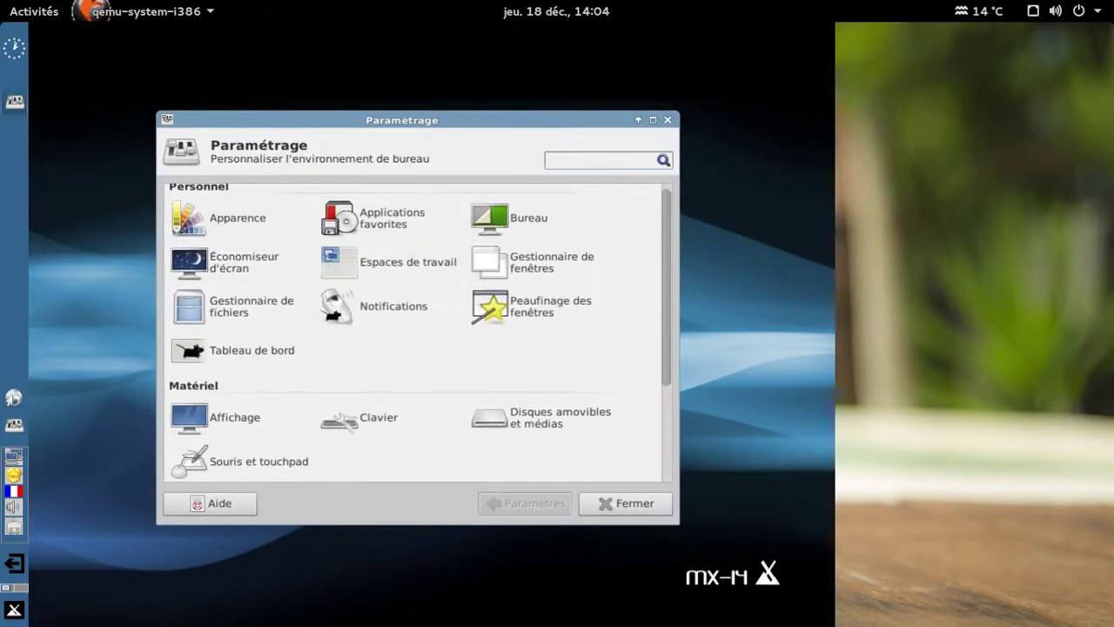
{"action": "left_click", "coordinate": [667, 120]}
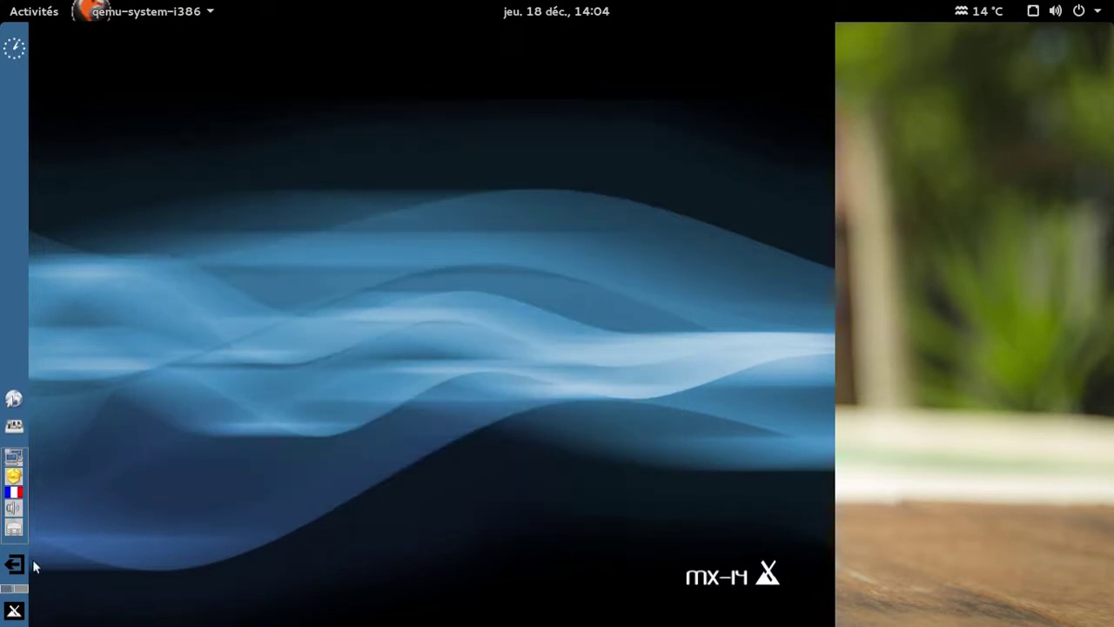
{"action": "left_click", "coordinate": [14, 610]}
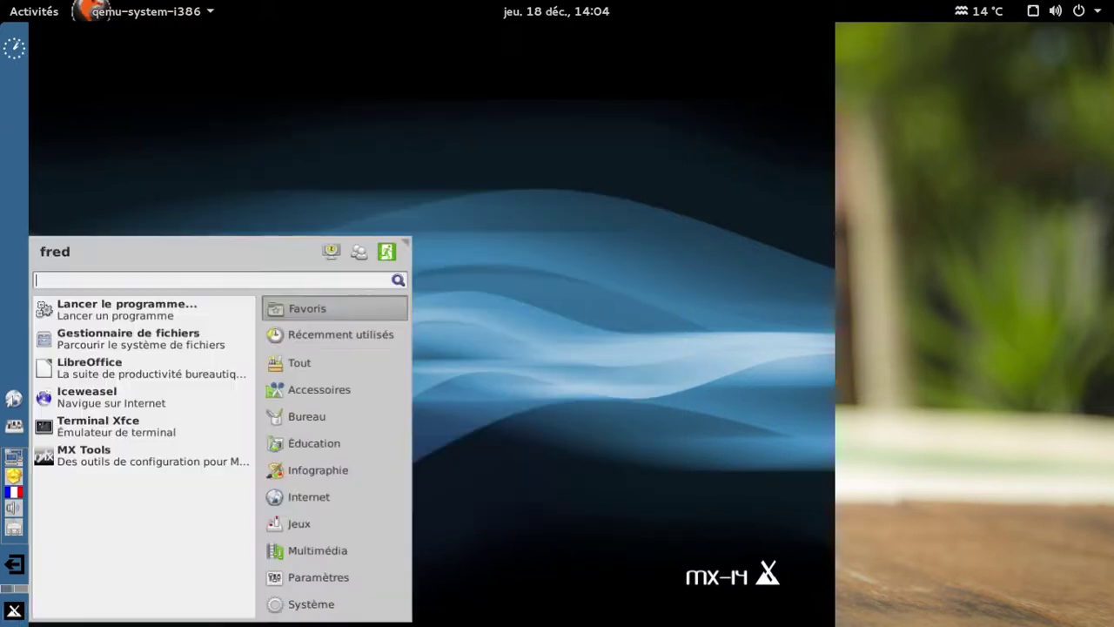
Launch MX Tools and confirm version 14.3.7 in its About dialog
{"action": "left_click", "coordinate": [105, 462]}
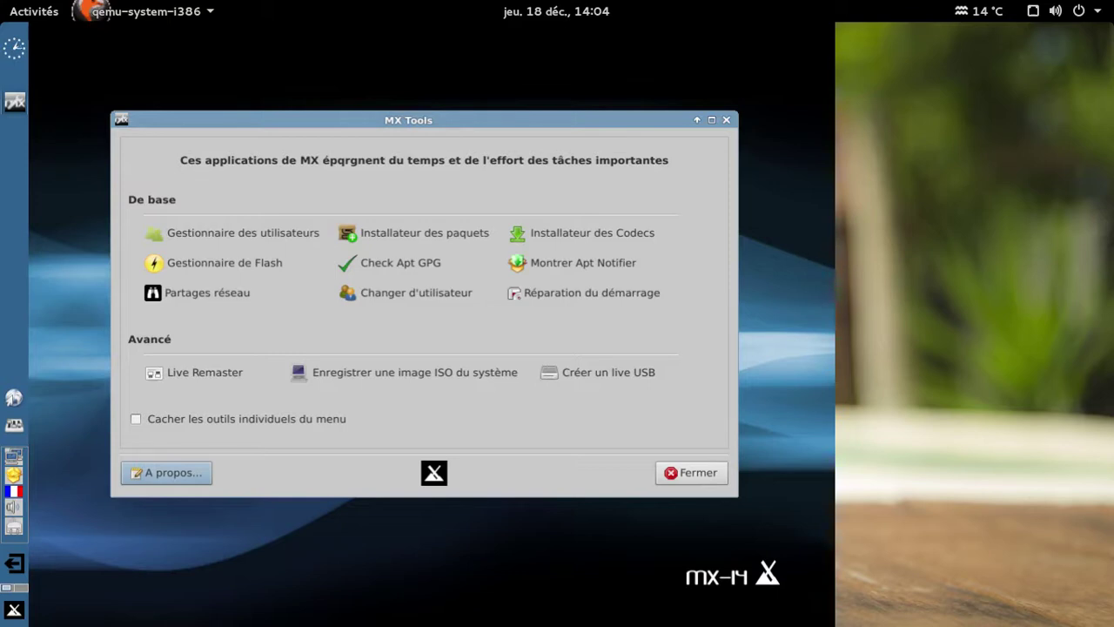
{"action": "left_click", "coordinate": [170, 473]}
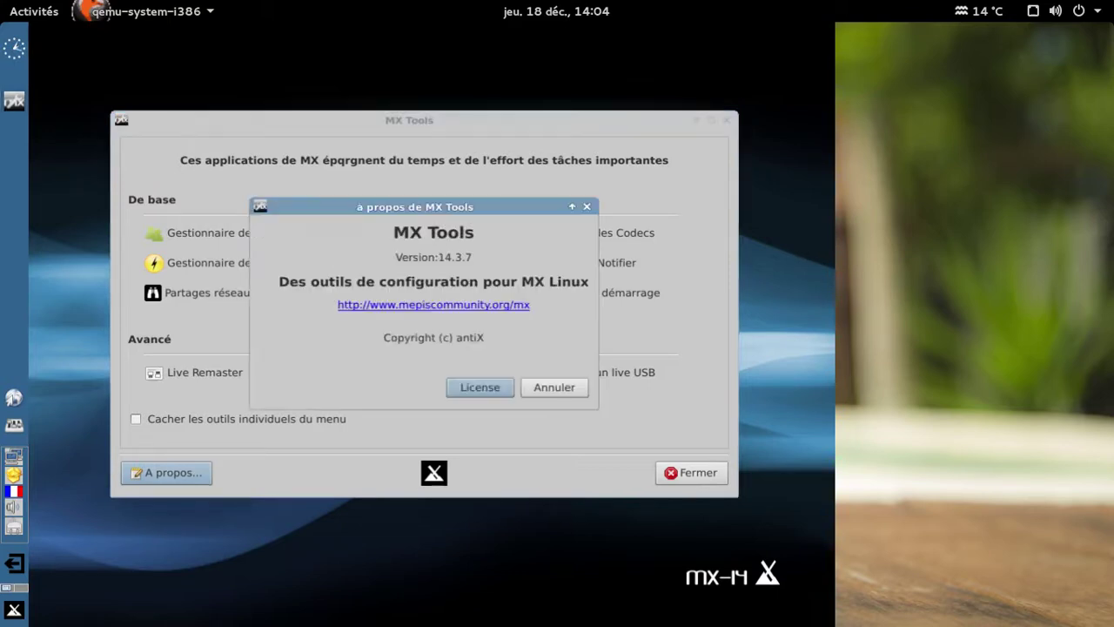
{"action": "left_click", "coordinate": [564, 389]}
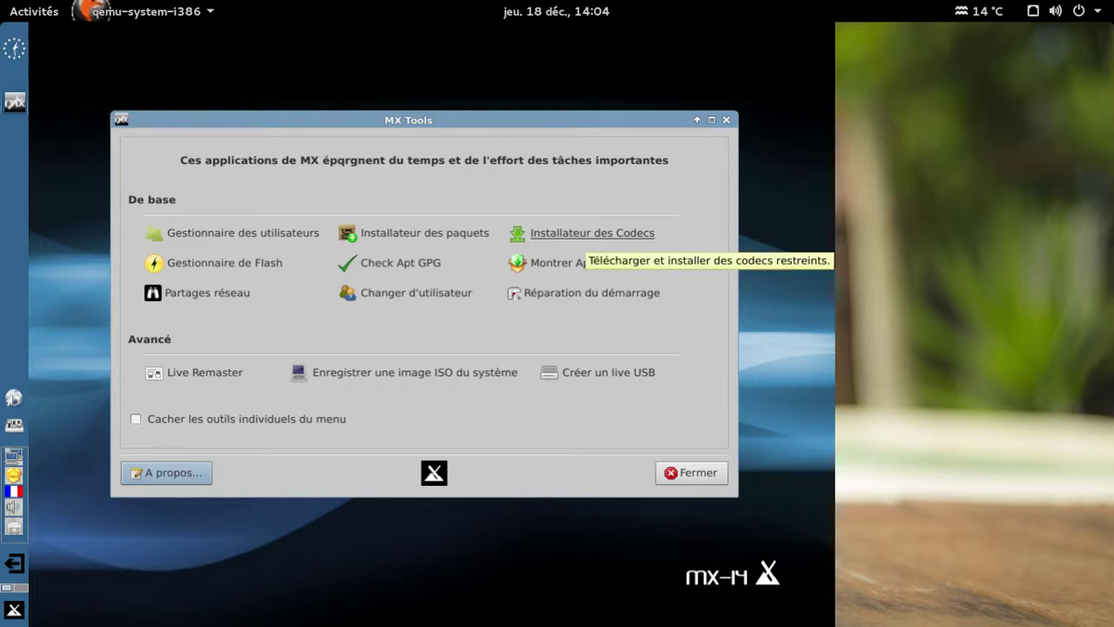
Remove Flash with MX Flash Manager, quit after success, and dismiss the permissions notice
{"action": "left_click", "coordinate": [266, 265]}
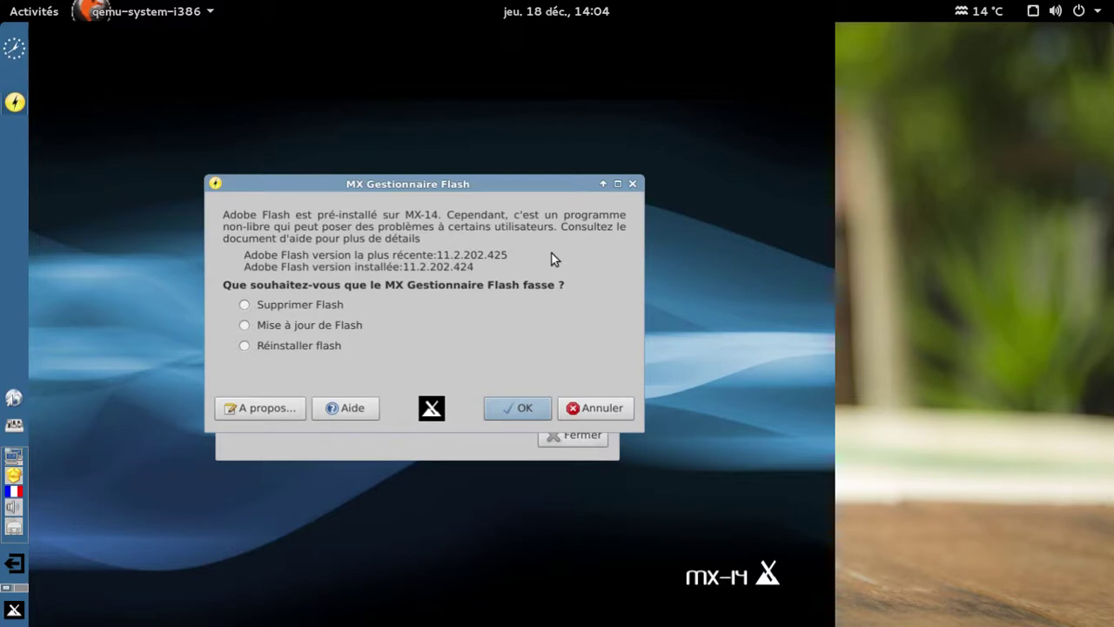
{"action": "left_click", "coordinate": [328, 305]}
{"action": "left_click", "coordinate": [494, 402]}
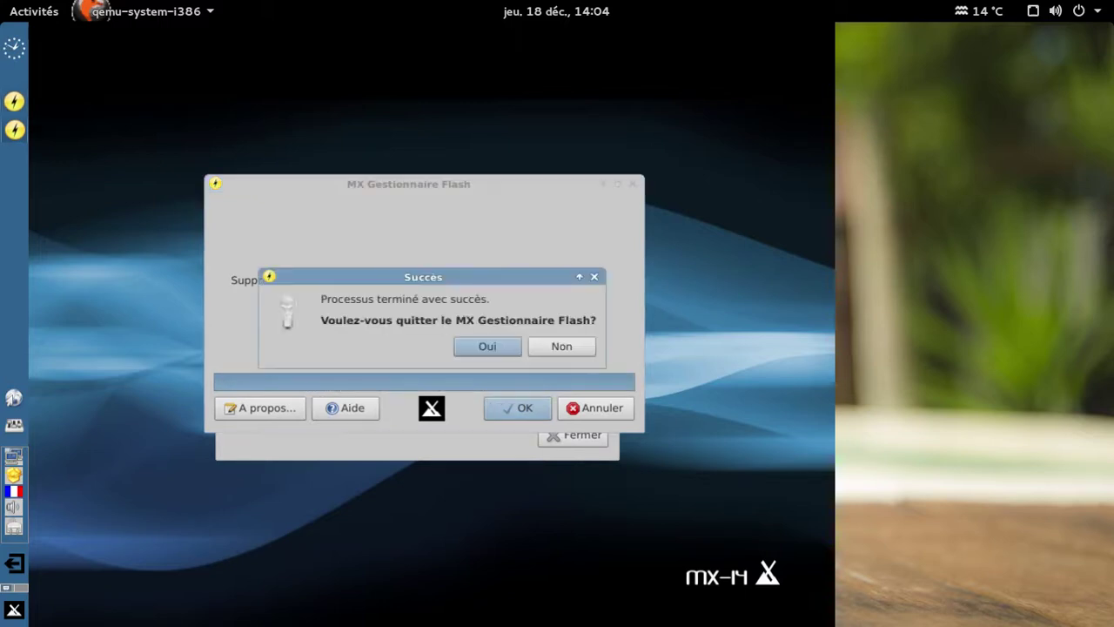
{"action": "left_click", "coordinate": [492, 347]}
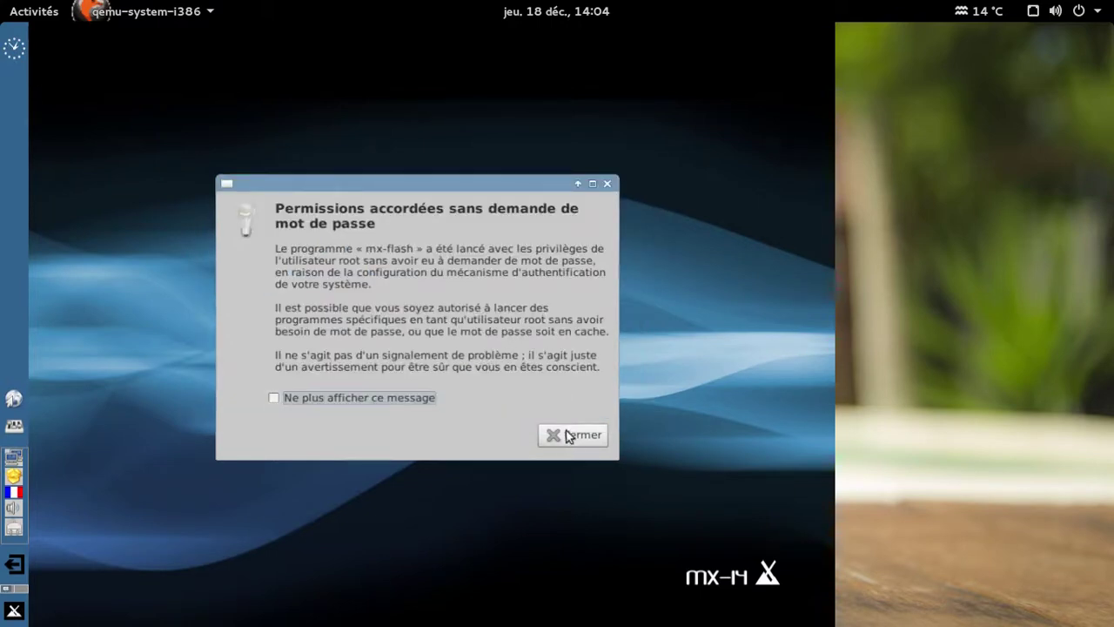
{"action": "left_click", "coordinate": [573, 442]}
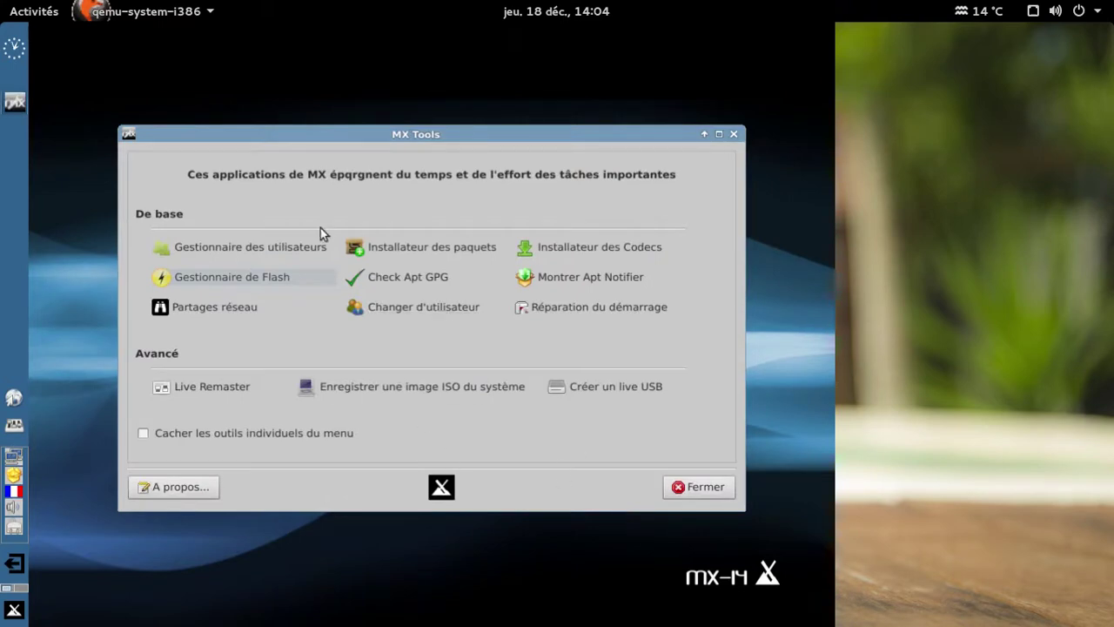
{"action": "left_click", "coordinate": [311, 247]}
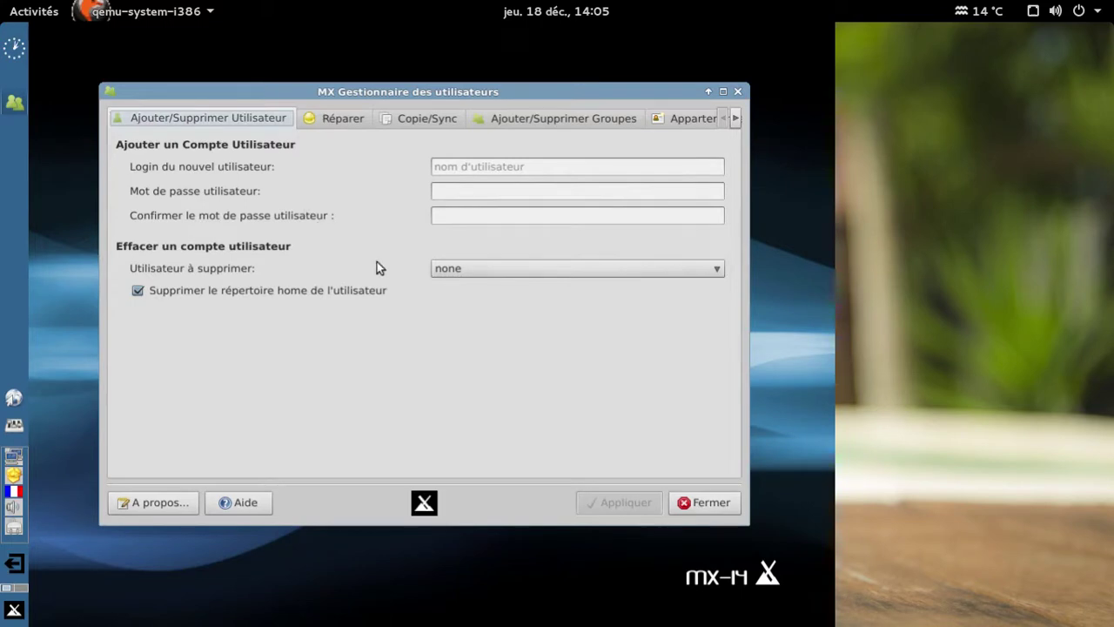
{"action": "left_click", "coordinate": [343, 118]}
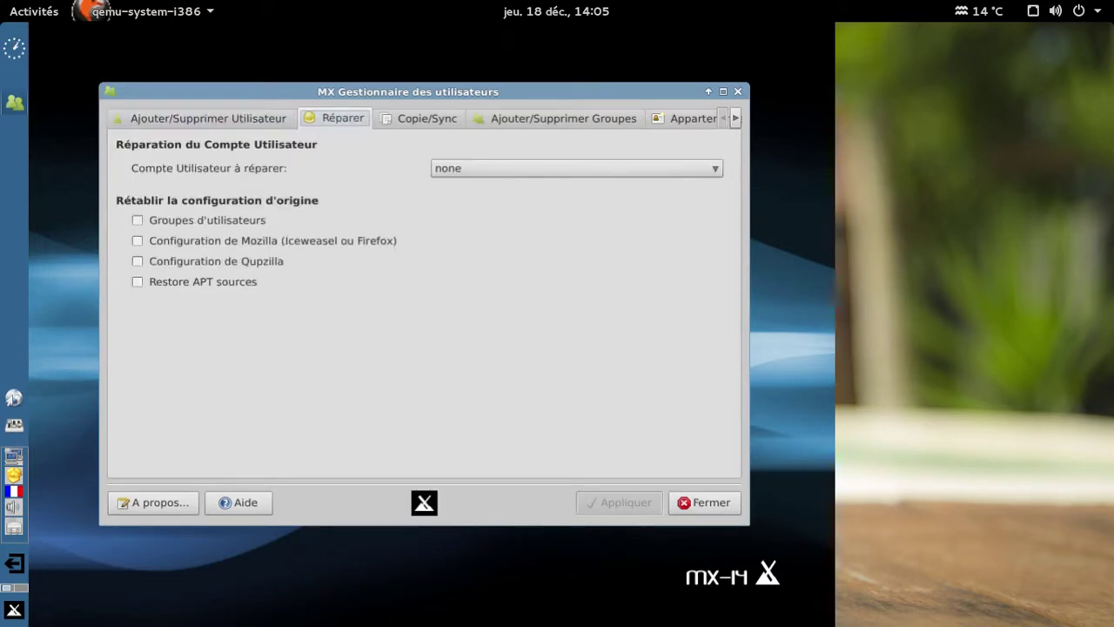
{"action": "left_click", "coordinate": [396, 120]}
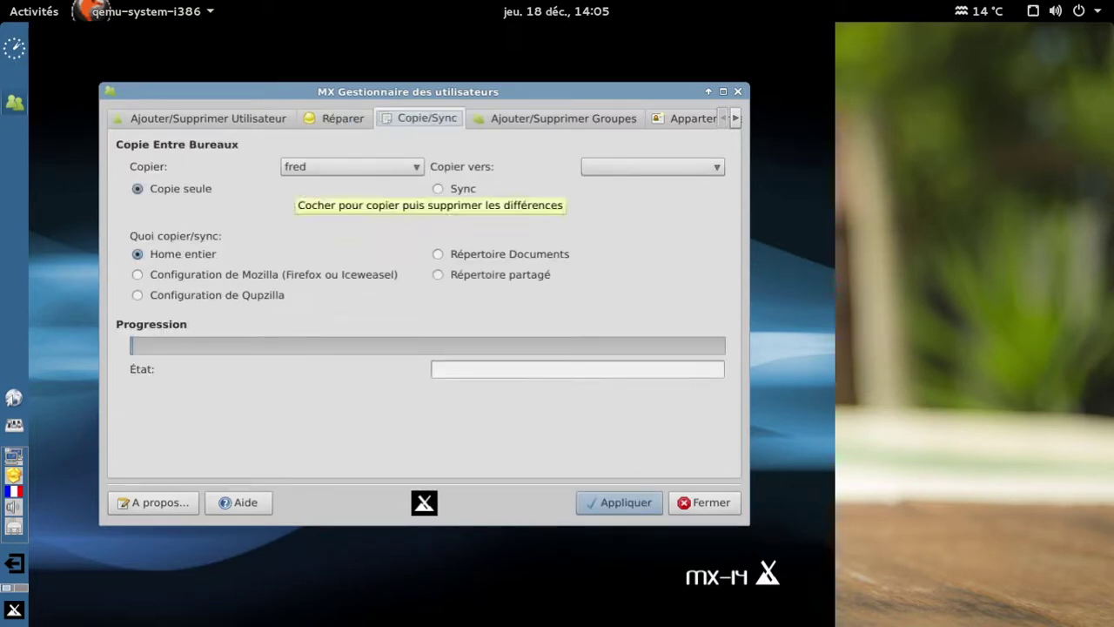
{"action": "left_click", "coordinate": [533, 113]}
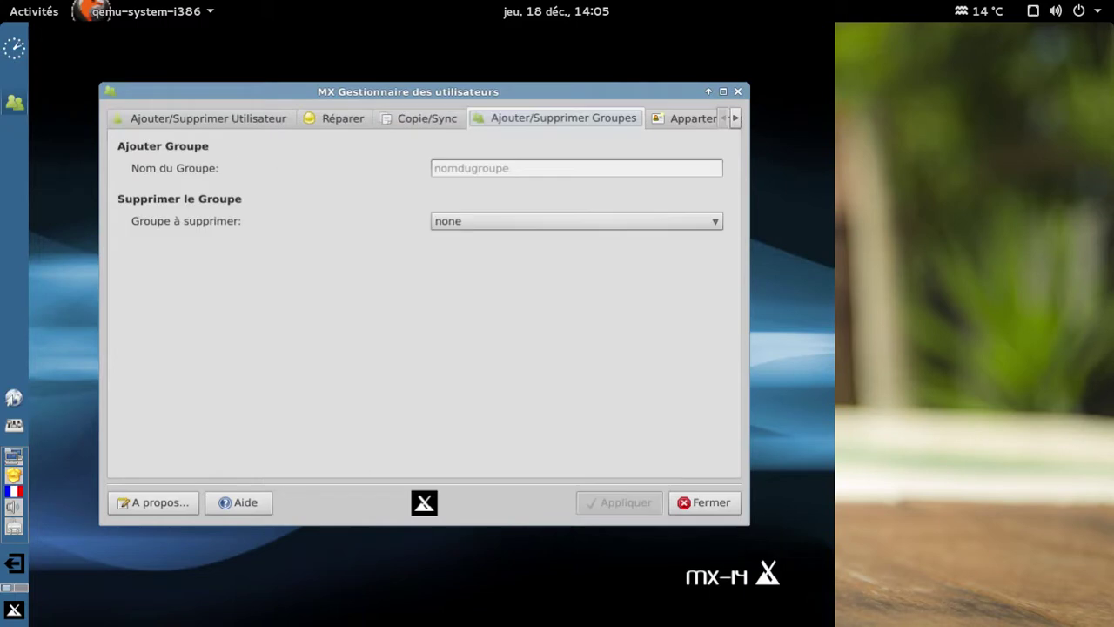
{"action": "left_click", "coordinate": [696, 121]}
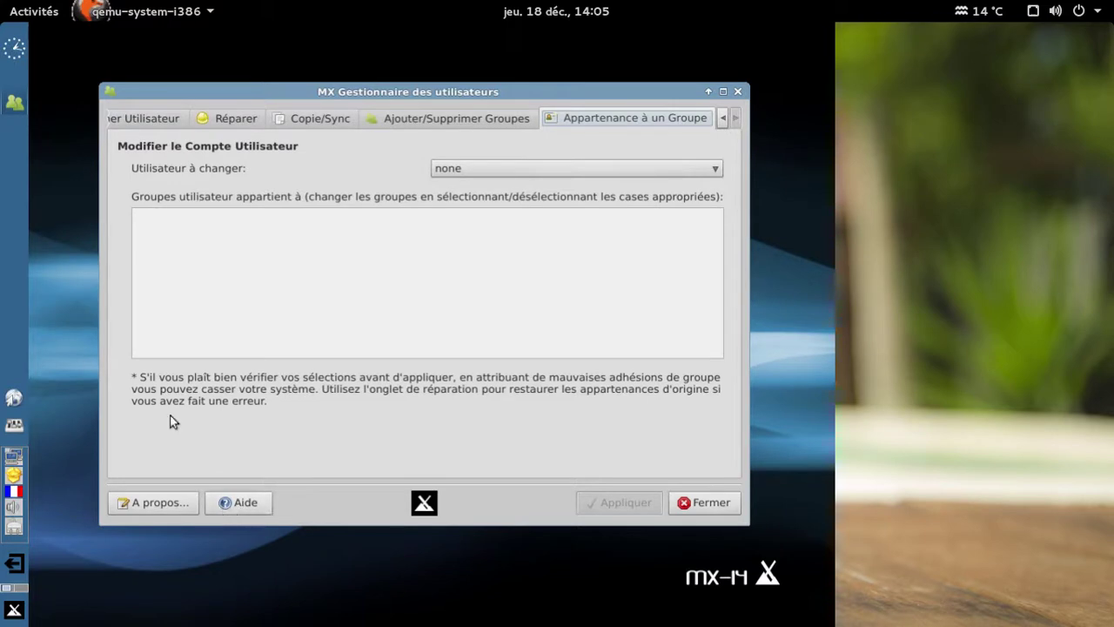
{"action": "left_click", "coordinate": [710, 503]}
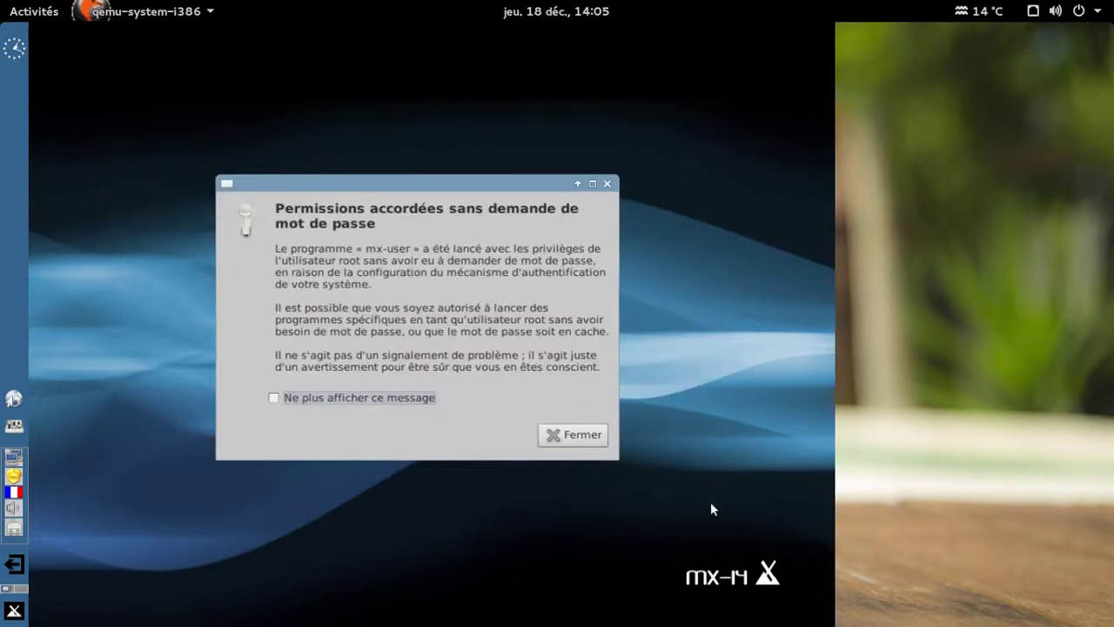
{"action": "left_click", "coordinate": [574, 435]}
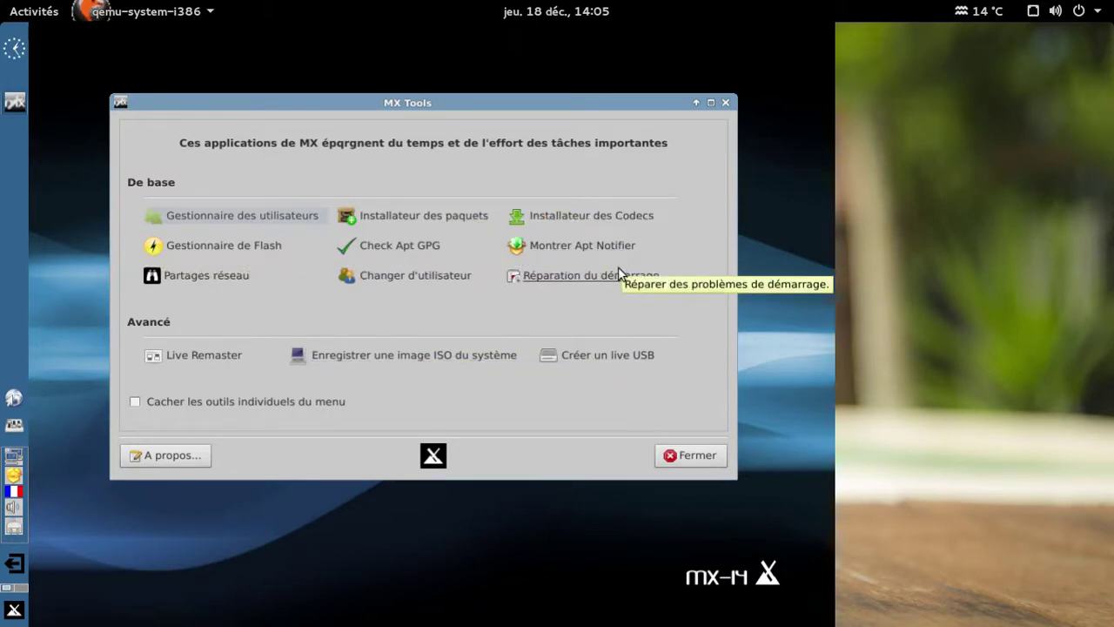
Install the restricted codecs with MX Codecs Installer, acknowledge completion, and close MX Tools
{"action": "left_click", "coordinate": [615, 220]}
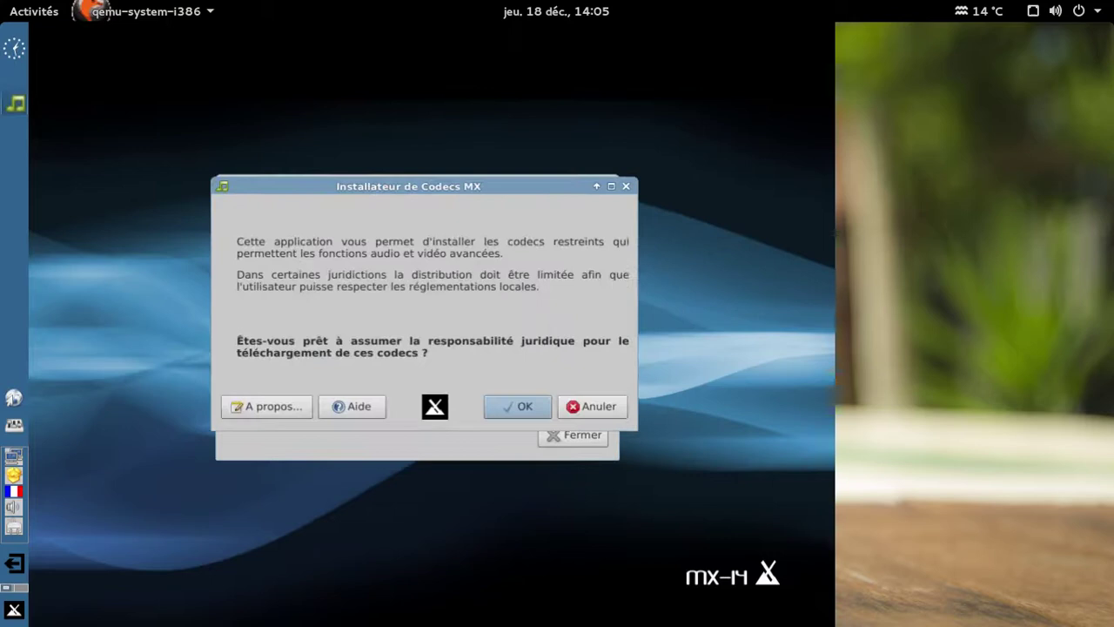
{"action": "left_click", "coordinate": [521, 407]}
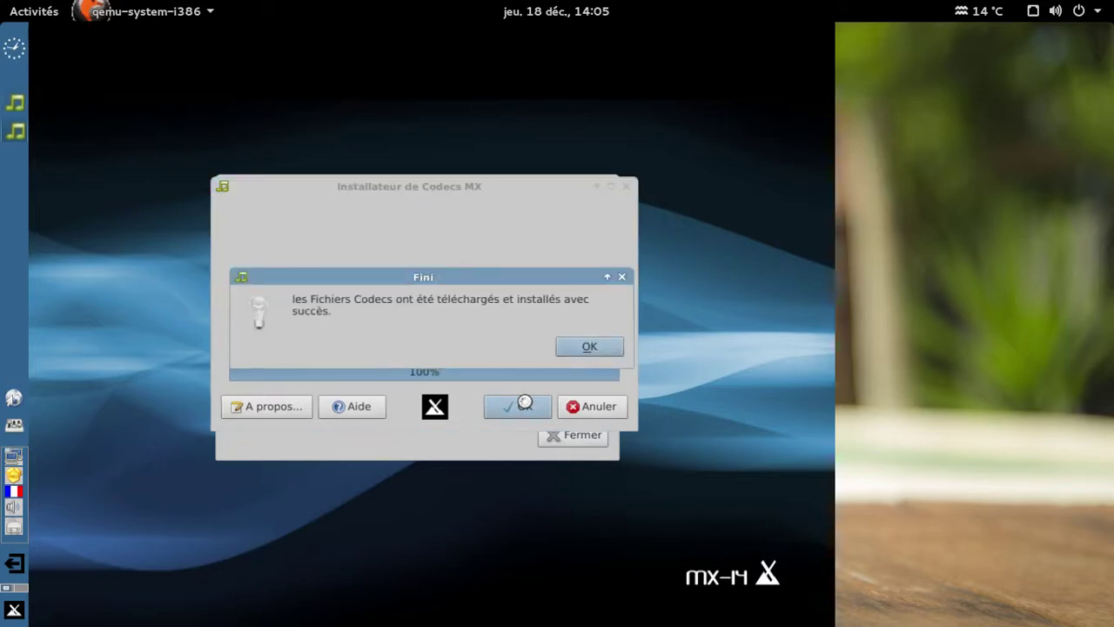
{"action": "left_click", "coordinate": [590, 347]}
{"action": "left_click", "coordinate": [570, 433]}
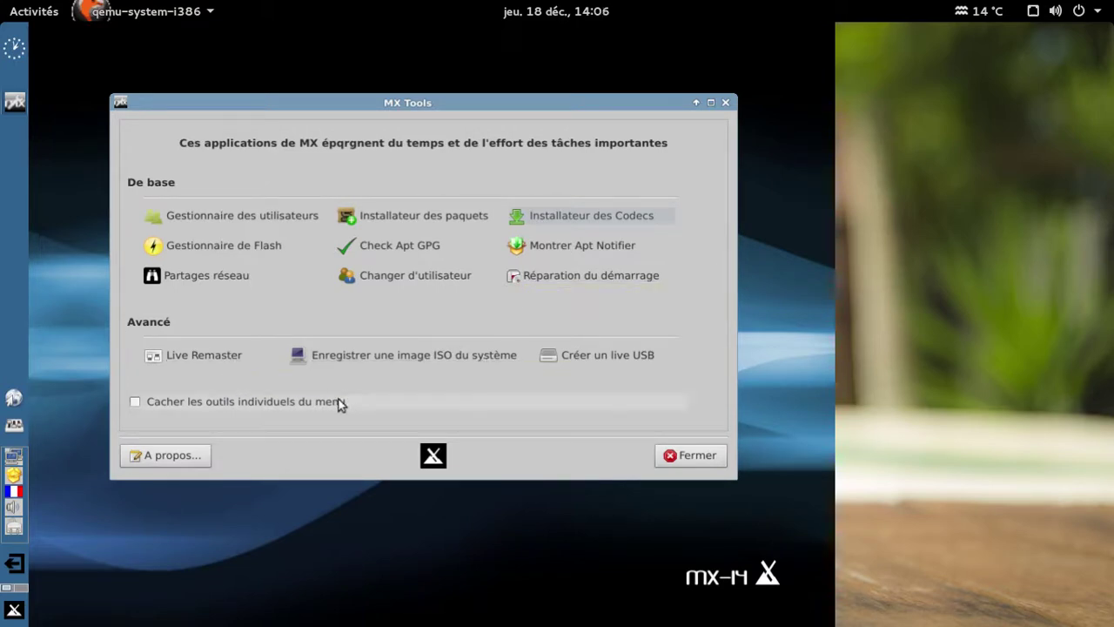
{"action": "left_click", "coordinate": [690, 455]}
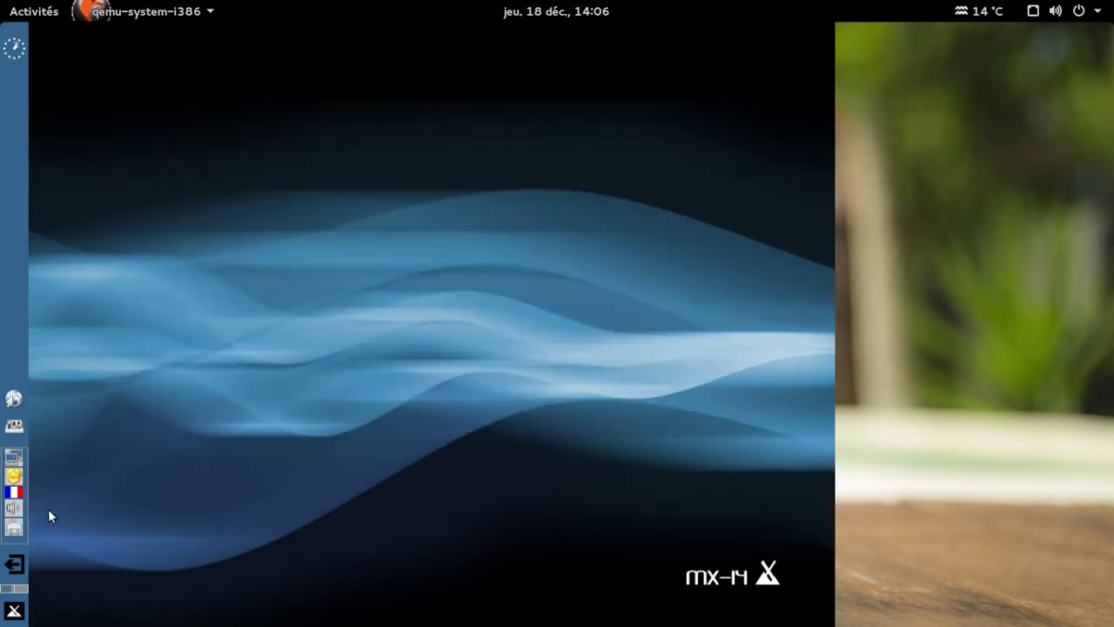
Browse the Whisker menu categories and start MX Tools from Récemment utilisés
{"action": "left_click", "coordinate": [21, 609]}
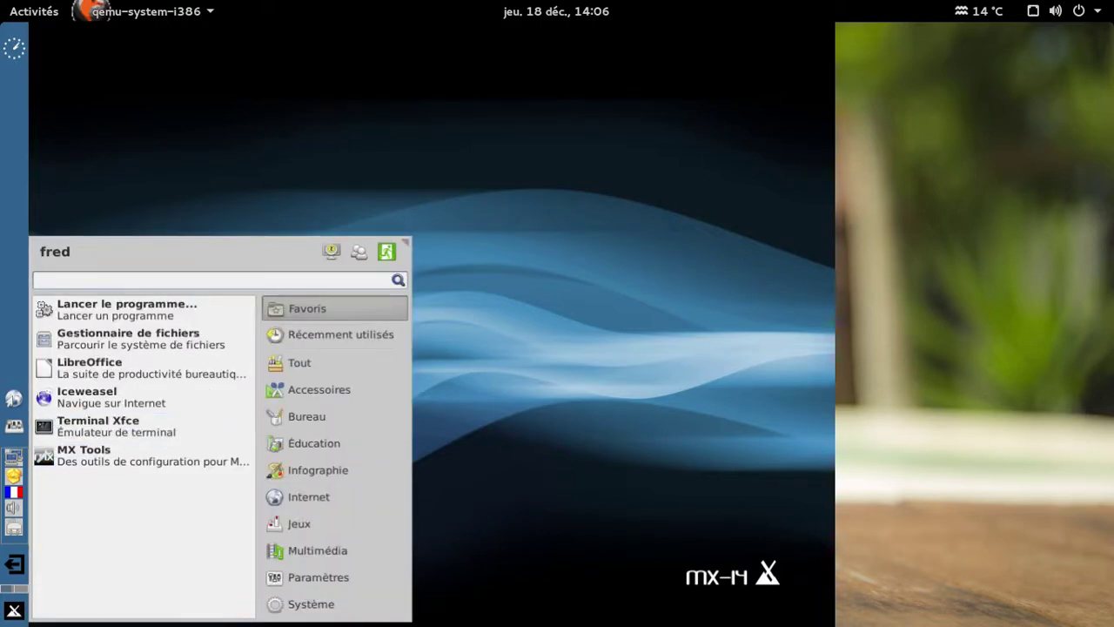
{"action": "mouse_move", "coordinate": [317, 577]}
{"action": "mouse_move", "coordinate": [318, 550]}
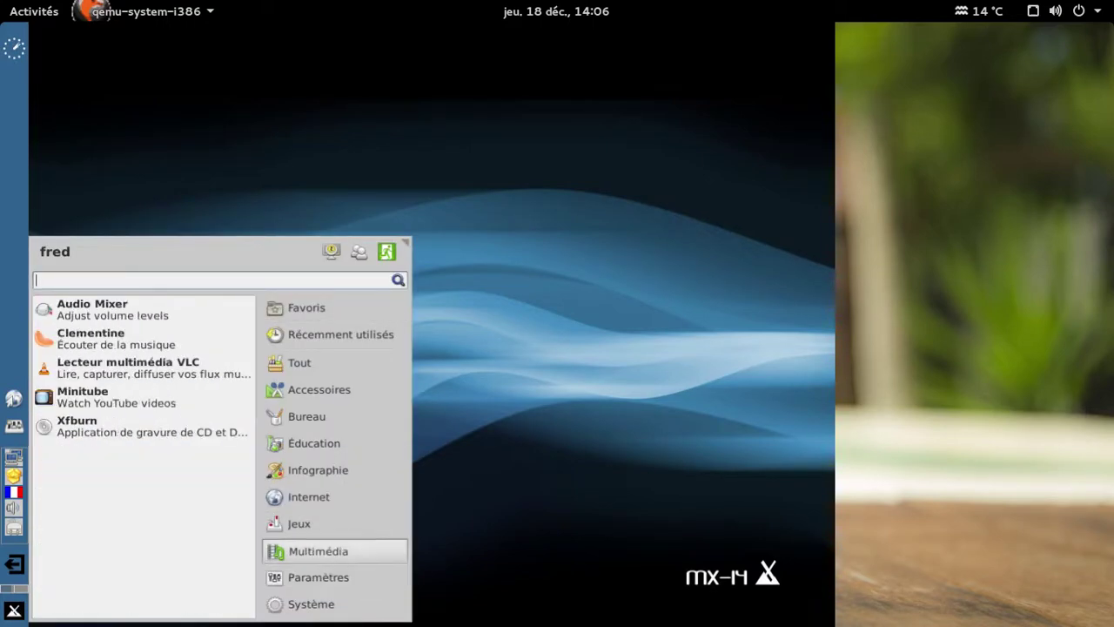
{"action": "mouse_move", "coordinate": [311, 524]}
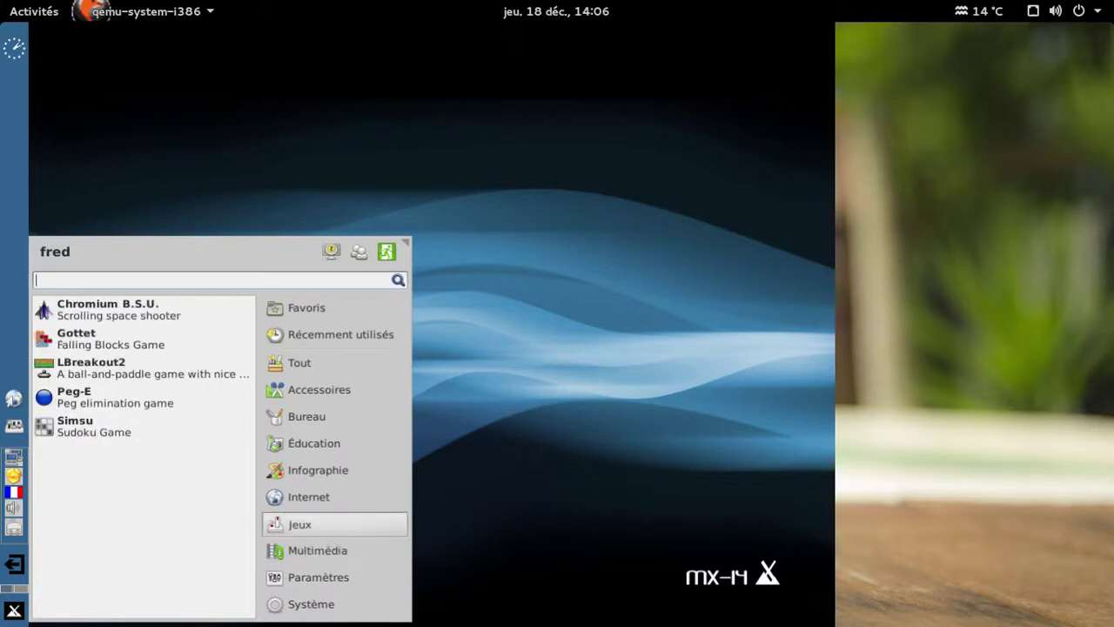
{"action": "mouse_move", "coordinate": [315, 503]}
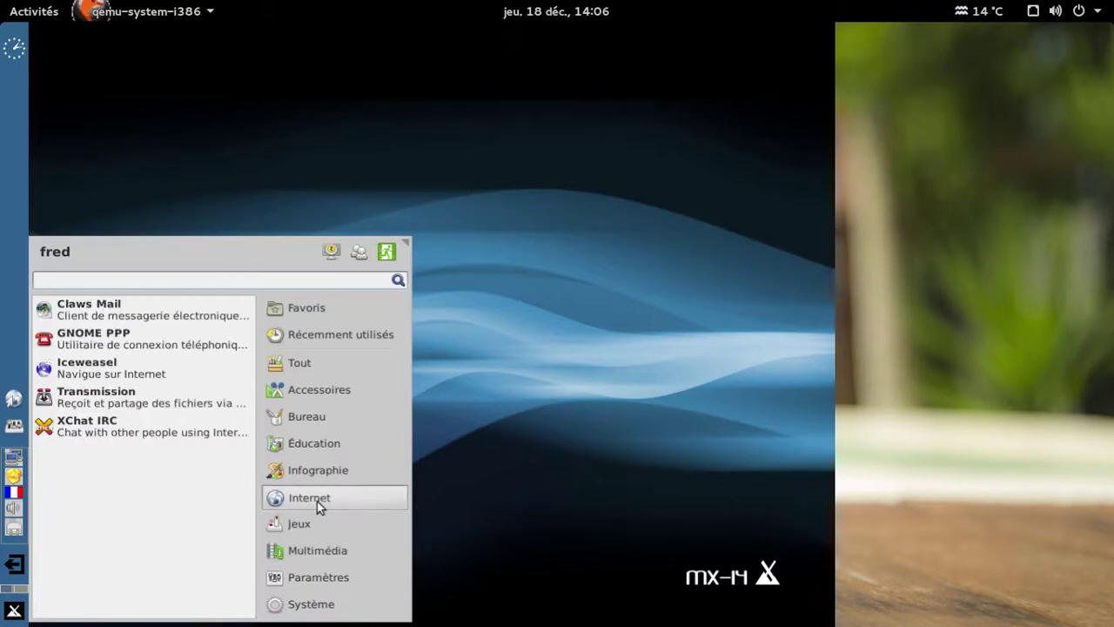
{"action": "mouse_move", "coordinate": [317, 474]}
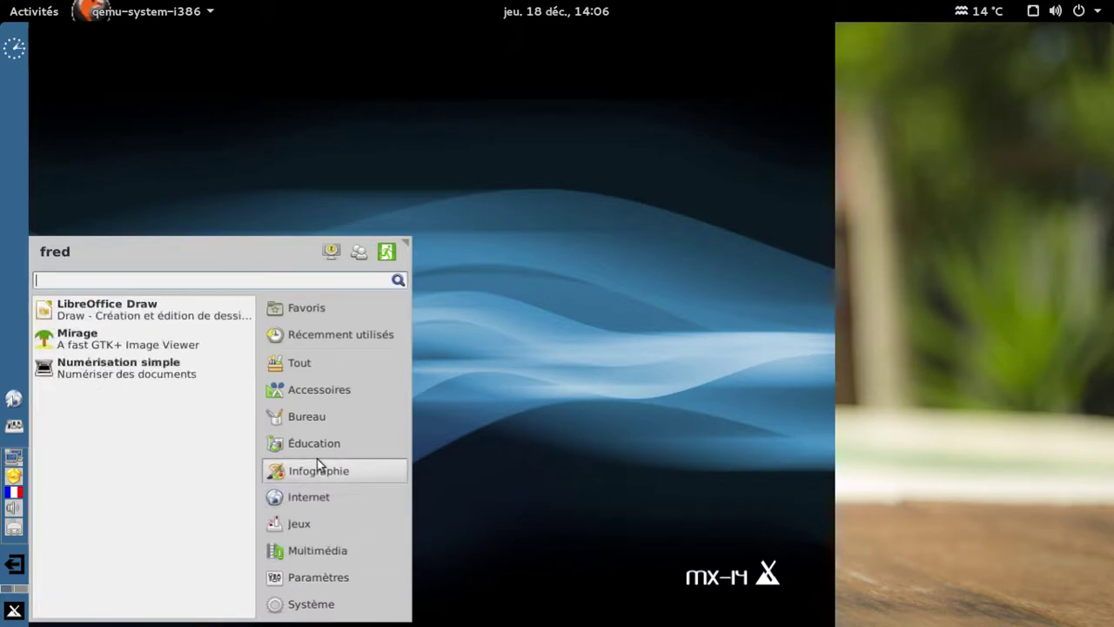
{"action": "mouse_move", "coordinate": [315, 444]}
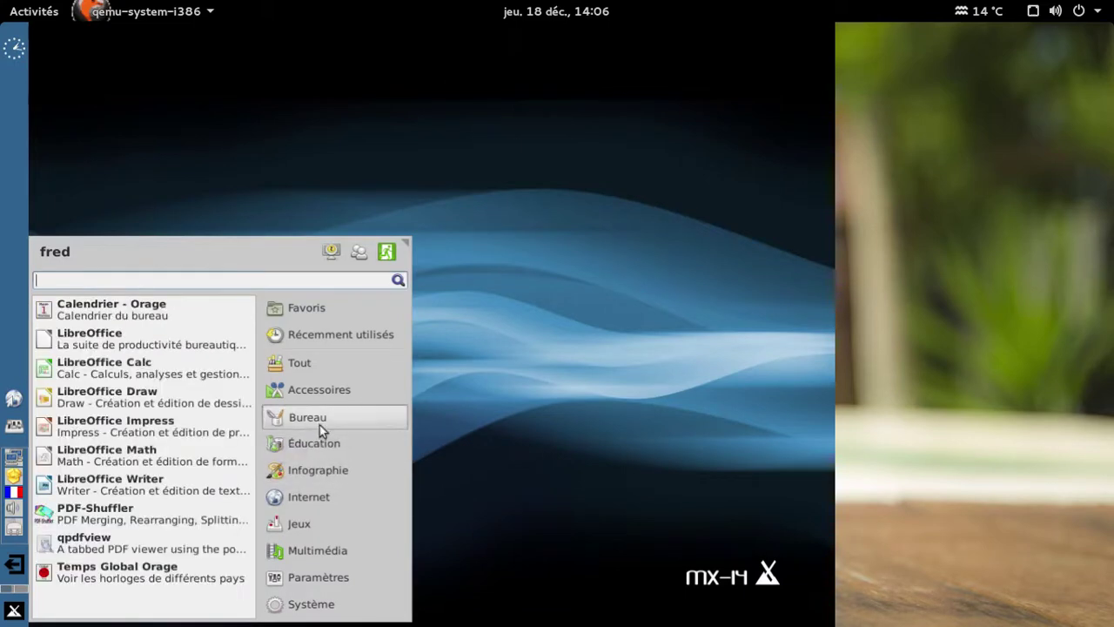
{"action": "mouse_move", "coordinate": [313, 399]}
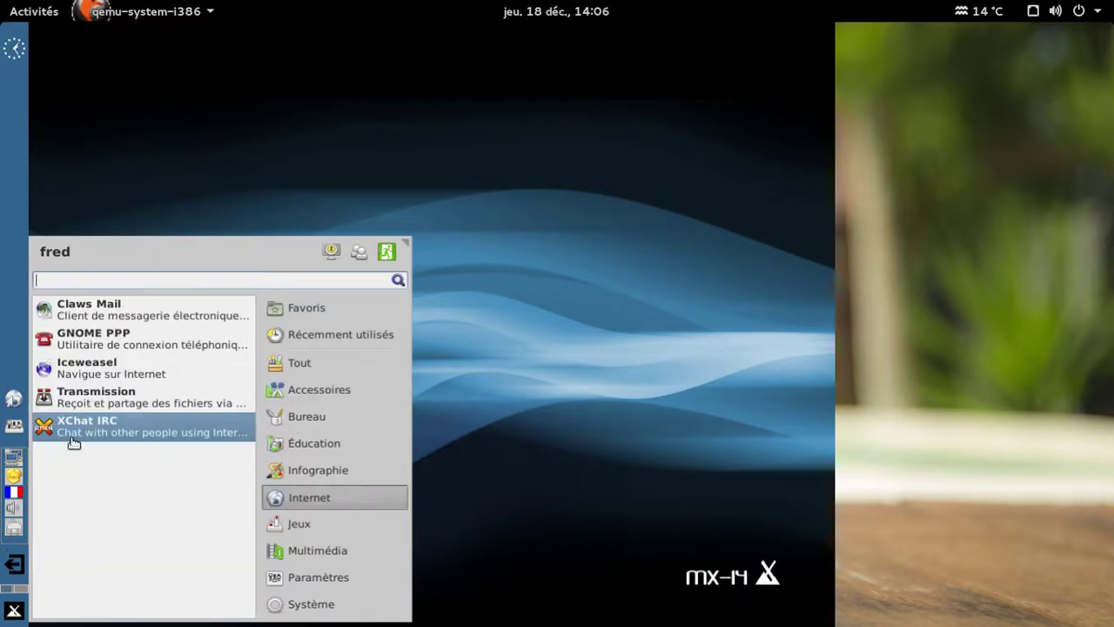
{"action": "mouse_move", "coordinate": [335, 335]}
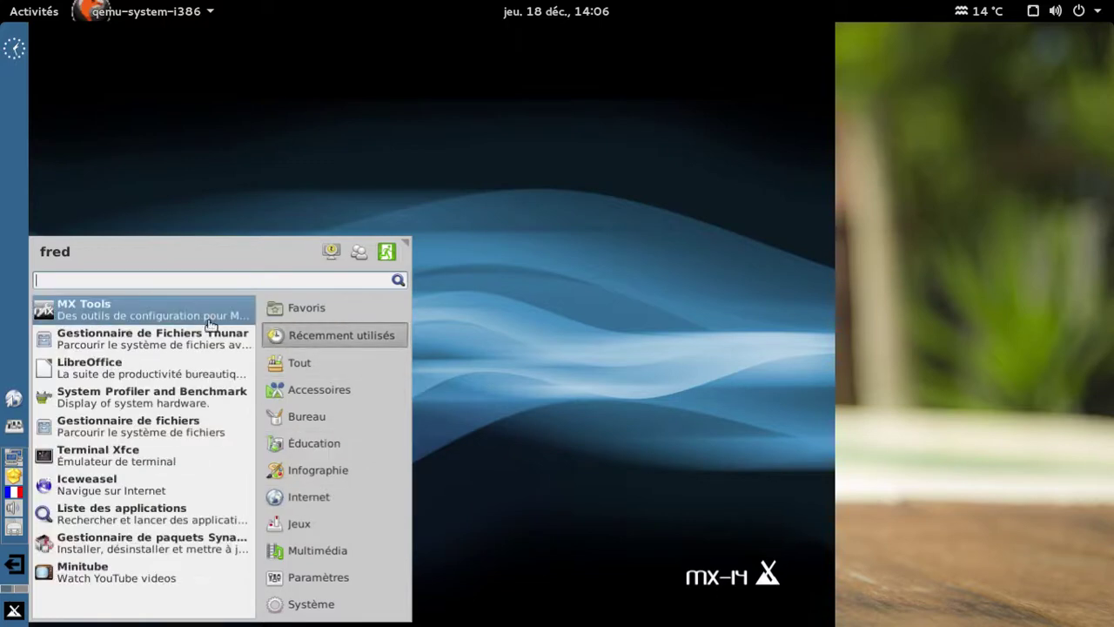
{"action": "left_click", "coordinate": [146, 318]}
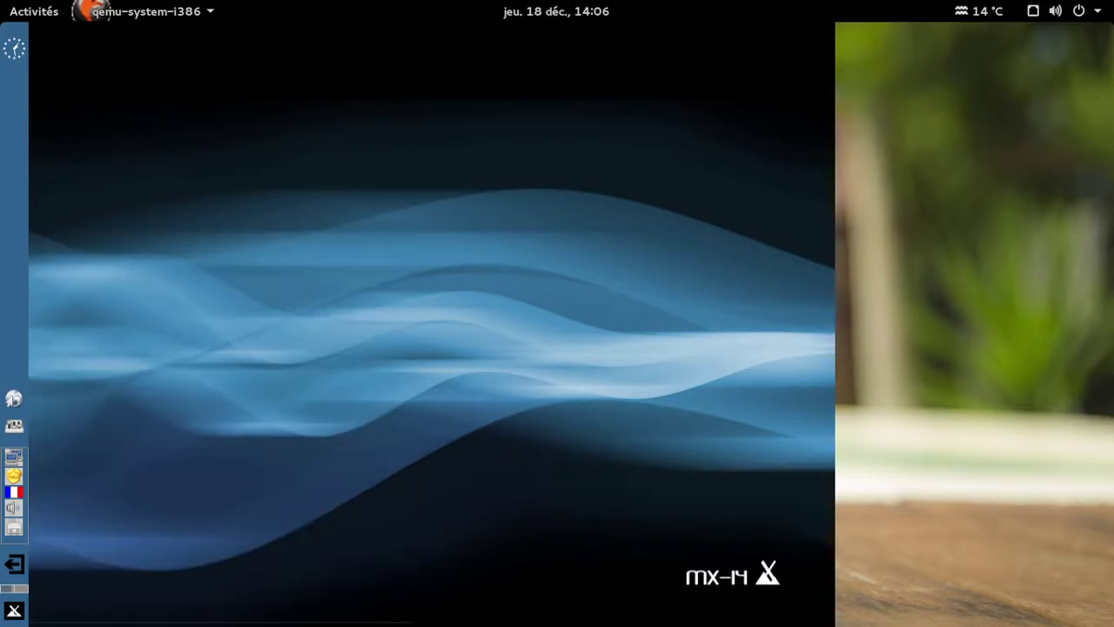
Open MX Package Installer and expand the Audio, Browser, Email and FileManagers categories, then Graphics
{"action": "left_click", "coordinate": [418, 234]}
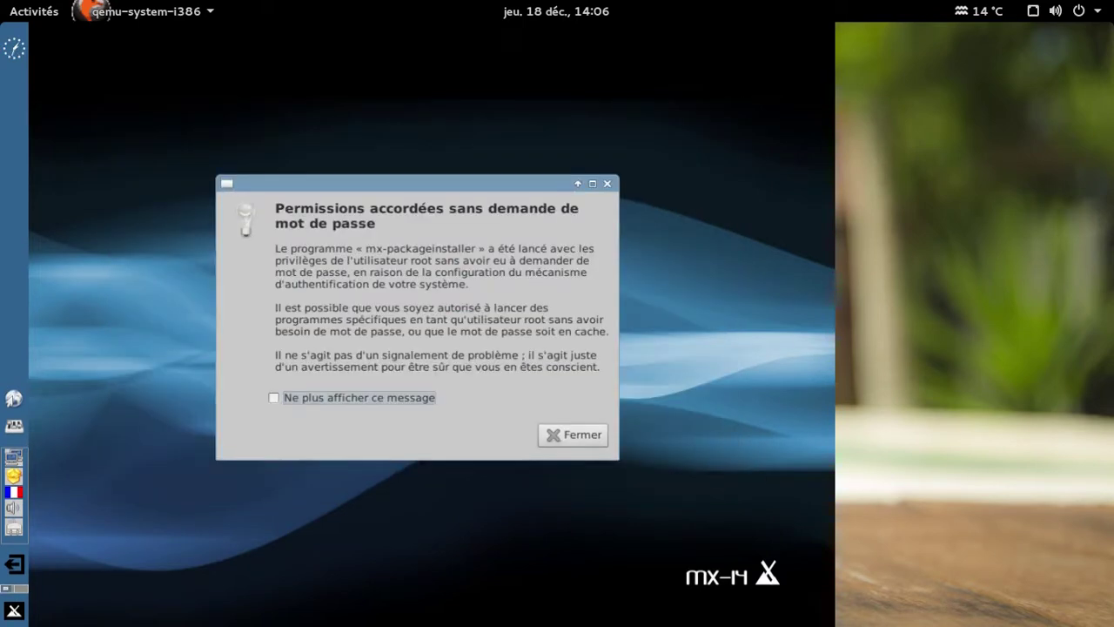
{"action": "left_click", "coordinate": [552, 442]}
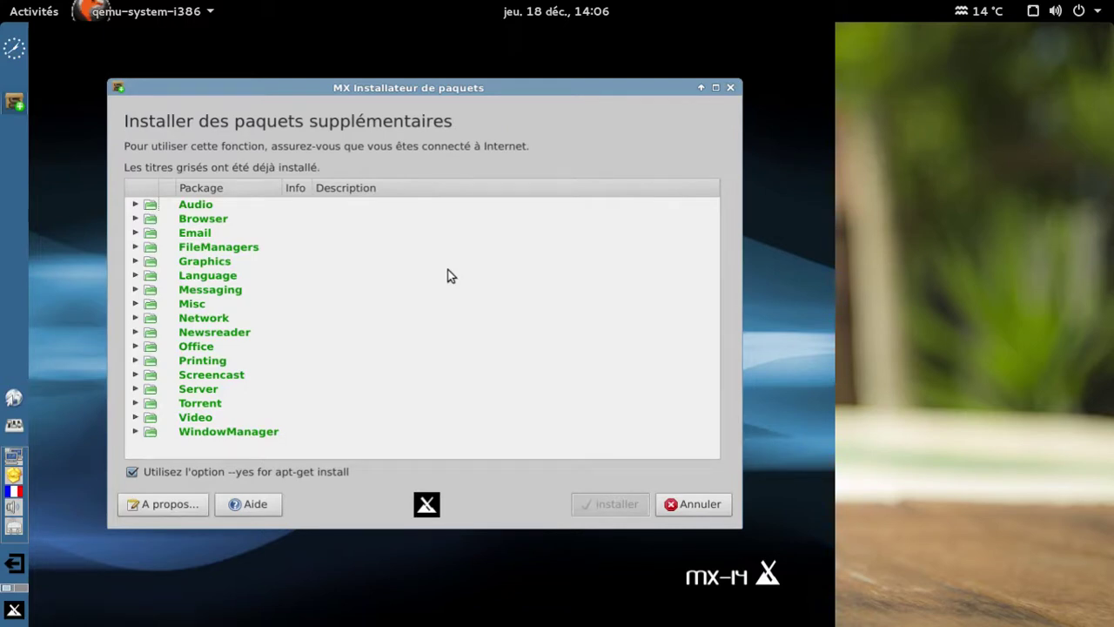
{"action": "left_click", "coordinate": [135, 203]}
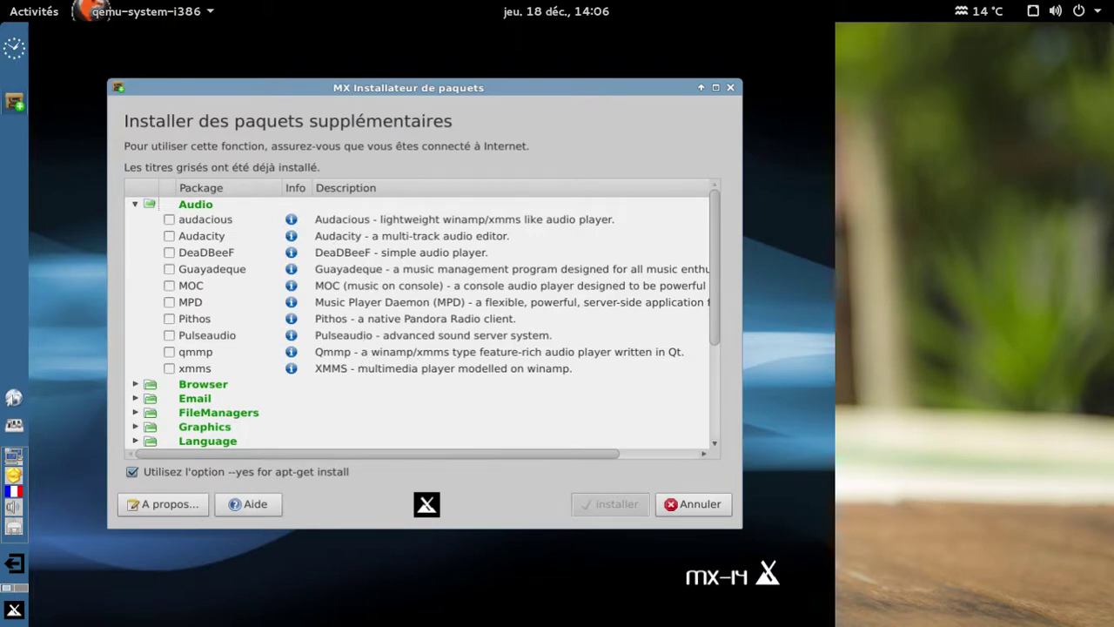
{"action": "left_click", "coordinate": [135, 204]}
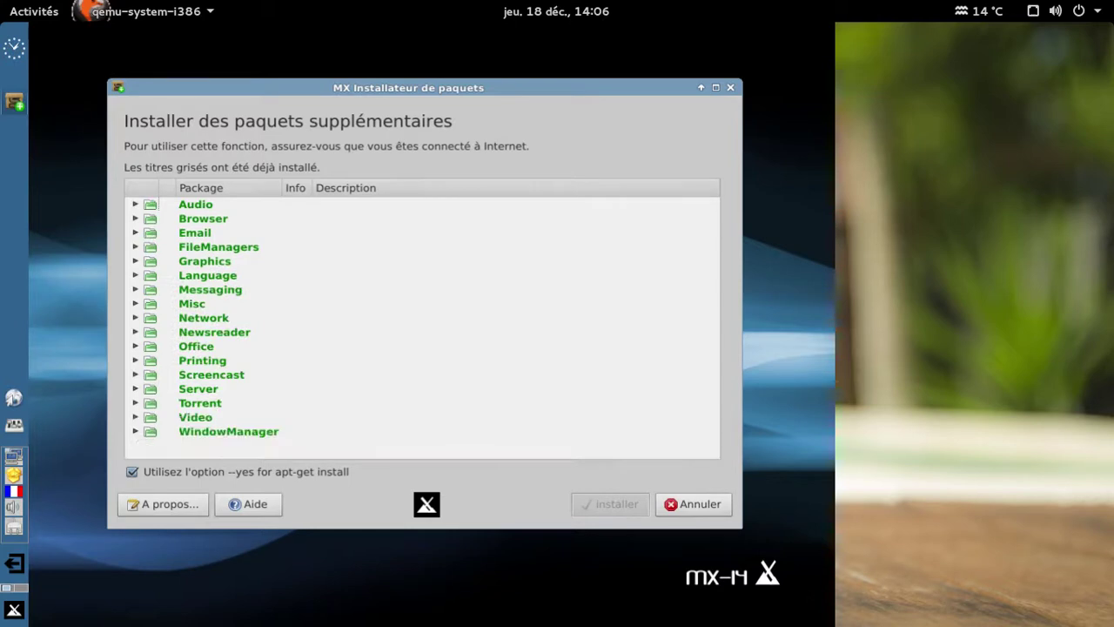
{"action": "left_click", "coordinate": [135, 218]}
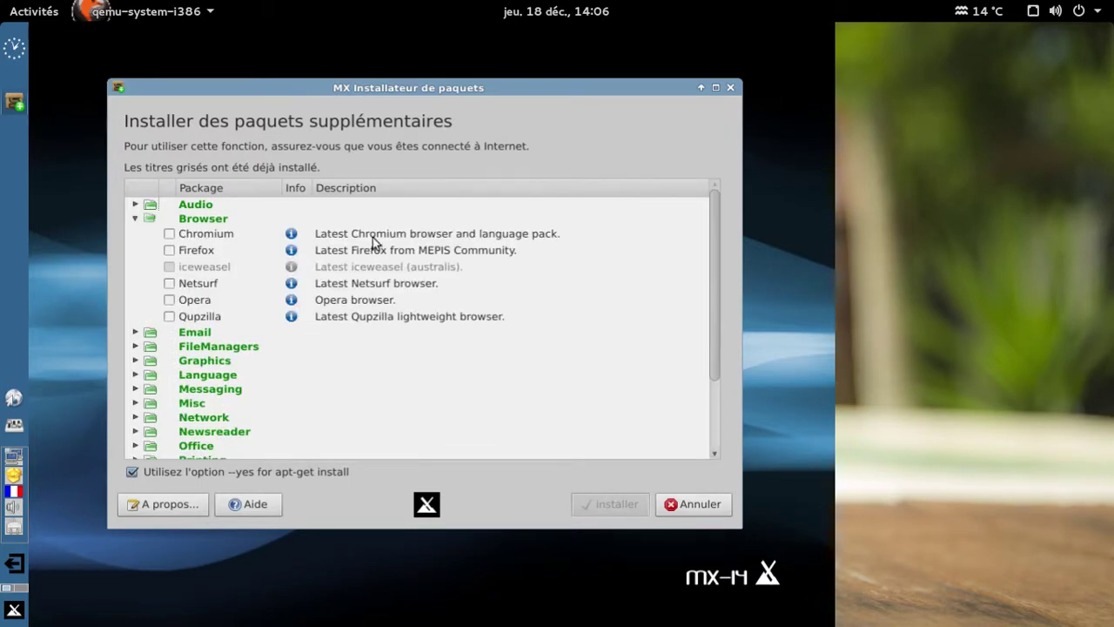
{"action": "left_click", "coordinate": [136, 218]}
{"action": "left_click", "coordinate": [136, 232]}
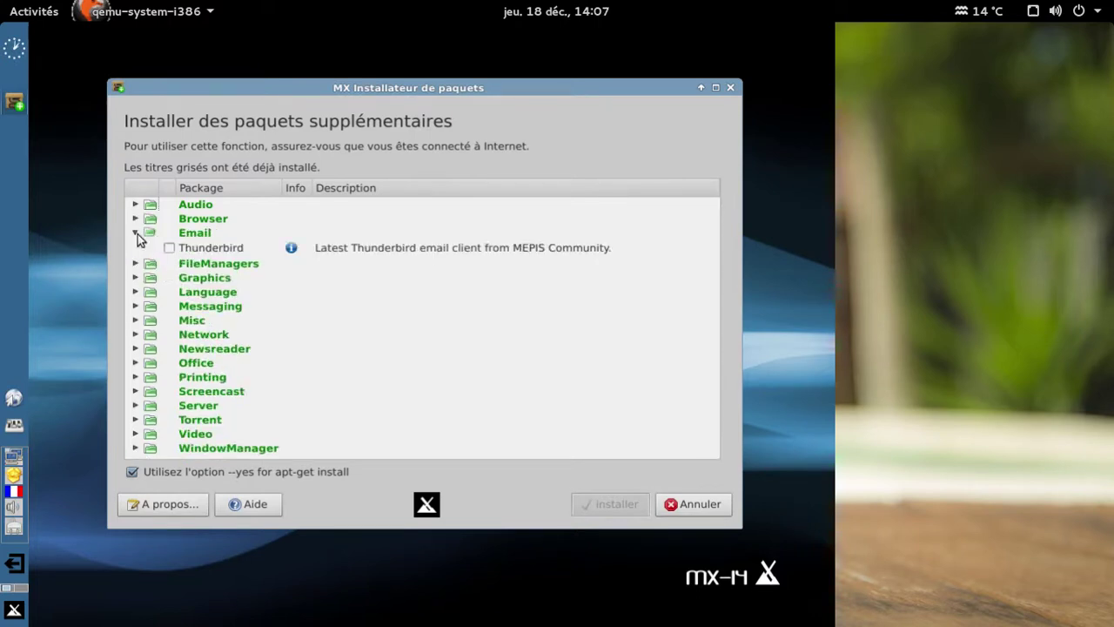
{"action": "left_click", "coordinate": [135, 263]}
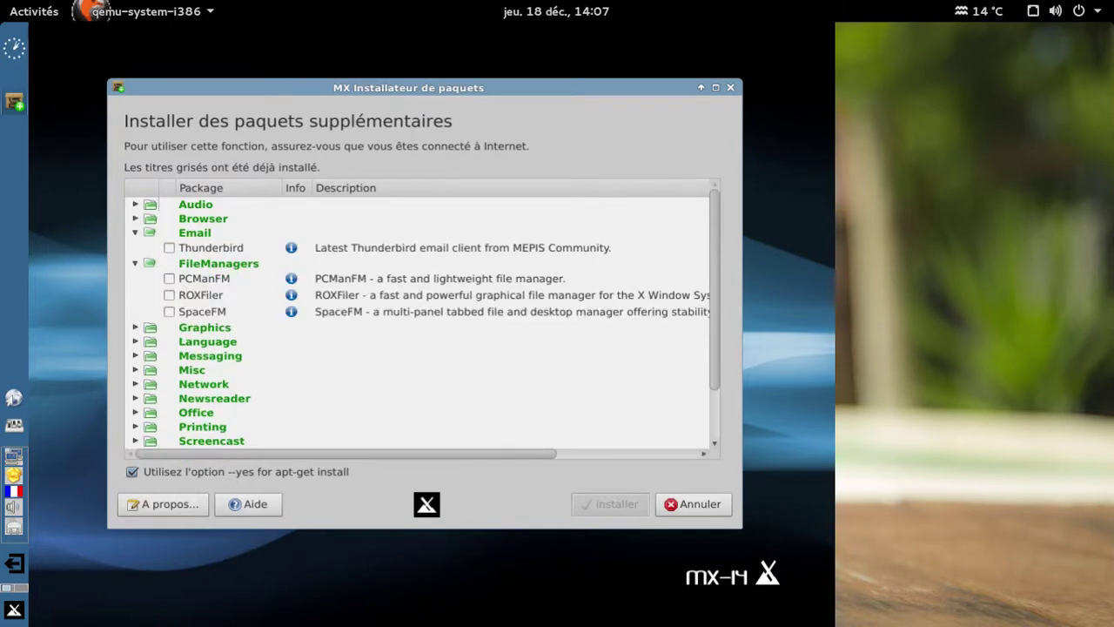
{"action": "left_click", "coordinate": [136, 234]}
{"action": "left_click", "coordinate": [135, 247]}
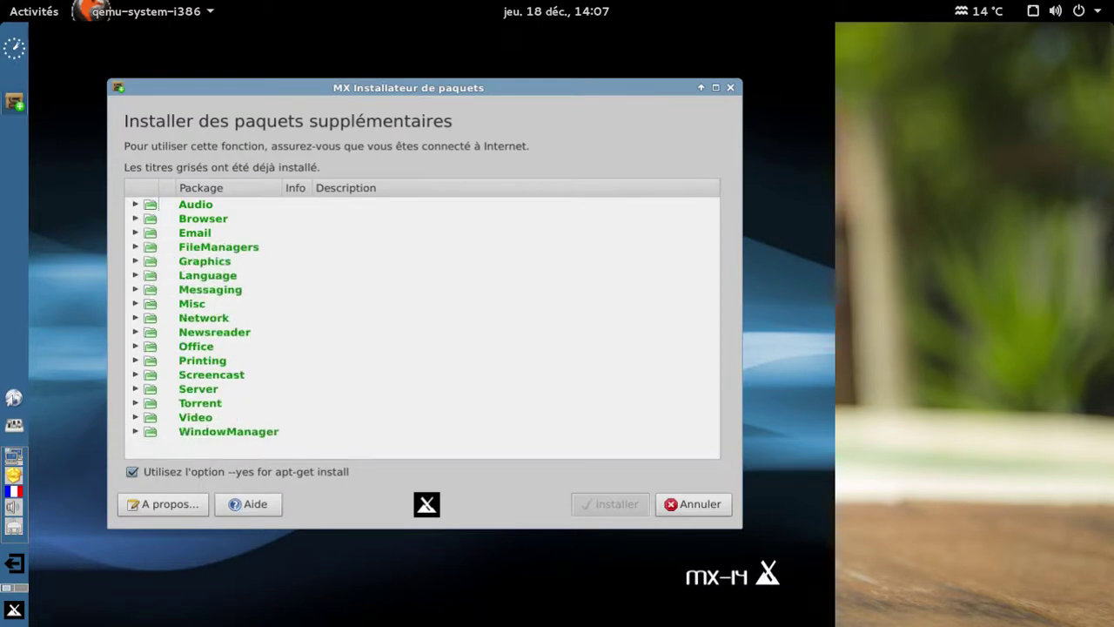
{"action": "left_click", "coordinate": [136, 261]}
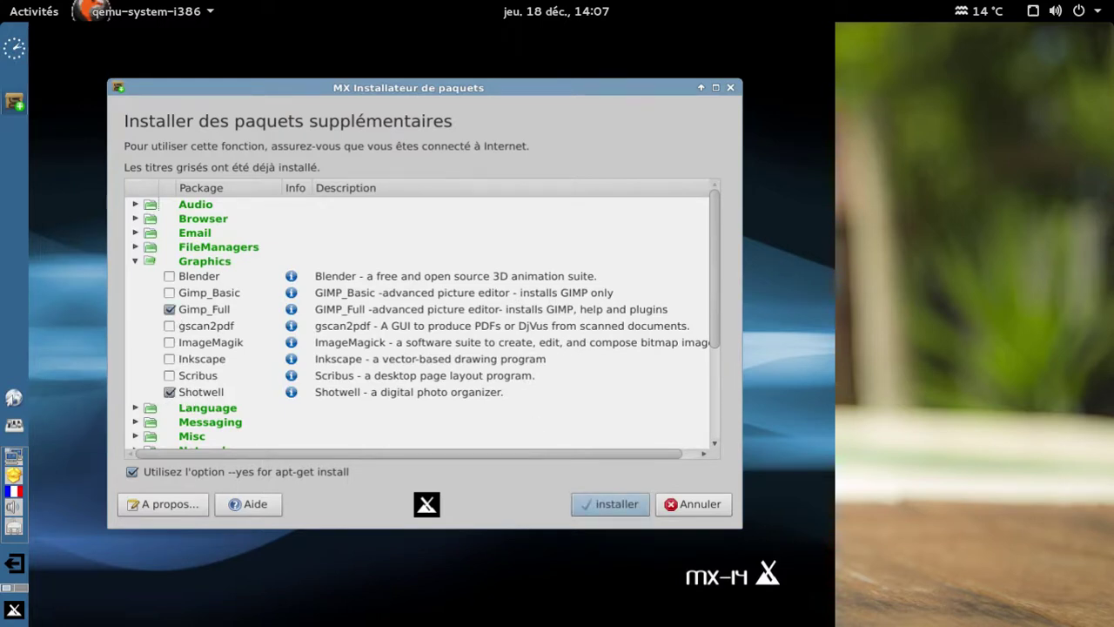
Install the marked Gimp_Full and Shotwell packages, quit the installer, and dismiss the permissions notice
{"action": "left_click", "coordinate": [582, 505]}
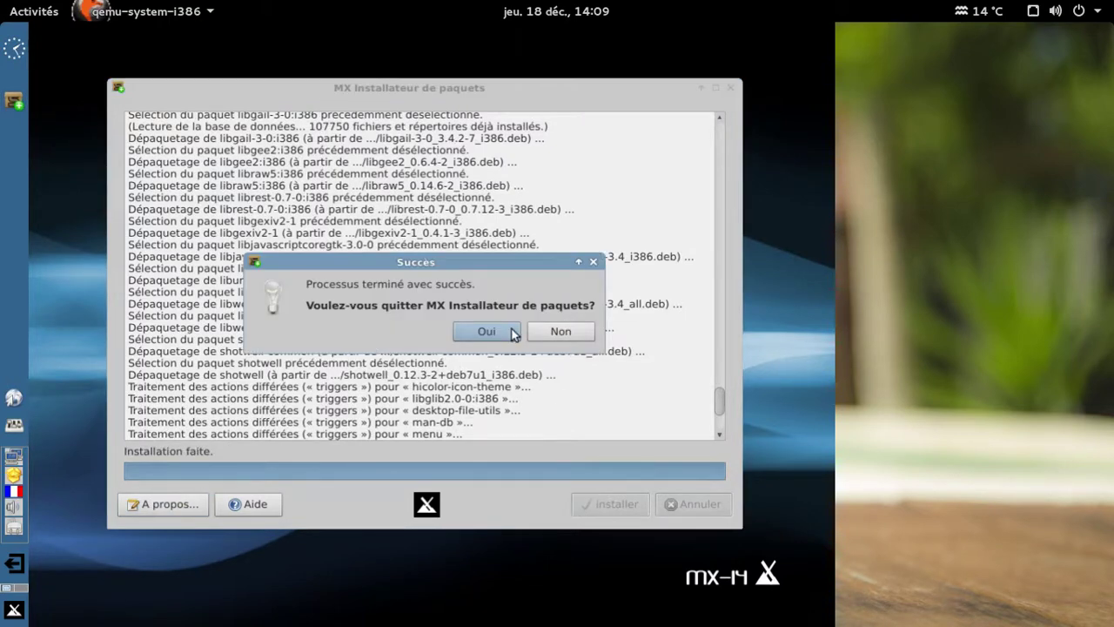
{"action": "left_click", "coordinate": [487, 332]}
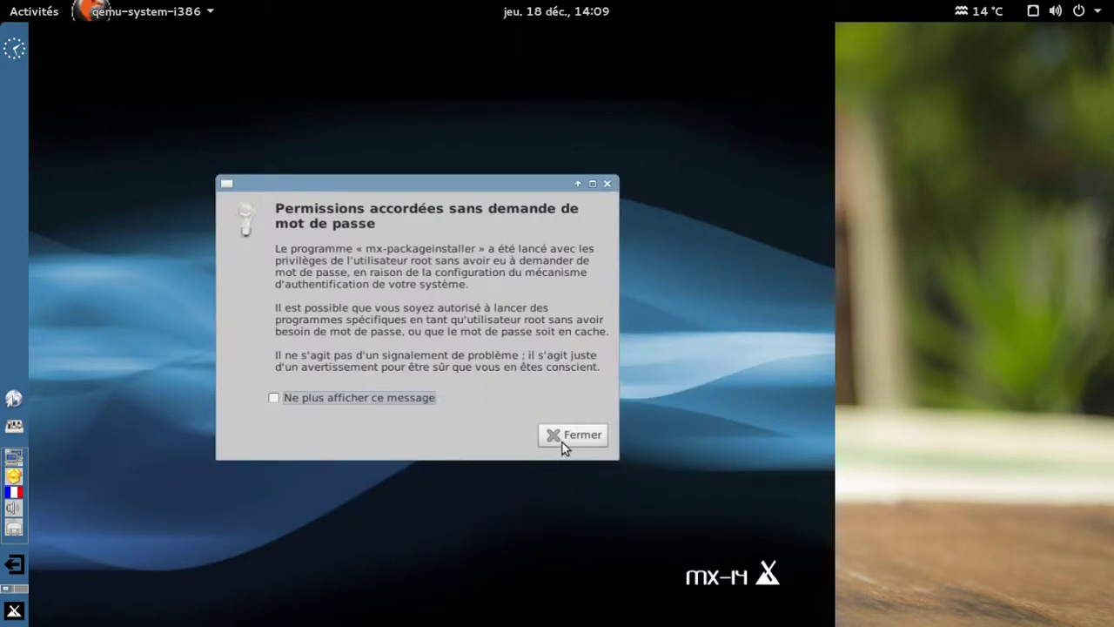
{"action": "left_click", "coordinate": [563, 442]}
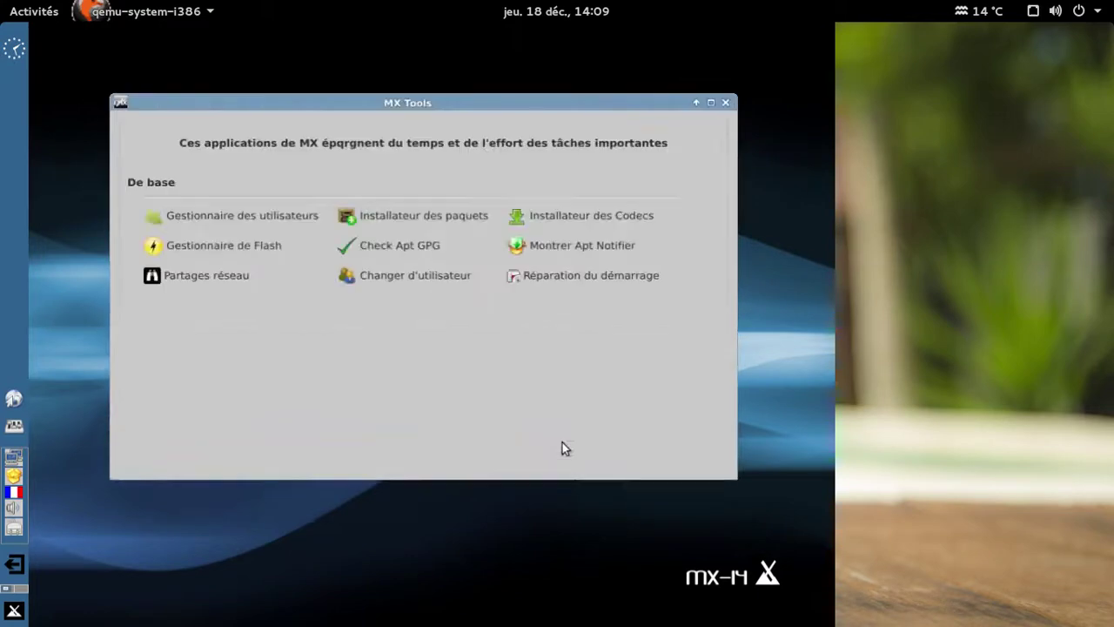
Reopen the MX package installer and check what the gnome_ultra and mate WindowManager packages install
{"action": "left_click", "coordinate": [431, 219]}
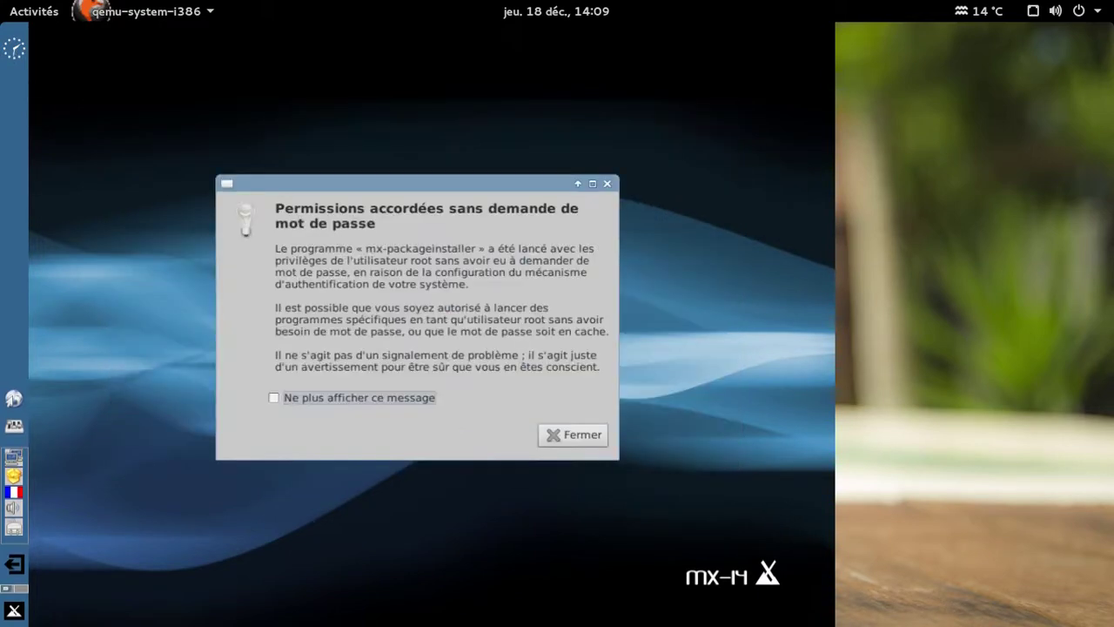
{"action": "left_click", "coordinate": [573, 434]}
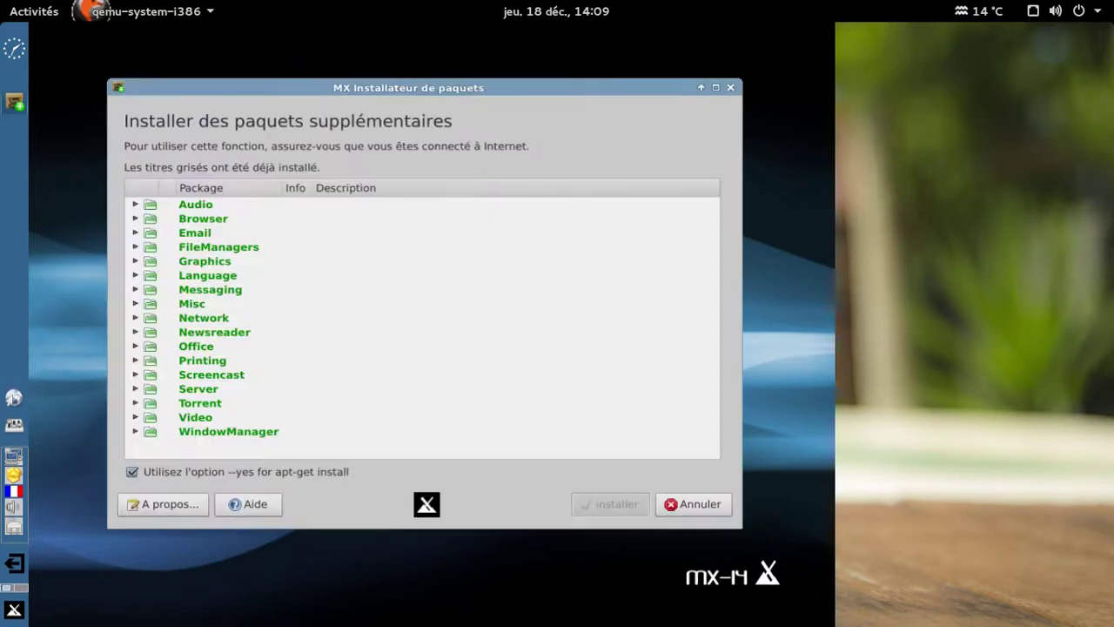
{"action": "left_click", "coordinate": [145, 431]}
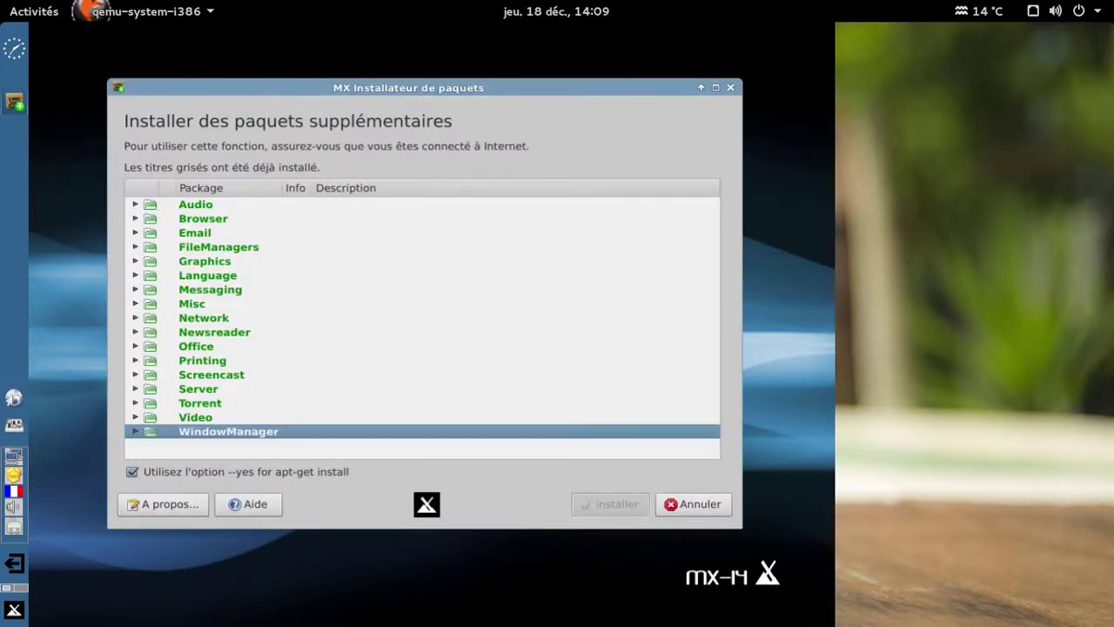
{"action": "left_click", "coordinate": [137, 431]}
{"action": "scroll", "coordinate": [364, 364], "scroll_direction": "down", "scroll_amount": 2}
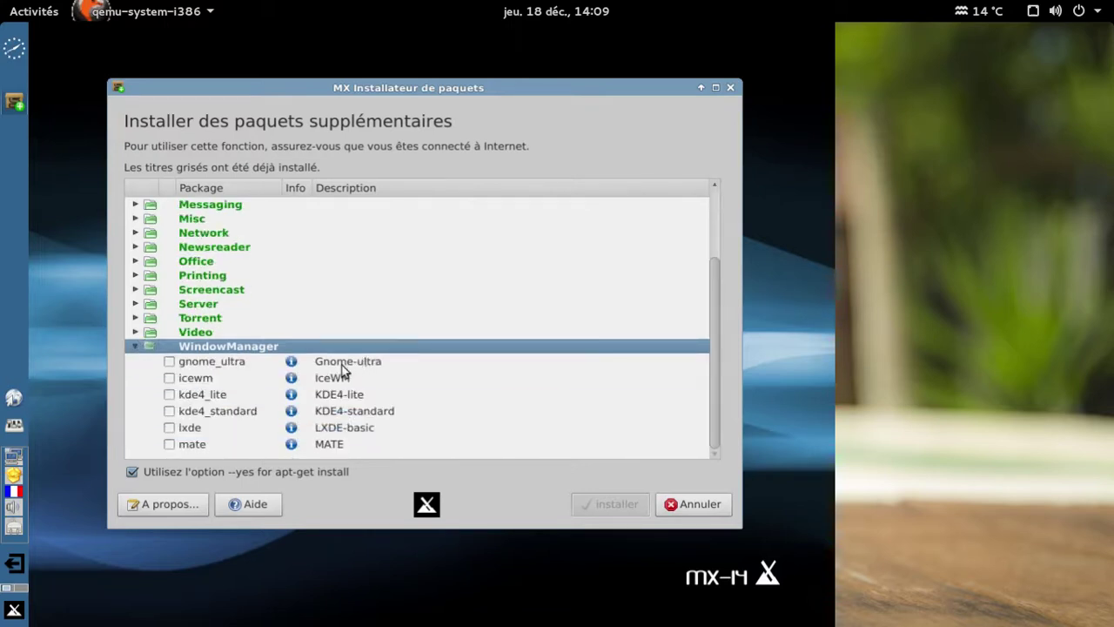
{"action": "left_click", "coordinate": [292, 362]}
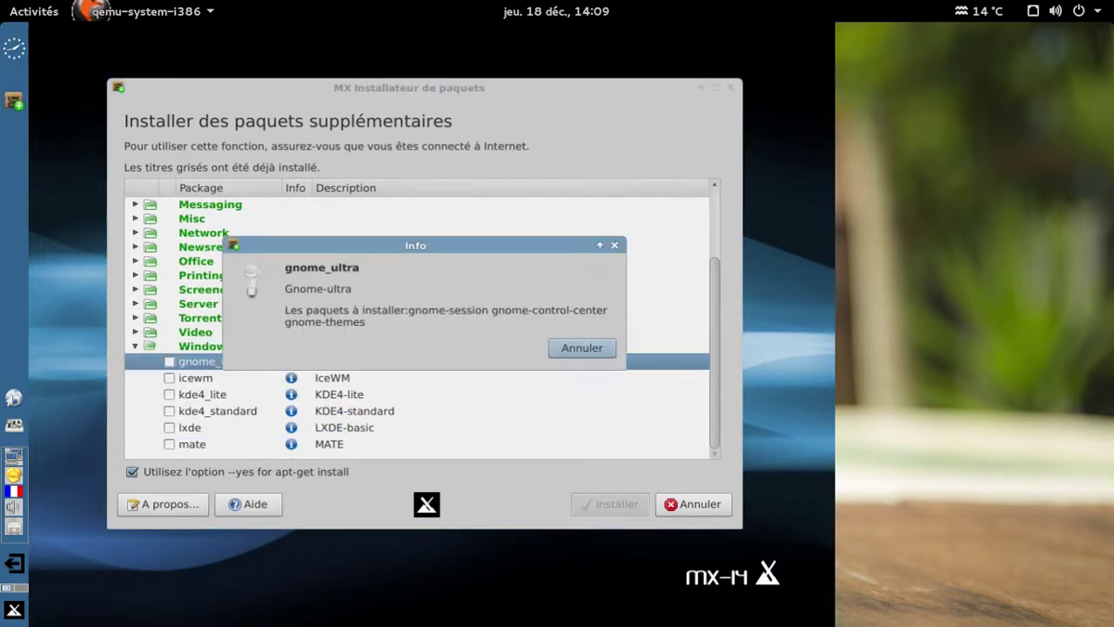
{"action": "left_click", "coordinate": [595, 348]}
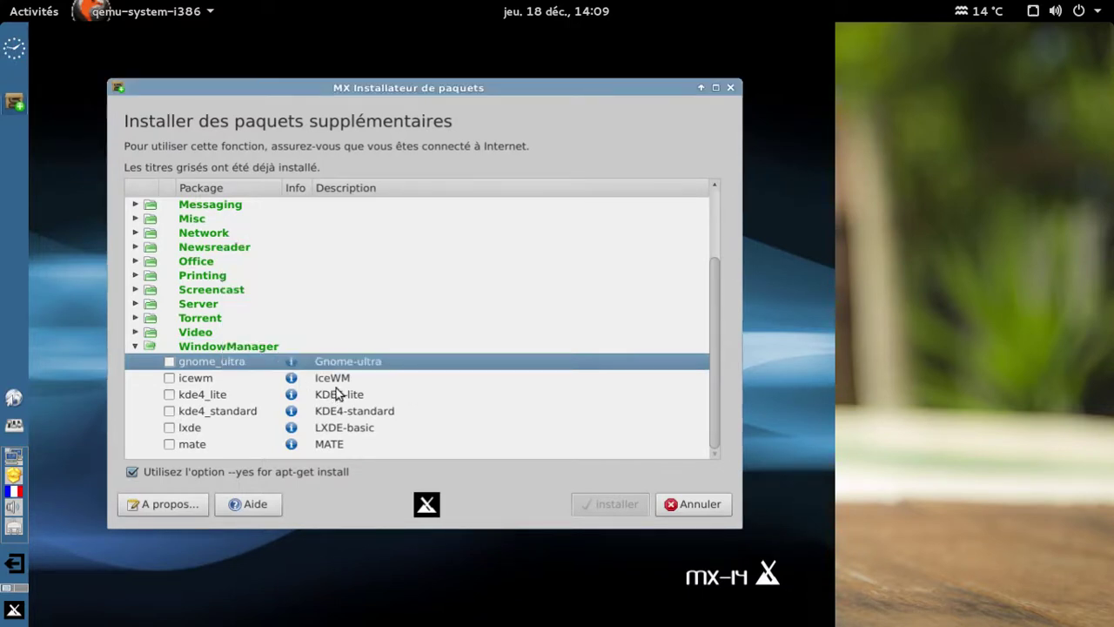
{"action": "left_click", "coordinate": [356, 445]}
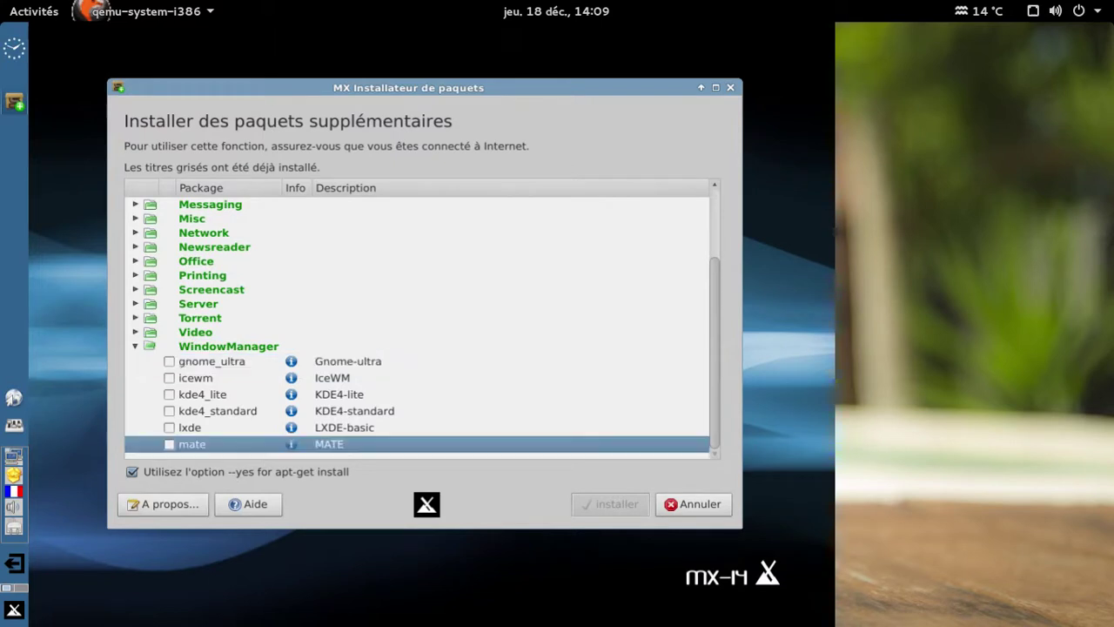
{"action": "left_click", "coordinate": [292, 445]}
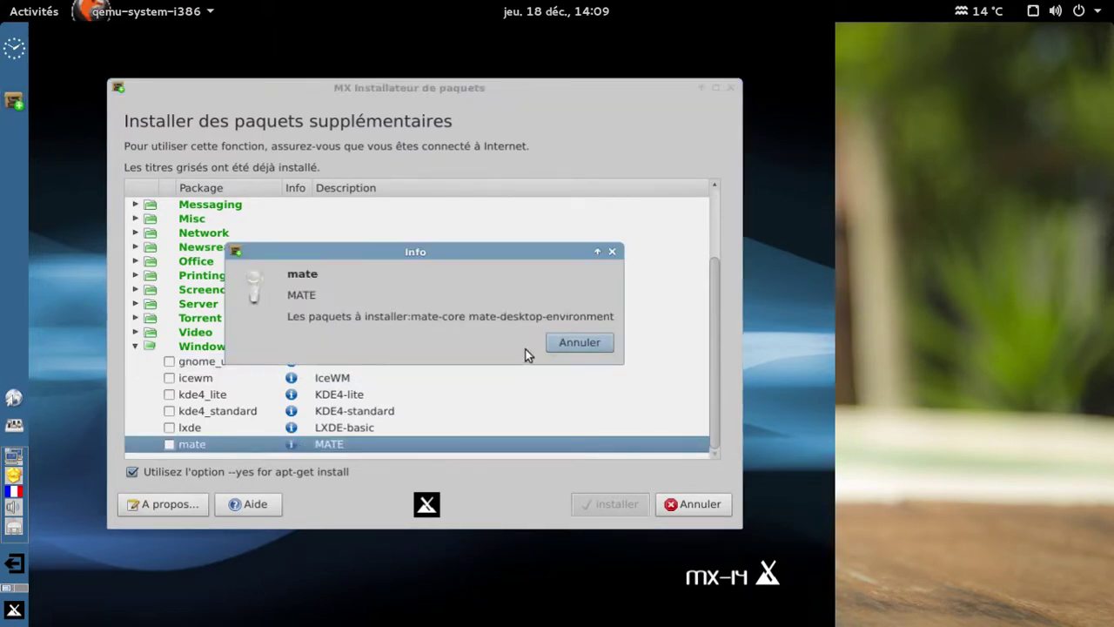
{"action": "left_click", "coordinate": [561, 344]}
{"action": "left_click", "coordinate": [136, 348]}
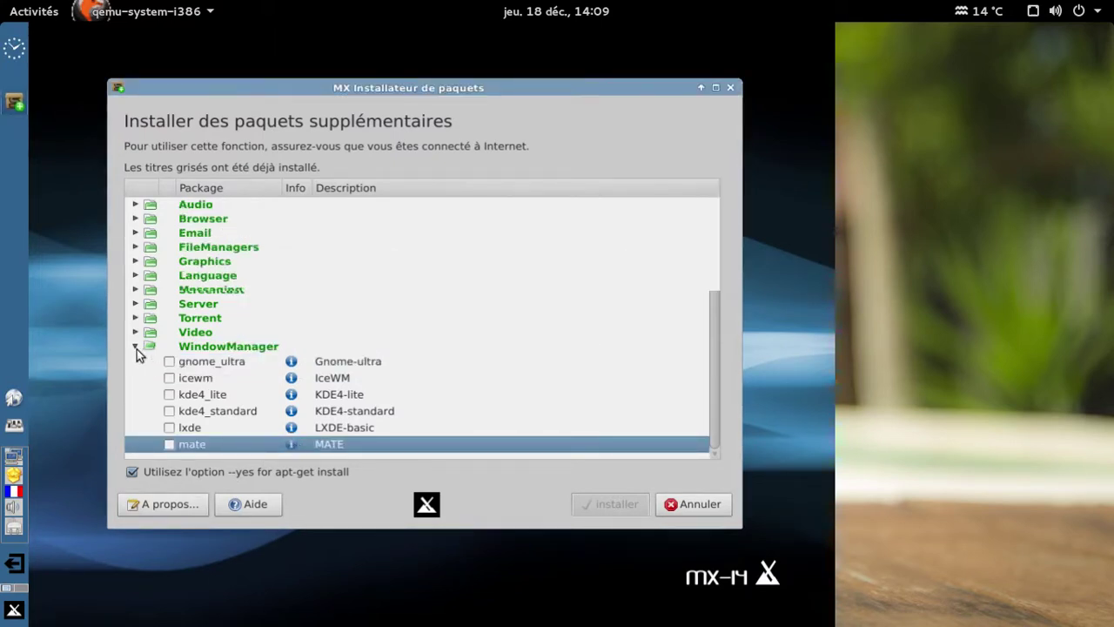
Expand and collapse the Torrent, Printing and Office package categories
{"action": "left_click", "coordinate": [135, 403]}
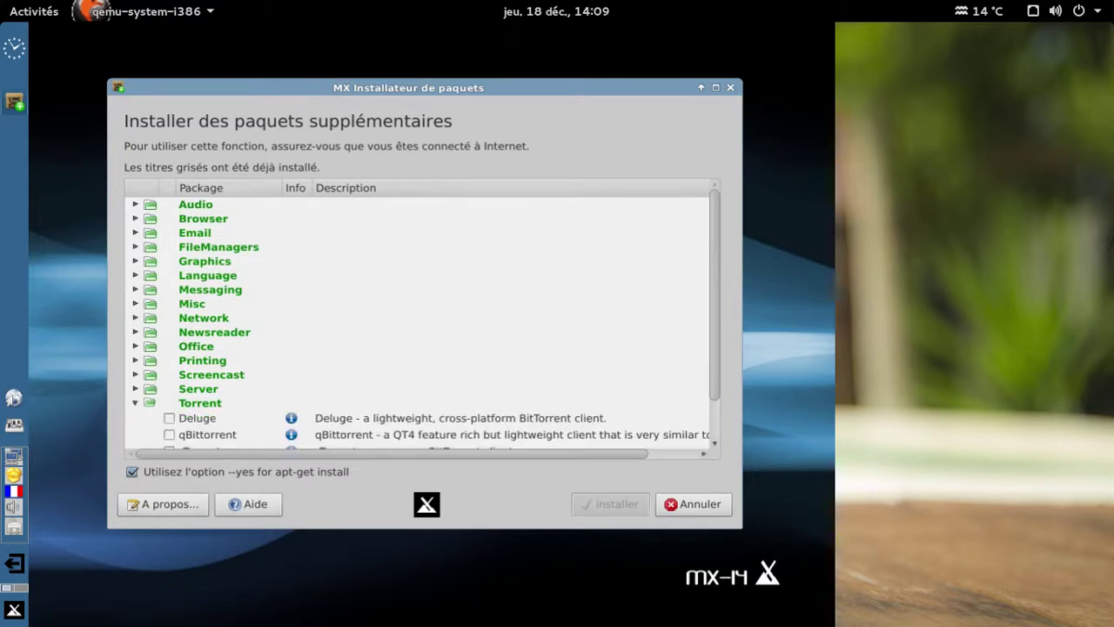
{"action": "scroll", "coordinate": [409, 340], "scroll_direction": "down", "scroll_amount": 1}
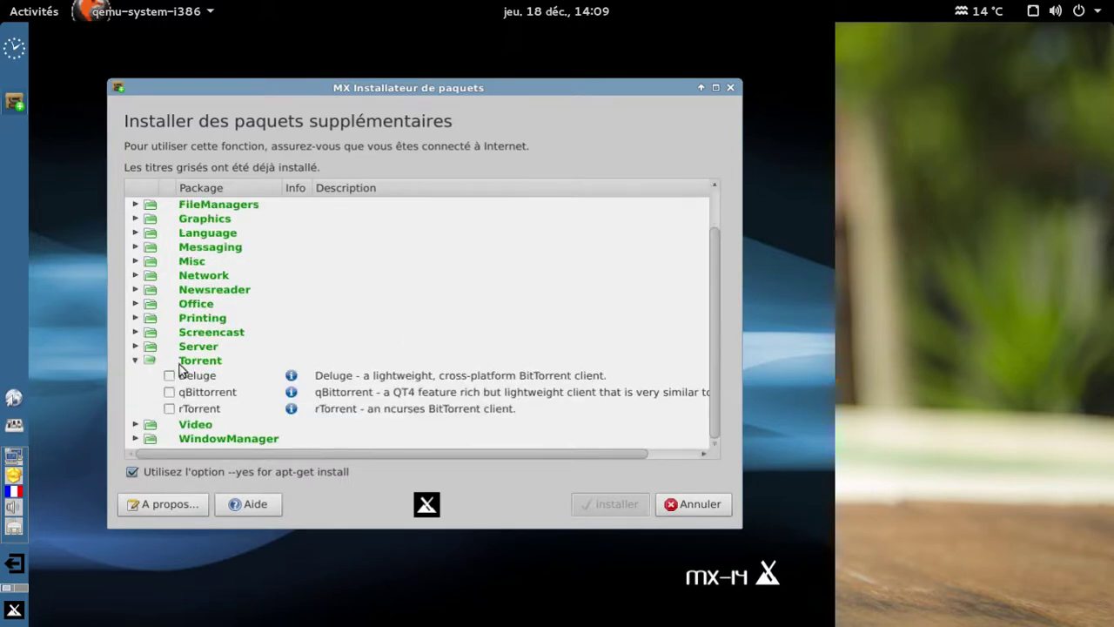
{"action": "left_click", "coordinate": [135, 360]}
{"action": "left_click", "coordinate": [136, 361]}
{"action": "left_click", "coordinate": [136, 361]}
{"action": "left_click", "coordinate": [135, 345]}
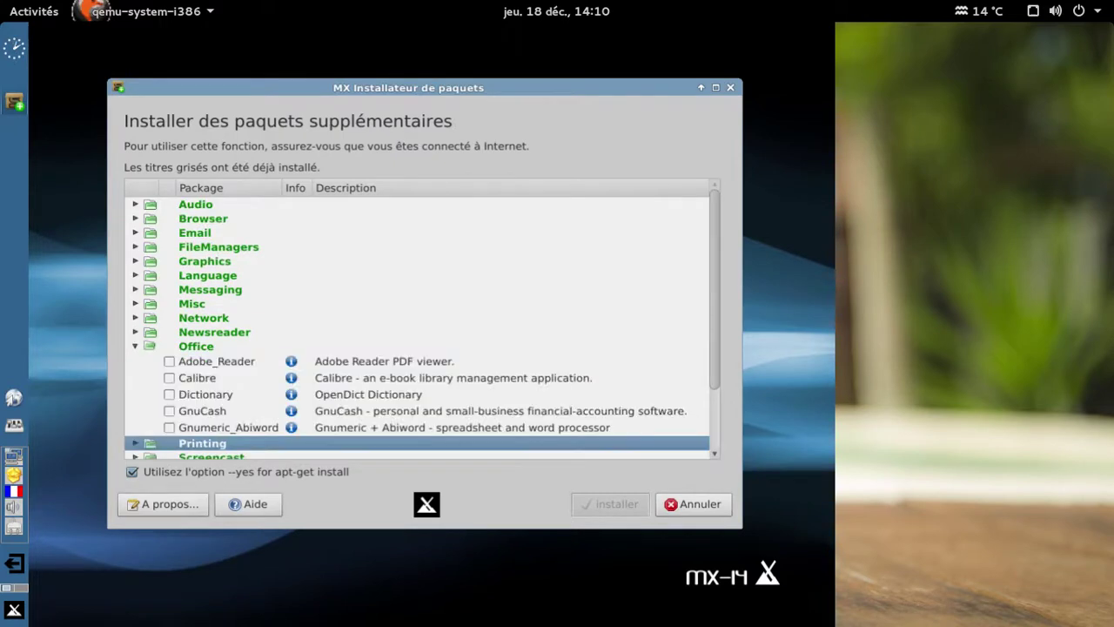
{"action": "left_click", "coordinate": [136, 346]}
Browse the Newsreader, Network, Misc and Messaging categories, then close the installer
{"action": "left_click", "coordinate": [142, 334]}
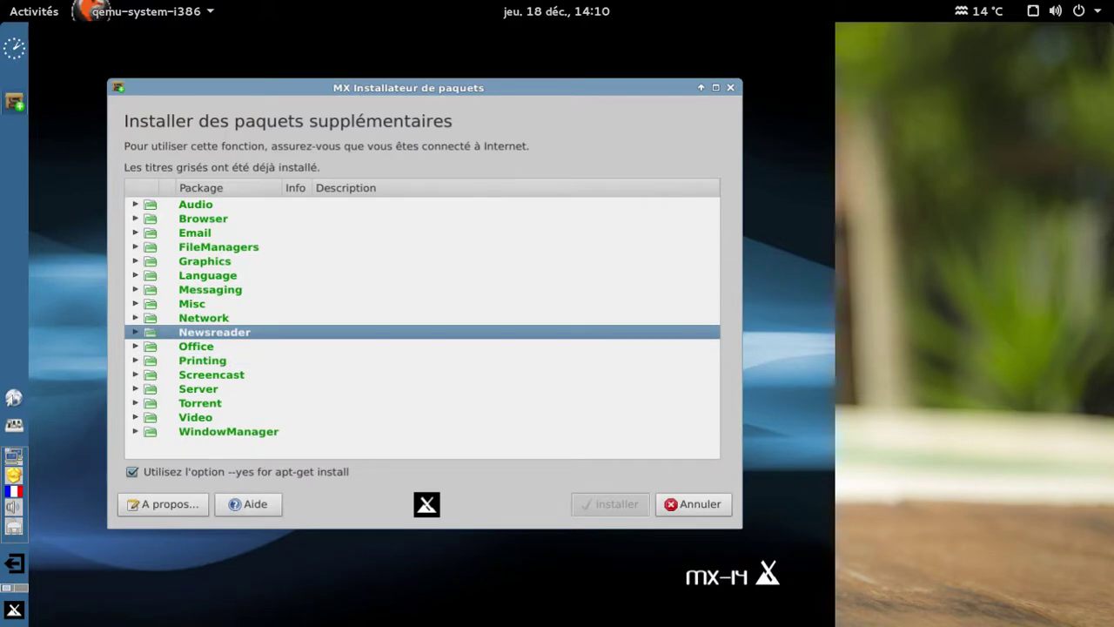
{"action": "left_click", "coordinate": [135, 333]}
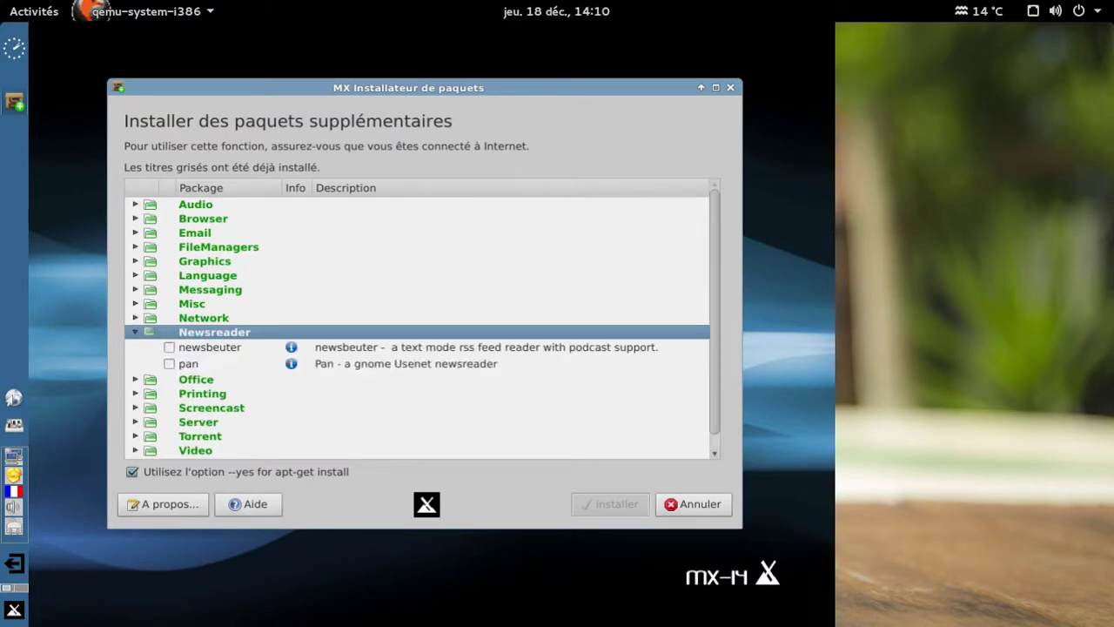
{"action": "left_click", "coordinate": [135, 331]}
{"action": "left_click", "coordinate": [135, 318]}
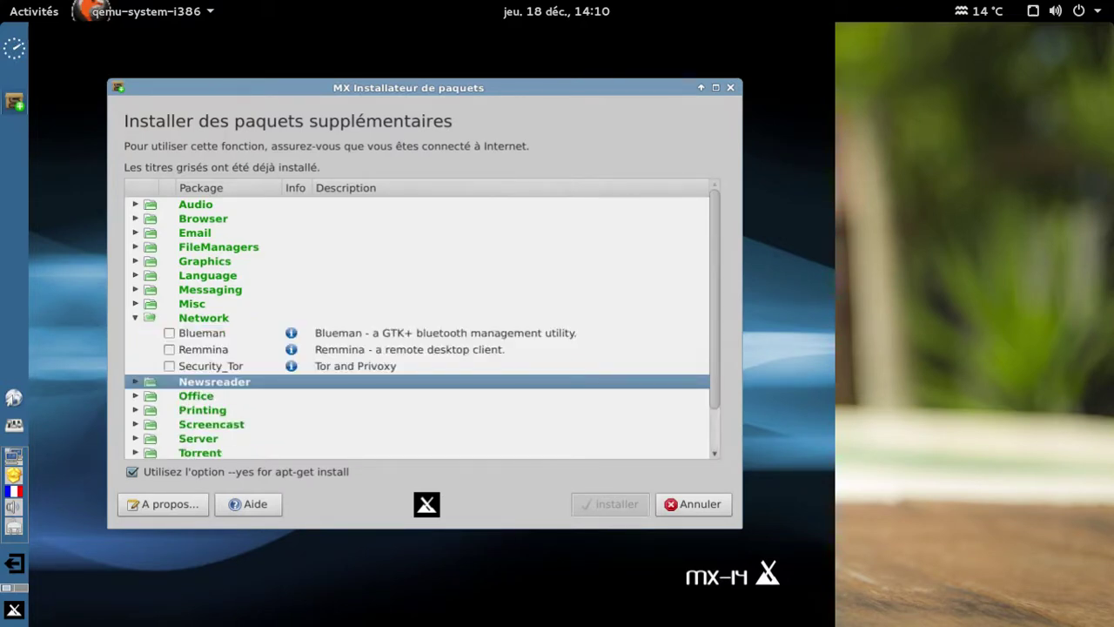
{"action": "left_click", "coordinate": [135, 318]}
{"action": "left_click", "coordinate": [134, 304]}
{"action": "left_click", "coordinate": [135, 304]}
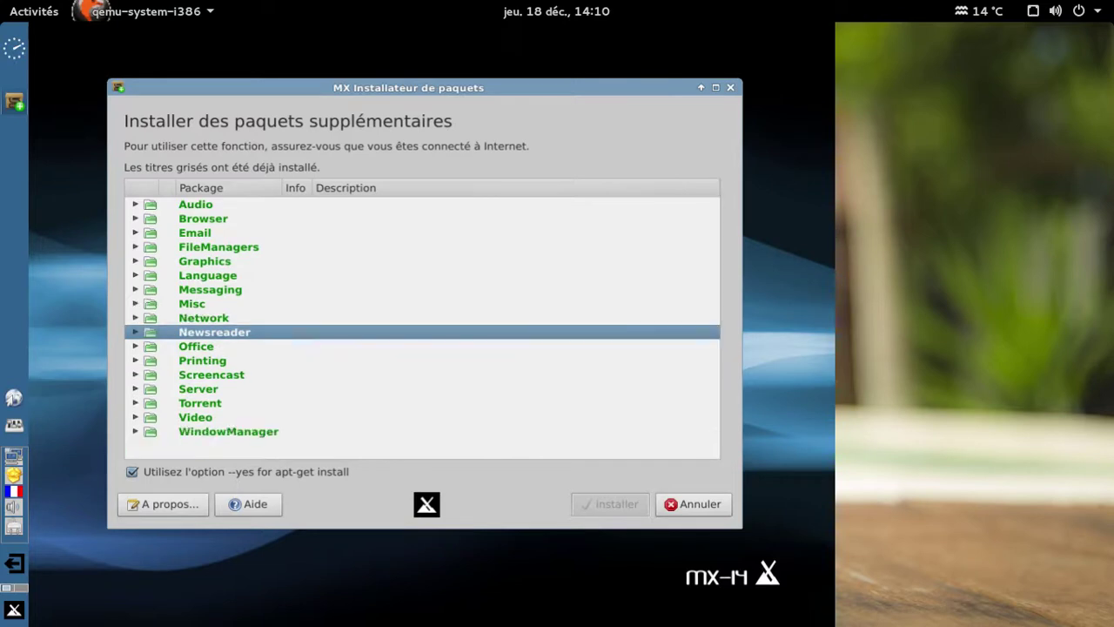
{"action": "left_click", "coordinate": [135, 304]}
{"action": "left_click", "coordinate": [135, 303]}
{"action": "left_click", "coordinate": [134, 290]}
{"action": "left_click", "coordinate": [135, 290]}
{"action": "left_click", "coordinate": [730, 88]}
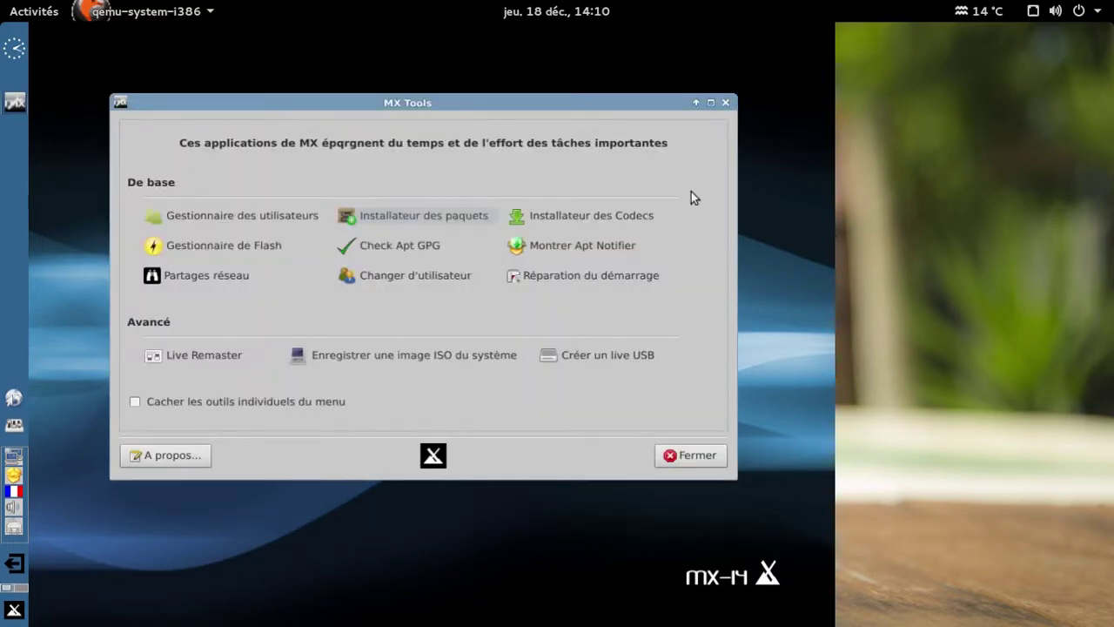
Close MX Tools, launch Synaptic and search for 'gstreamer-plugins'
{"action": "left_click", "coordinate": [727, 103]}
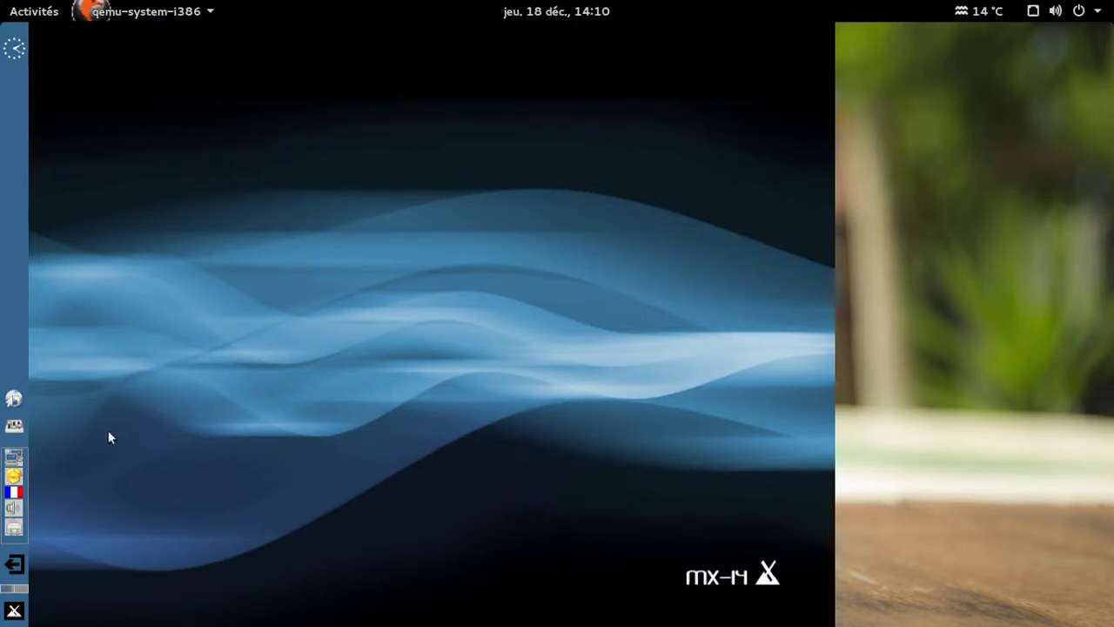
{"action": "left_click", "coordinate": [14, 475]}
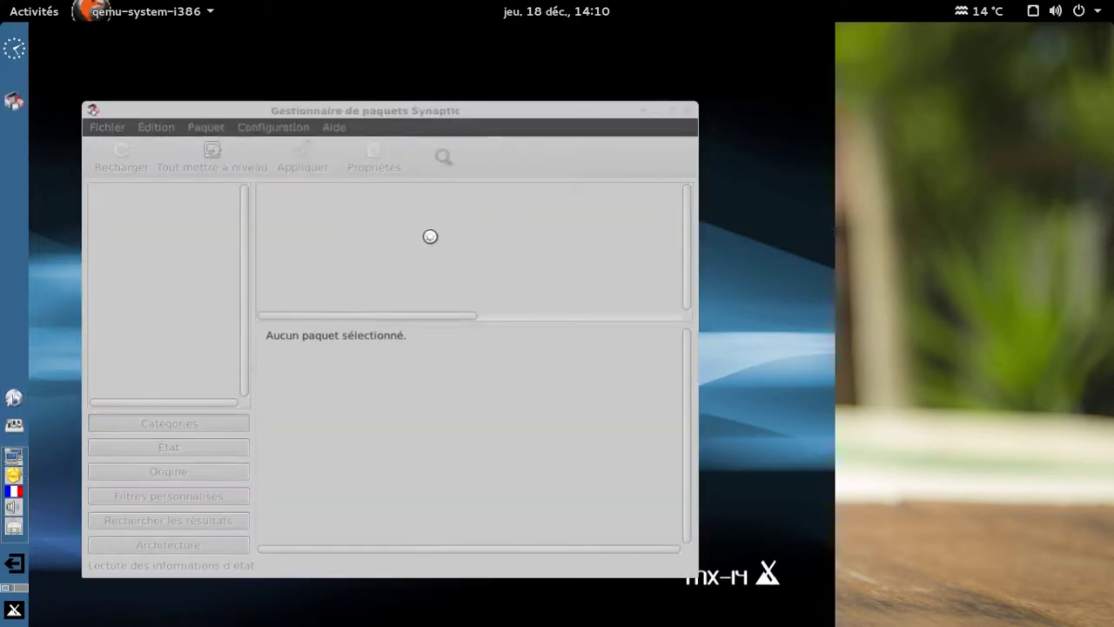
{"action": "left_click", "coordinate": [443, 157]}
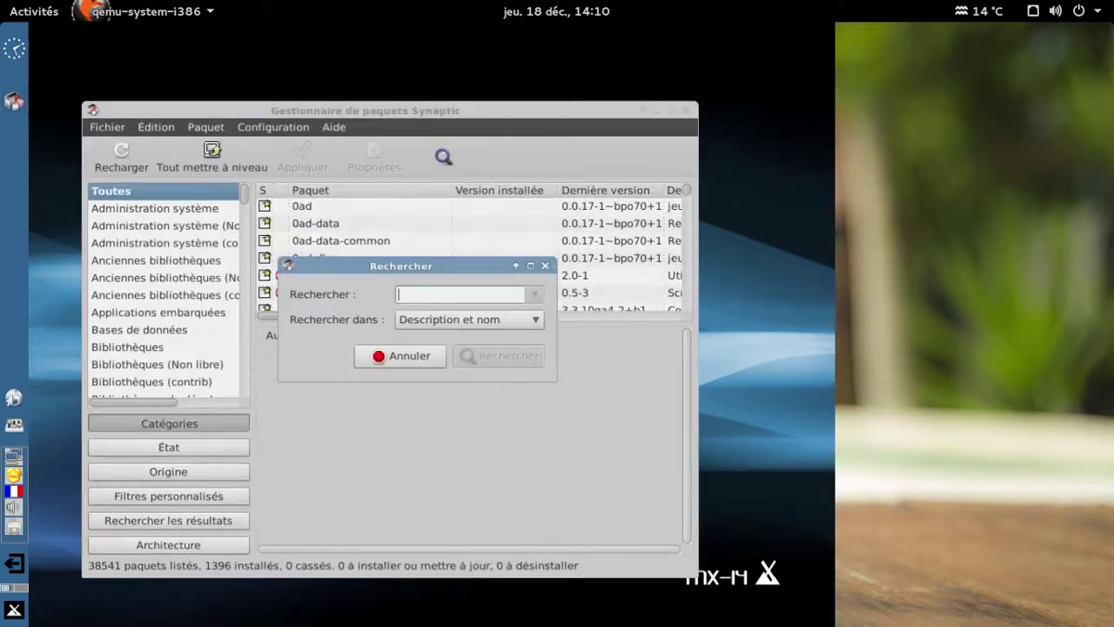
{"action": "type", "text": "g"}
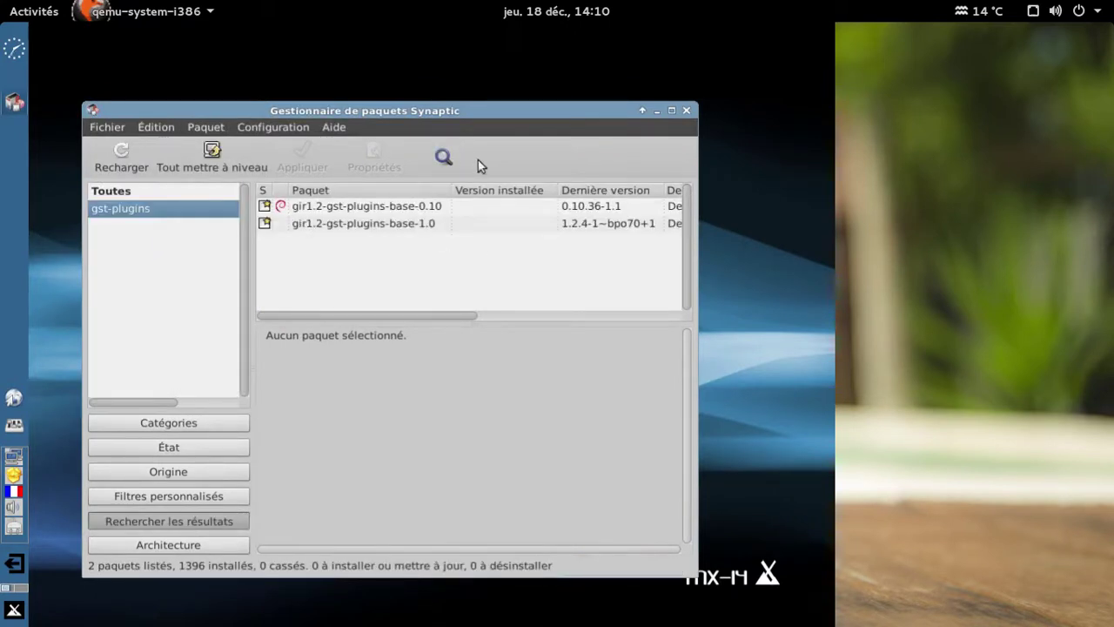
{"action": "left_click", "coordinate": [444, 158]}
{"action": "left_click", "coordinate": [432, 332]}
{"action": "type", "text": "reamer-plugins"}
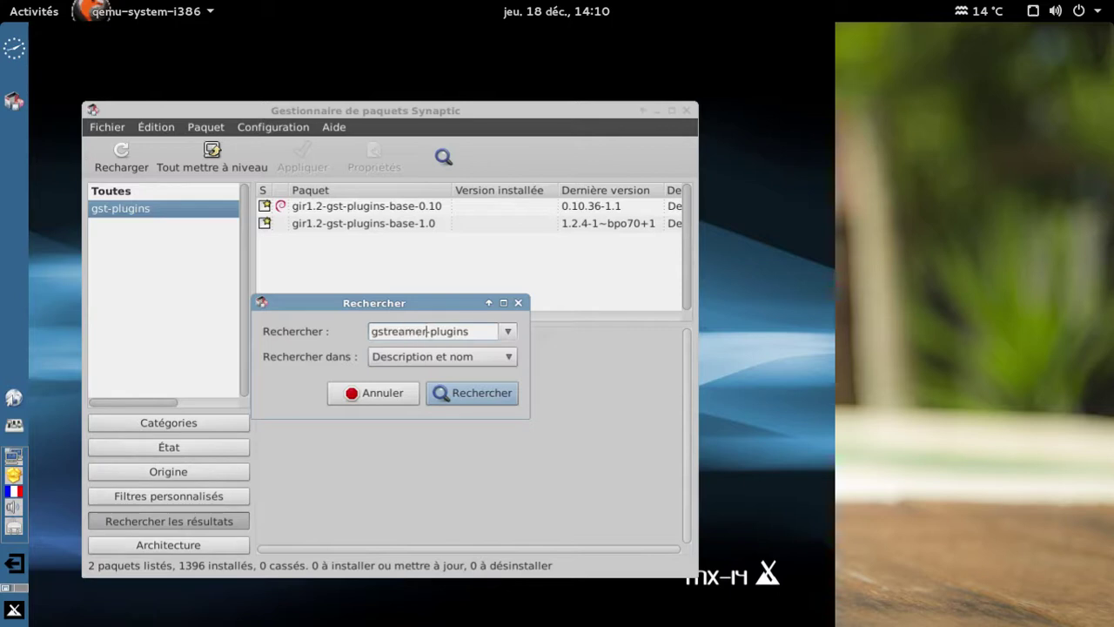
{"action": "key", "text": "Return"}
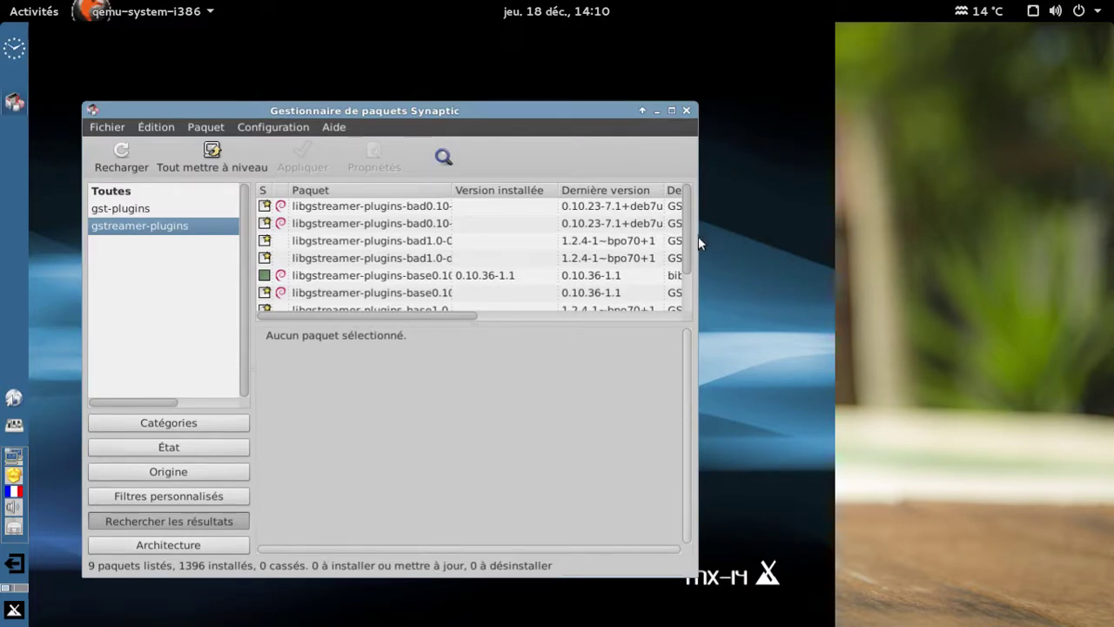
Widen the Synaptic window and the Paquet column so full package names show
{"action": "left_click_drag", "start_coordinate": [703, 468], "coordinate": [740, 467]}
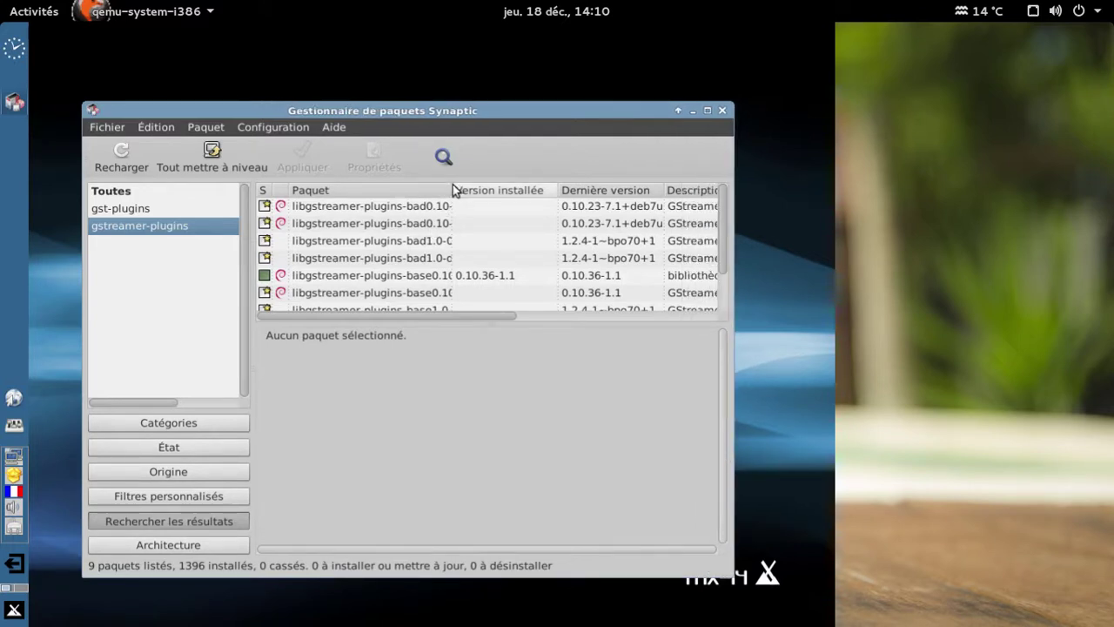
{"action": "left_click_drag", "start_coordinate": [453, 184], "coordinate": [508, 186]}
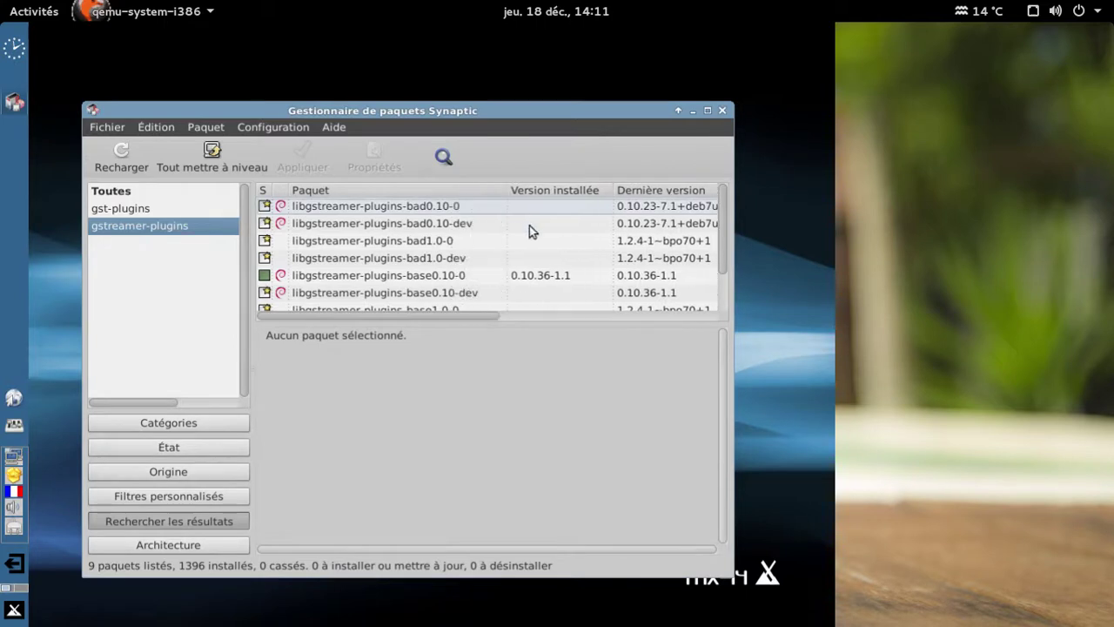
{"action": "scroll", "coordinate": [529, 225], "scroll_direction": "down", "scroll_amount": 1}
{"action": "scroll", "coordinate": [529, 225], "scroll_direction": "up", "scroll_amount": 1}
Broaden the search to 'gstreamer-plugin' and scroll through the results
{"action": "left_click", "coordinate": [443, 156]}
{"action": "key", "text": "End"}
{"action": "key", "text": "BackSpace"}
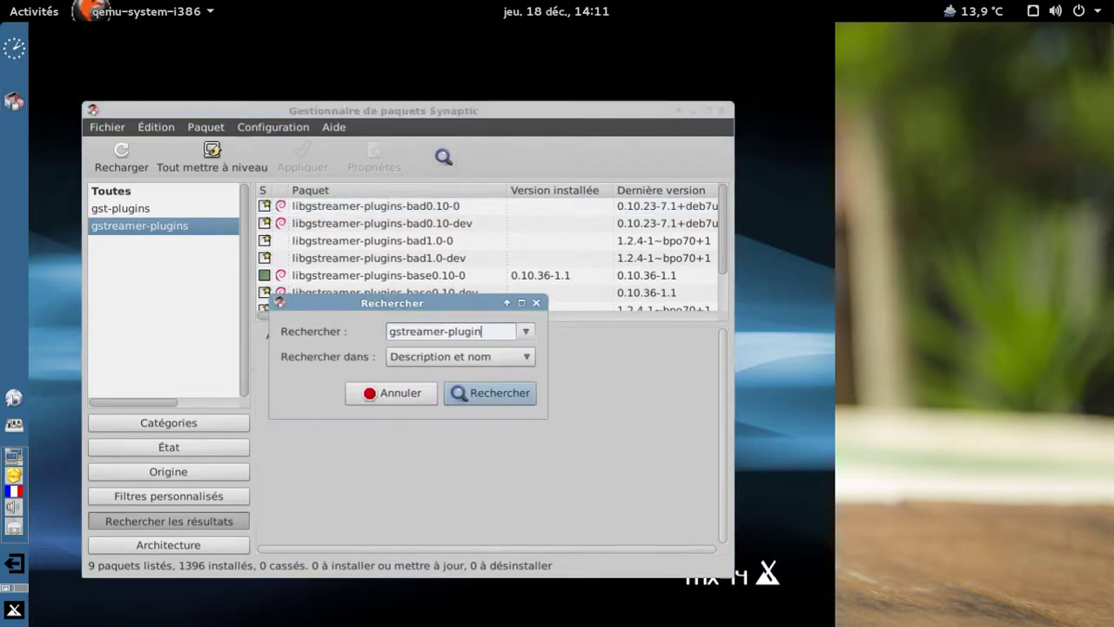
{"action": "key", "text": "Return"}
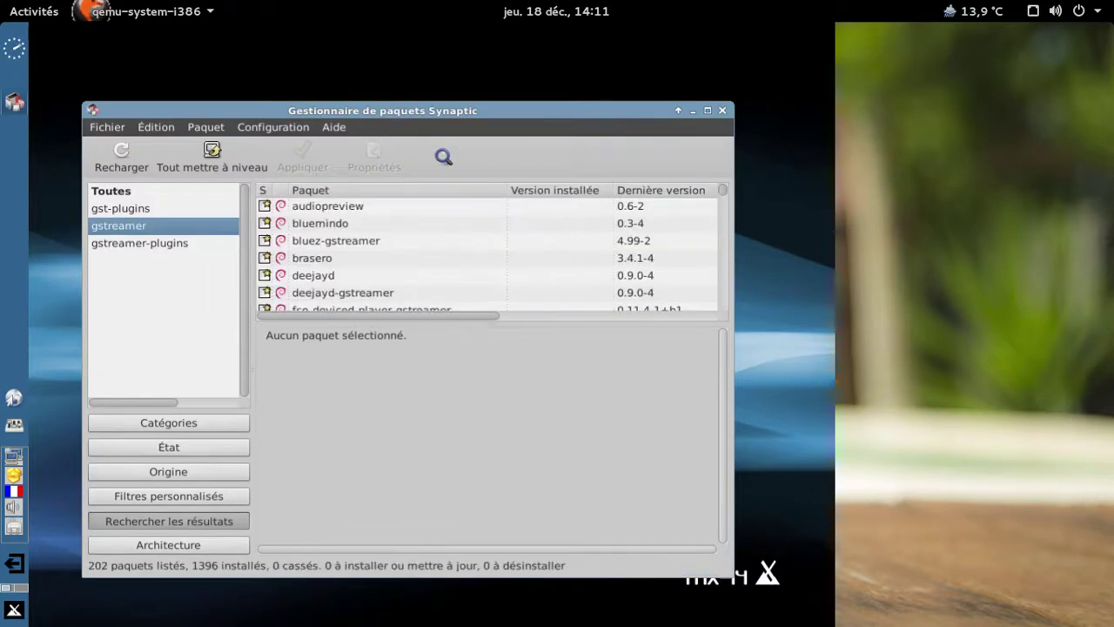
{"action": "scroll", "coordinate": [557, 244], "scroll_direction": "down", "scroll_amount": 5}
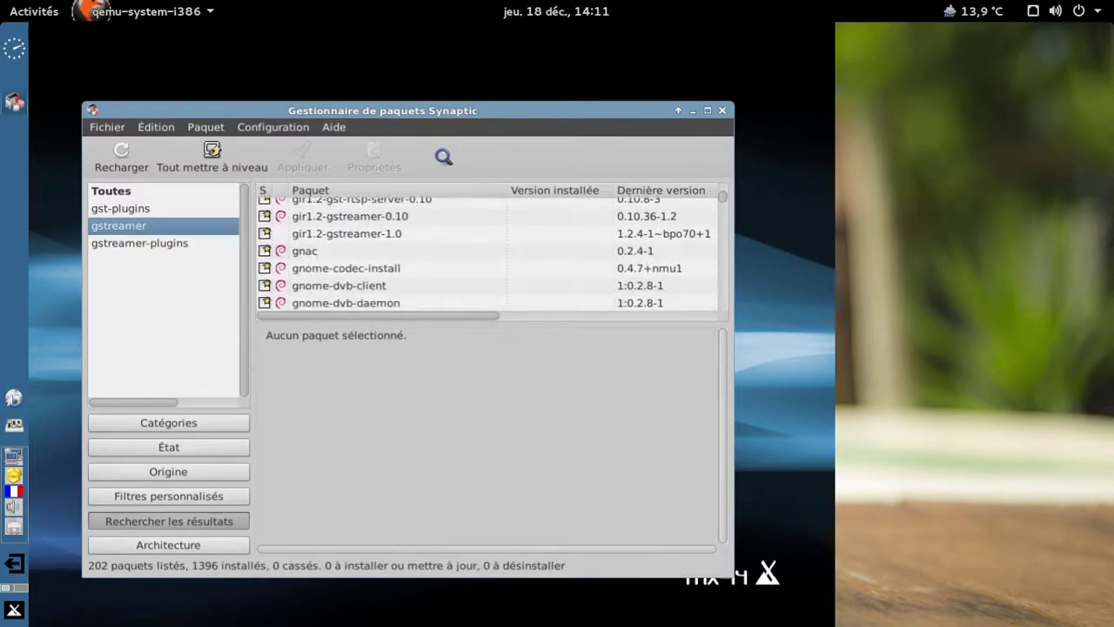
{"action": "scroll", "coordinate": [488, 253], "scroll_direction": "down", "scroll_amount": 1}
{"action": "scroll", "coordinate": [488, 253], "scroll_direction": "down", "scroll_amount": 10}
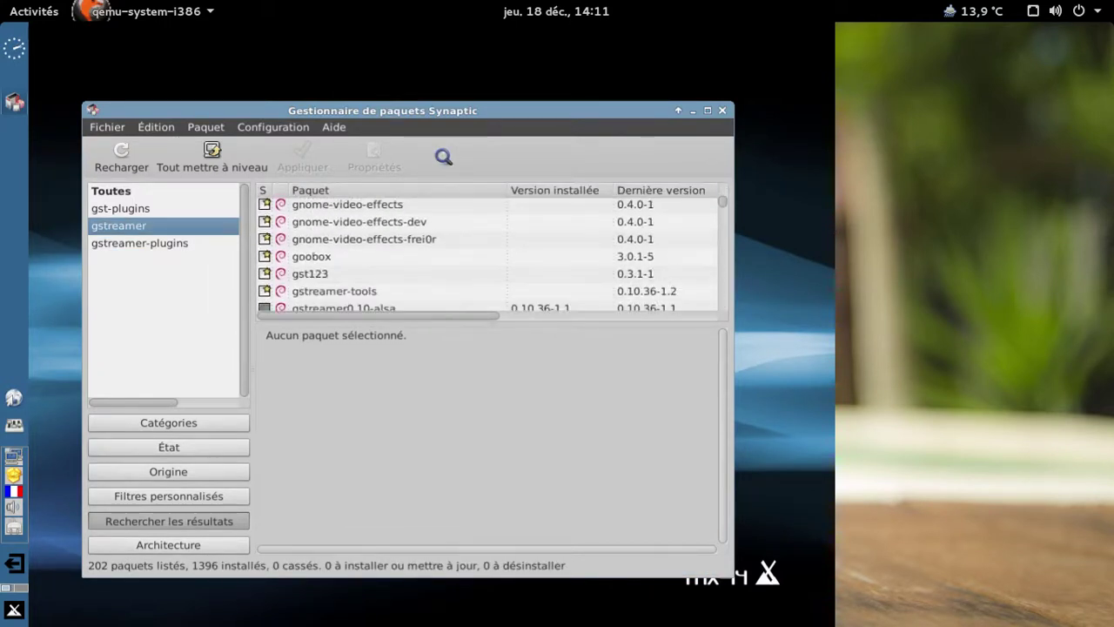
{"action": "scroll", "coordinate": [488, 253], "scroll_direction": "down", "scroll_amount": 10}
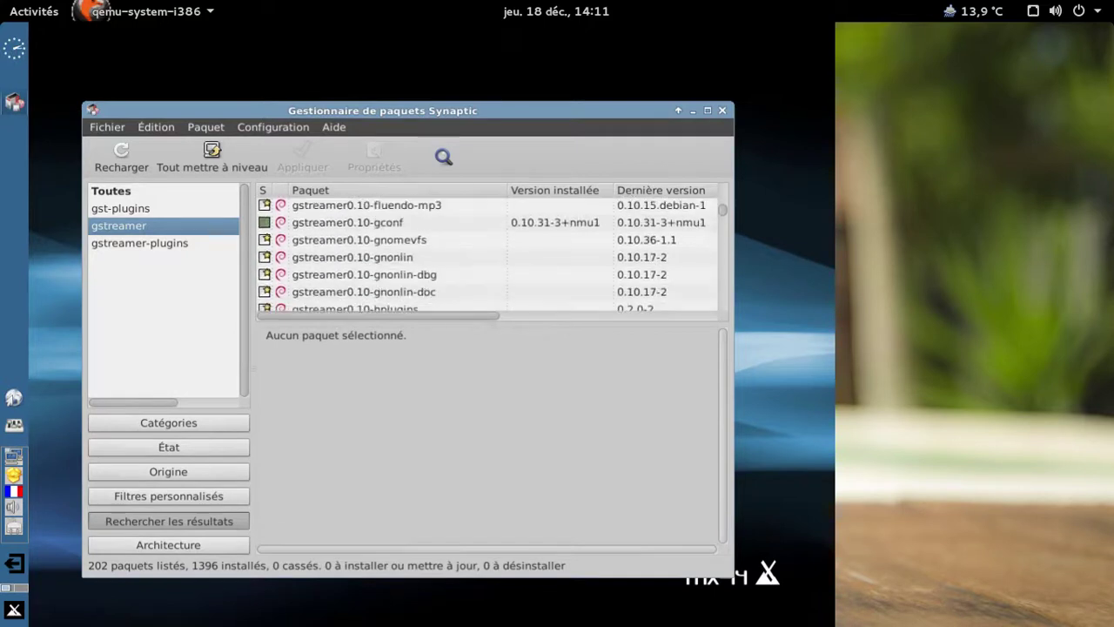
{"action": "scroll", "coordinate": [487, 252], "scroll_direction": "down", "scroll_amount": 4}
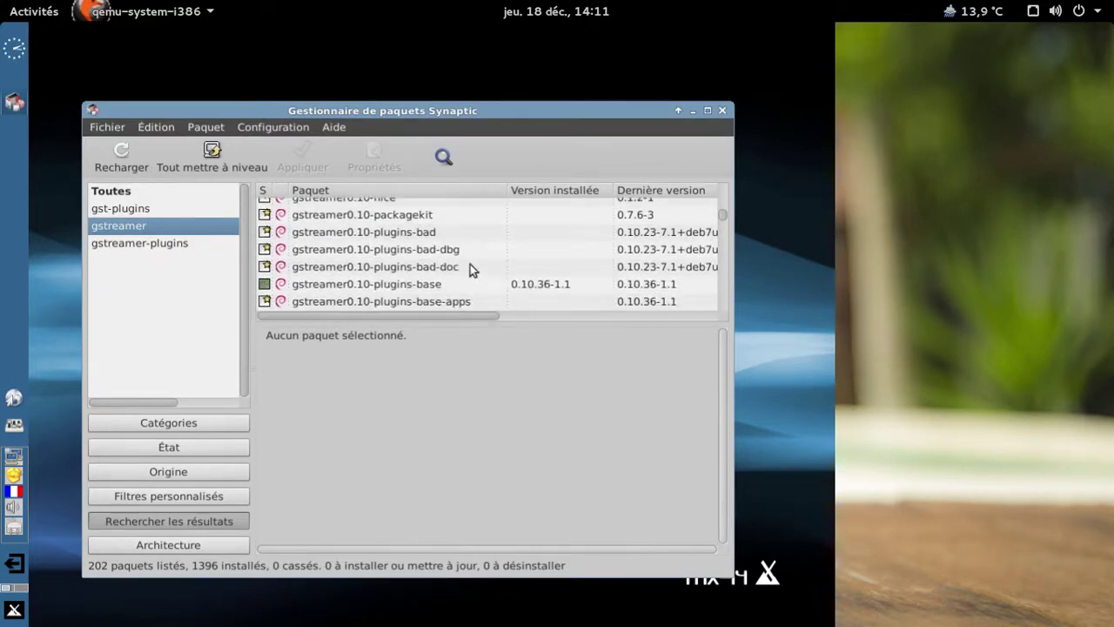
Mark gstreamer0.10-plugins-bad with its required packages and apply the 19-package install
{"action": "left_click", "coordinate": [409, 233]}
{"action": "right_click", "coordinate": [409, 233]}
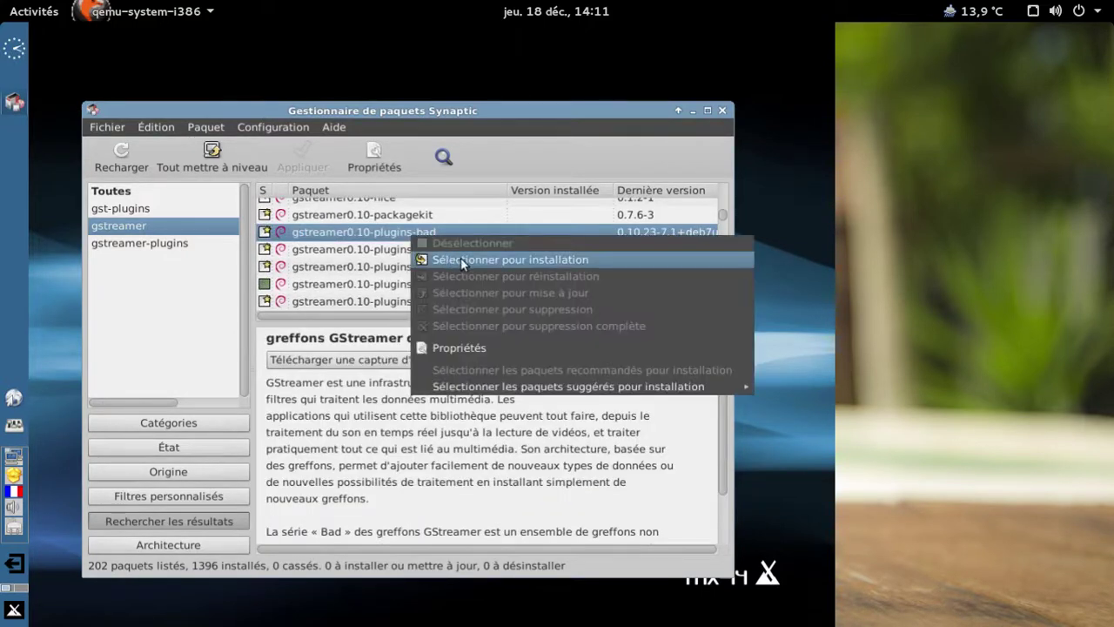
{"action": "left_click", "coordinate": [460, 259]}
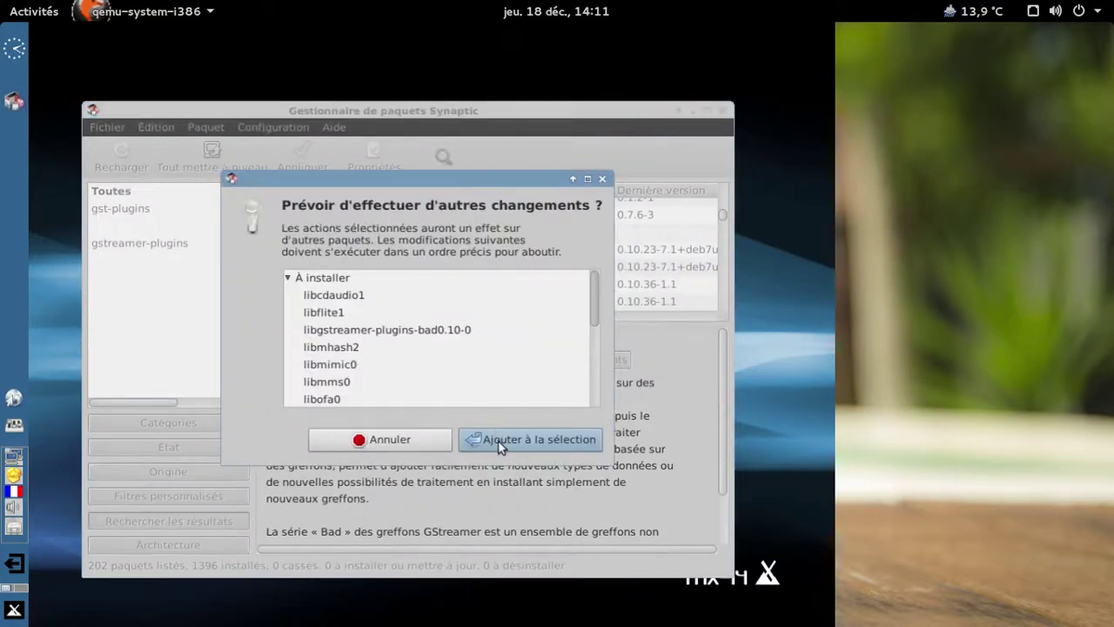
{"action": "left_click", "coordinate": [503, 442]}
{"action": "scroll", "coordinate": [528, 250], "scroll_direction": "down", "scroll_amount": 5}
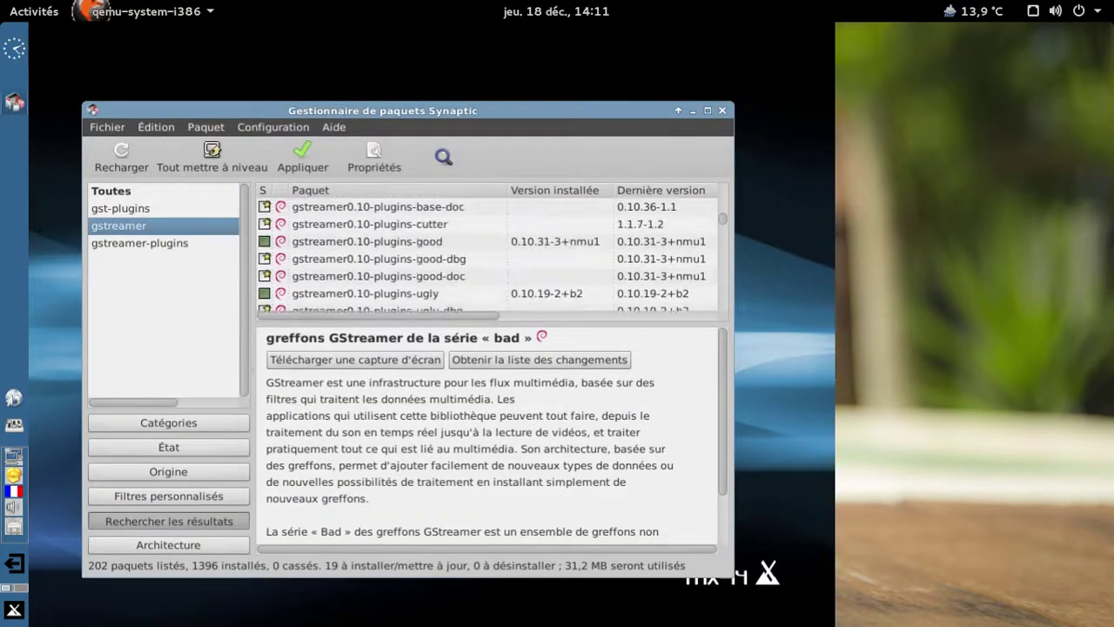
{"action": "scroll", "coordinate": [487, 253], "scroll_direction": "down", "scroll_amount": 5}
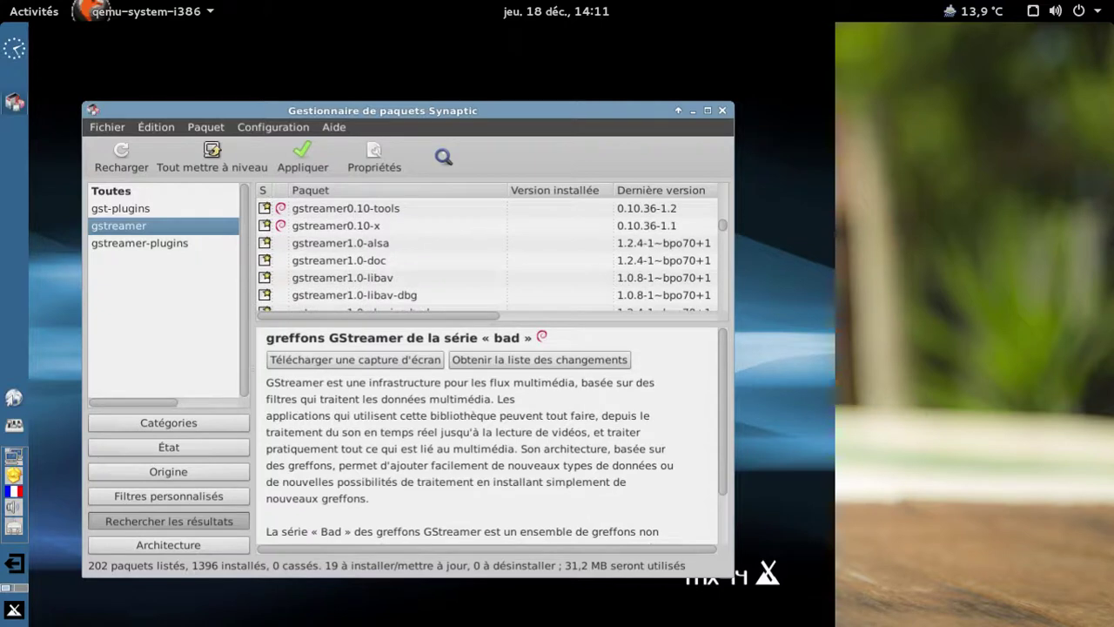
{"action": "scroll", "coordinate": [487, 252], "scroll_direction": "up", "scroll_amount": 2}
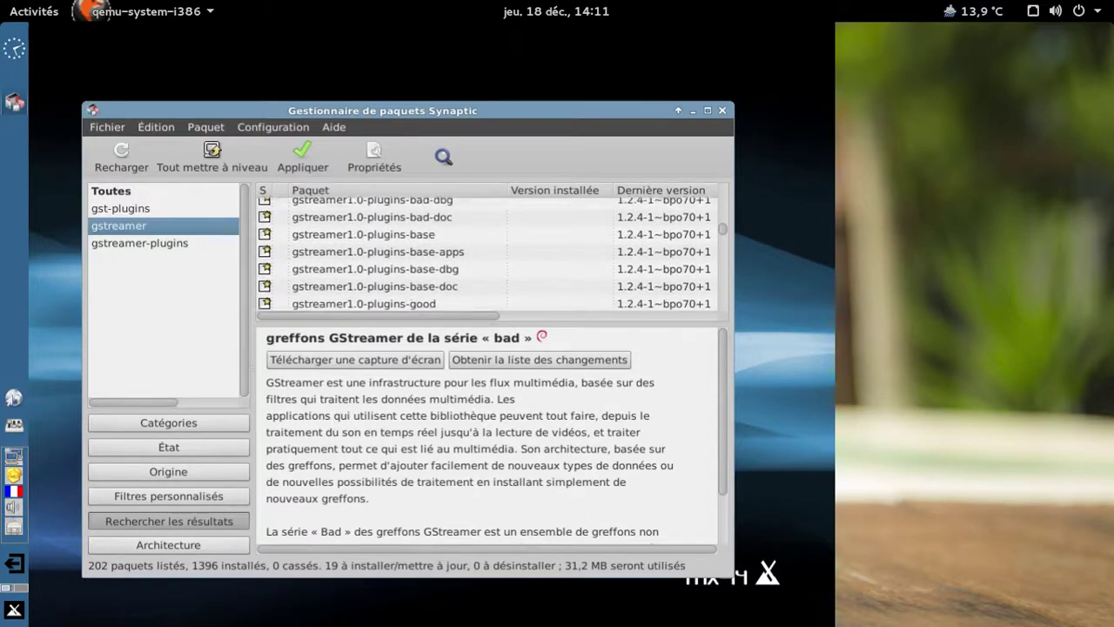
{"action": "scroll", "coordinate": [470, 266], "scroll_direction": "up", "scroll_amount": 1}
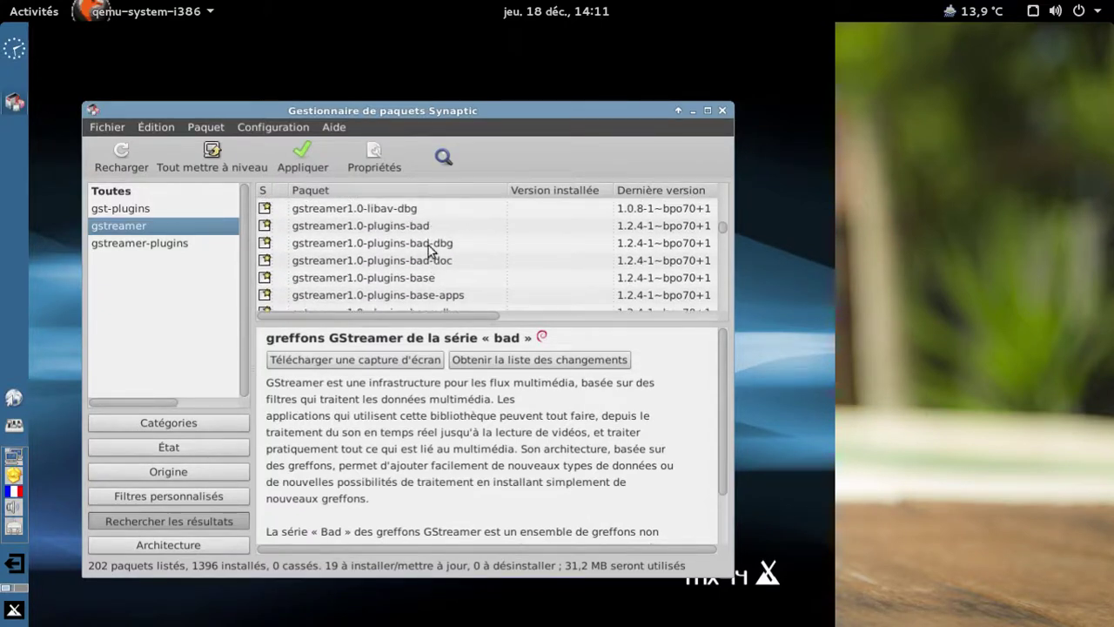
{"action": "left_click", "coordinate": [303, 159]}
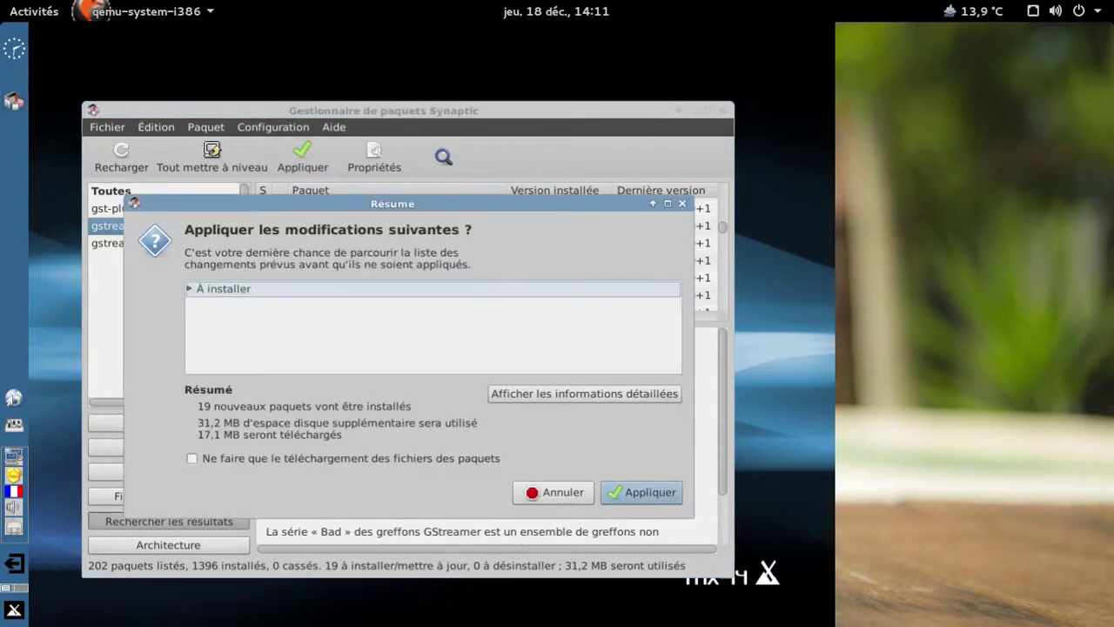
{"action": "left_click", "coordinate": [652, 492]}
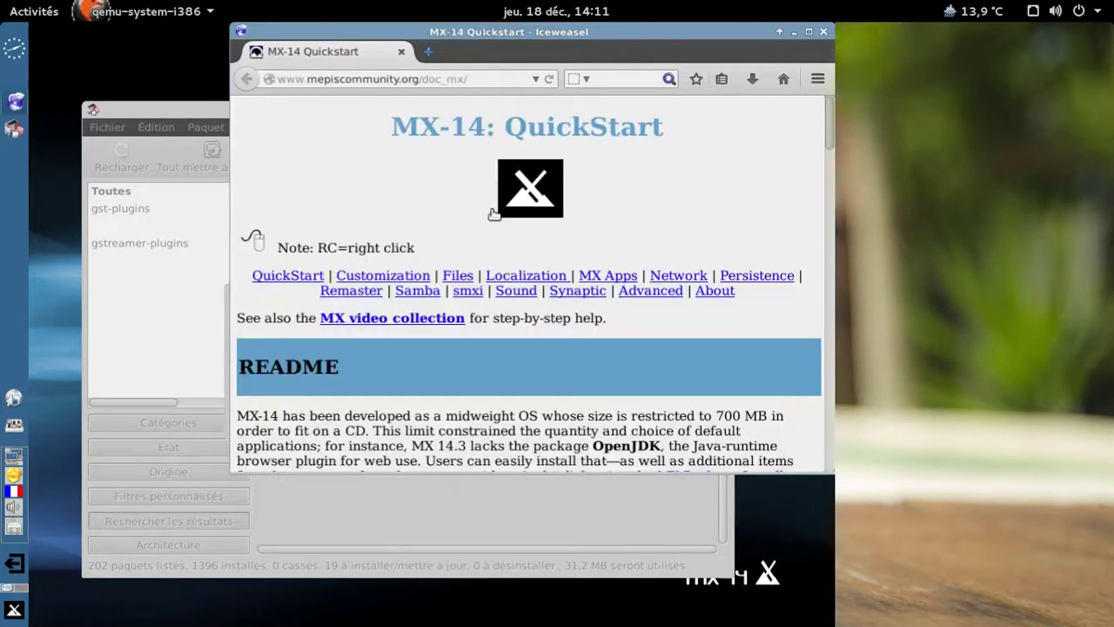
View about:buildconfig in a new tab, then close it and the Iceweasel window
{"action": "left_click", "coordinate": [428, 54]}
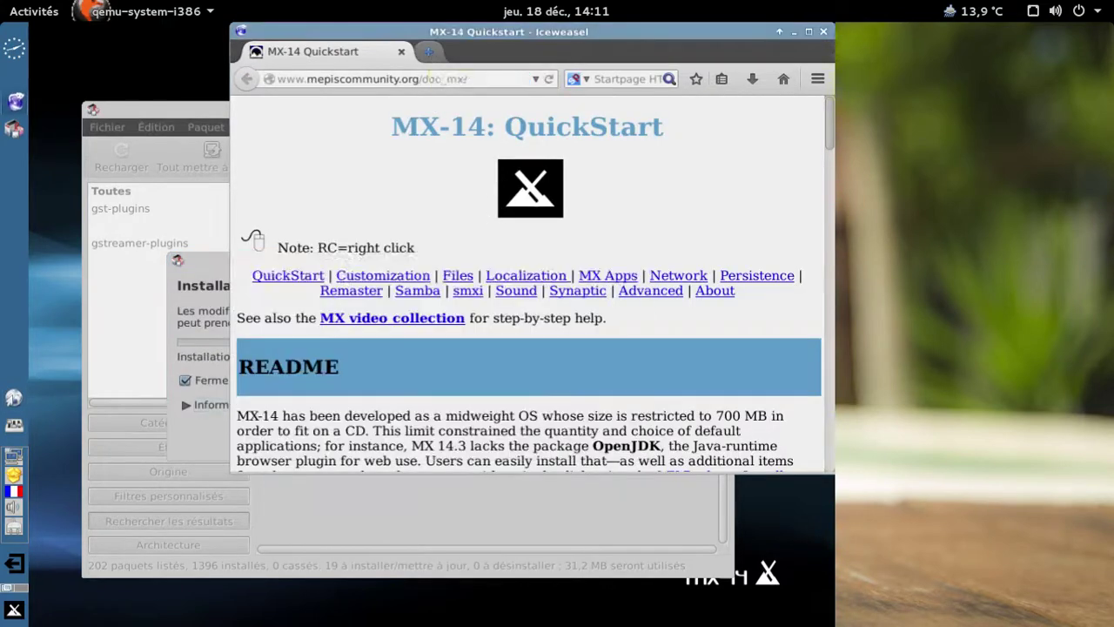
{"action": "type", "text": "about:bu"}
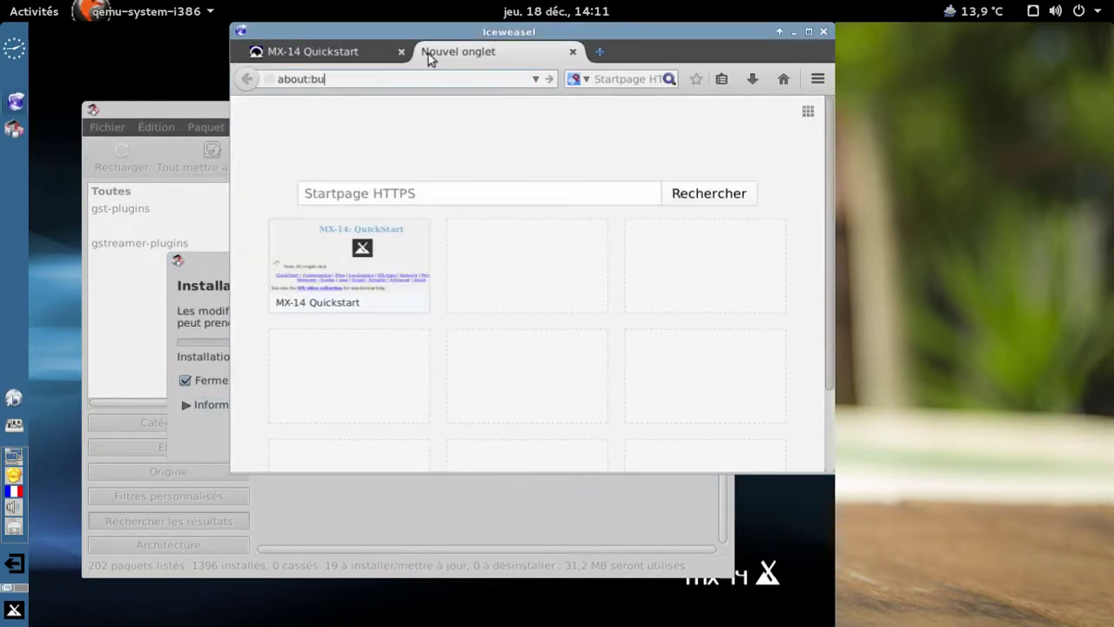
{"action": "type", "text": "ildconfig"}
{"action": "key", "text": "Return"}
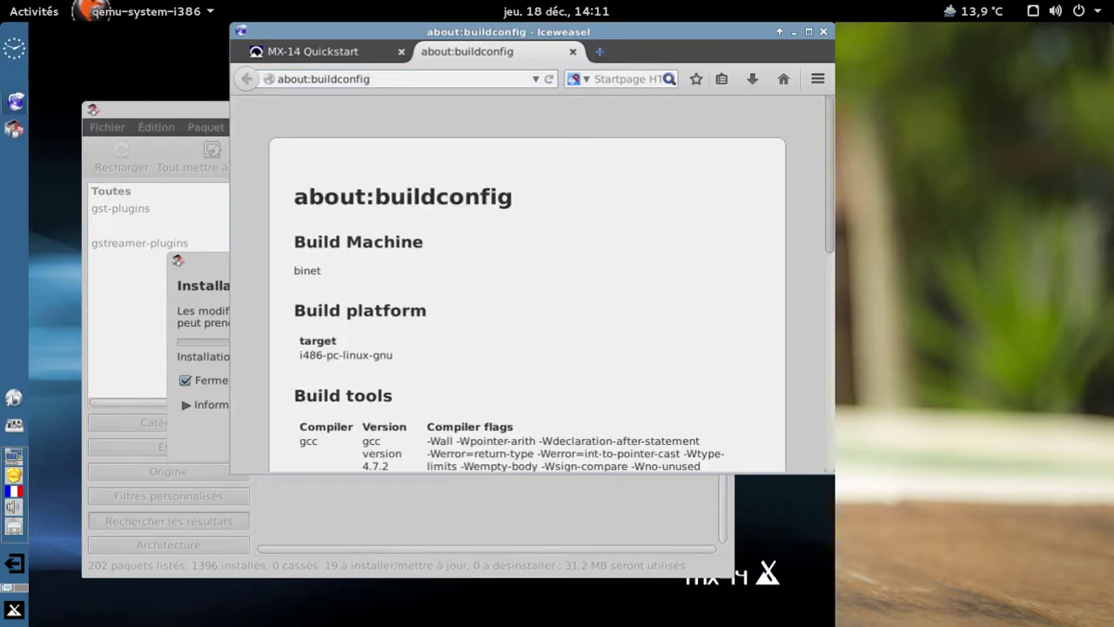
{"action": "scroll", "coordinate": [771, 249], "scroll_direction": "down", "scroll_amount": 10}
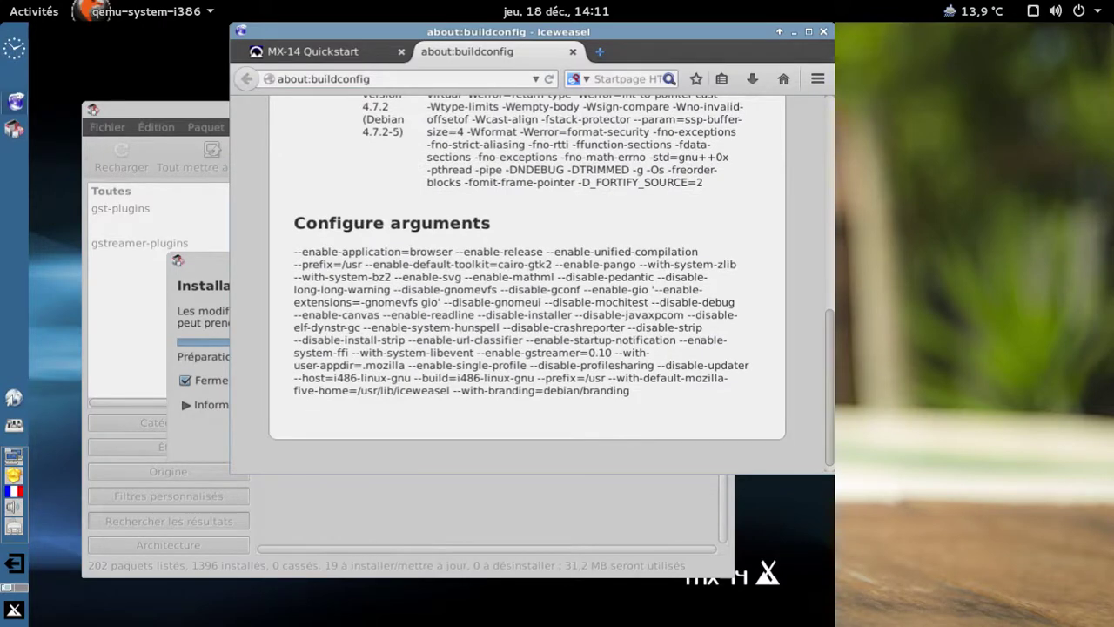
{"action": "left_click", "coordinate": [572, 52]}
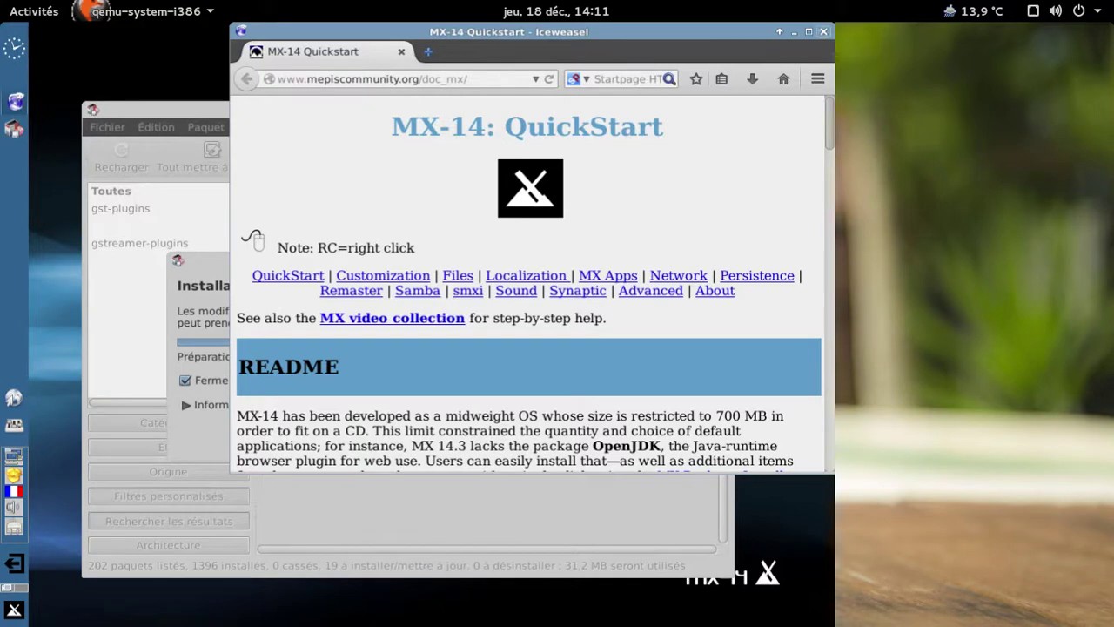
{"action": "left_click", "coordinate": [823, 31]}
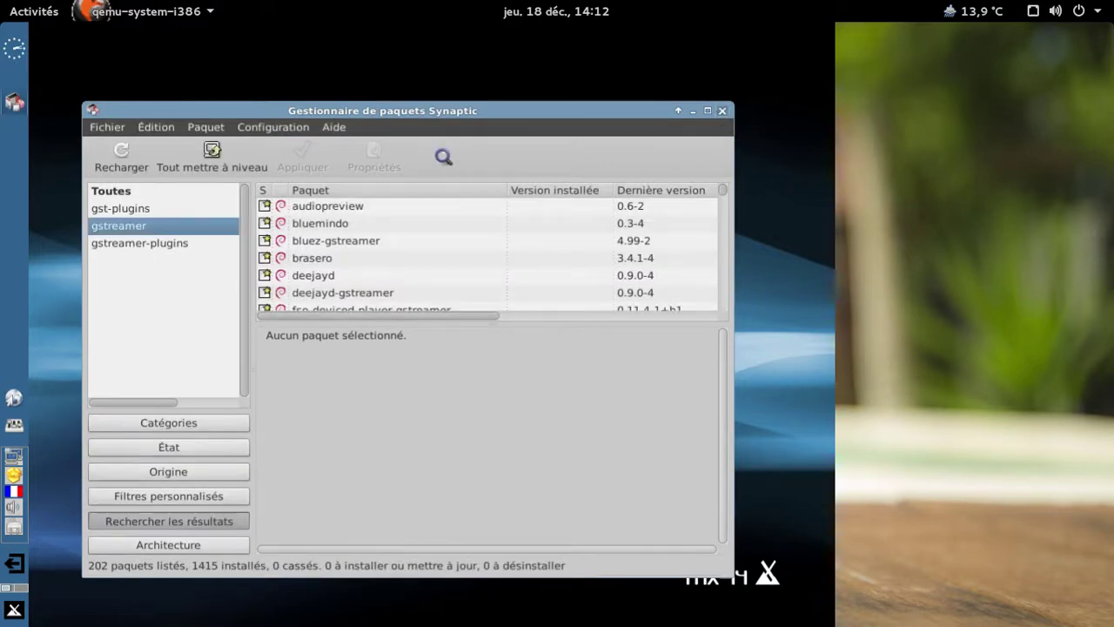
Close Synaptic, dismiss its root-permissions notice, and relaunch Iceweasel from the dock
{"action": "left_click", "coordinate": [720, 112]}
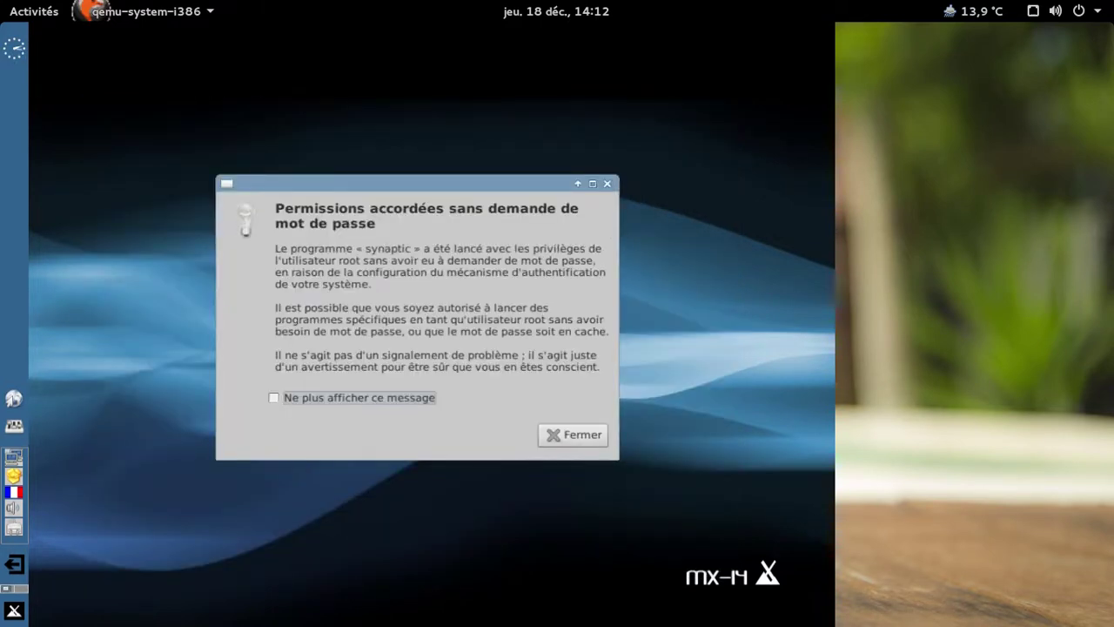
{"action": "left_click", "coordinate": [545, 436]}
{"action": "left_click", "coordinate": [14, 399]}
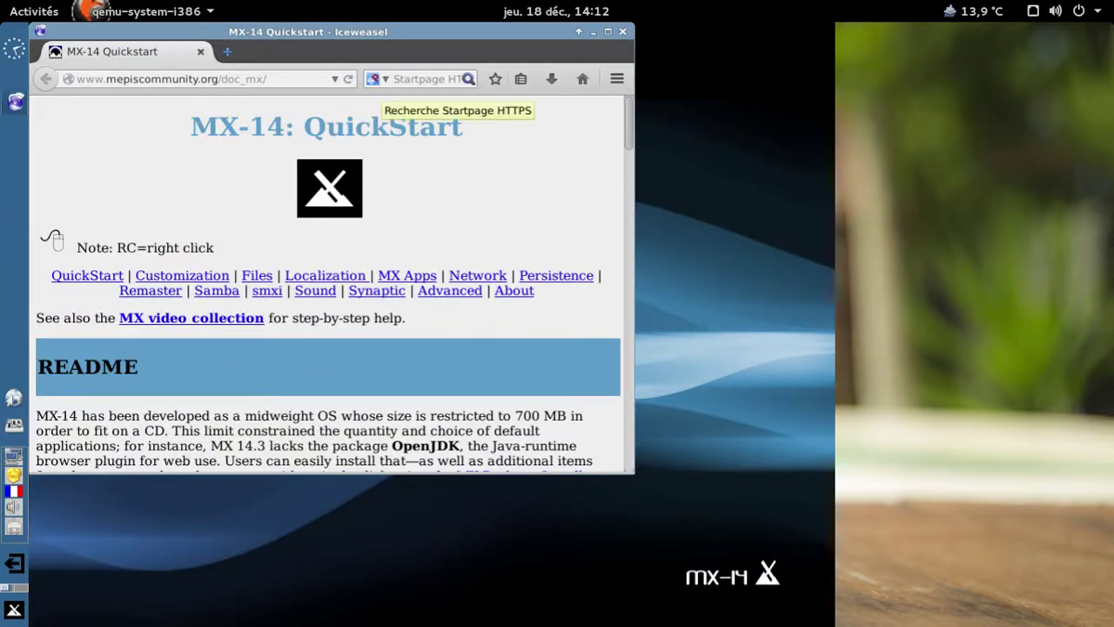
Go to inlimbo1.bandcamp.com in the address bar
{"action": "left_click", "coordinate": [279, 79]}
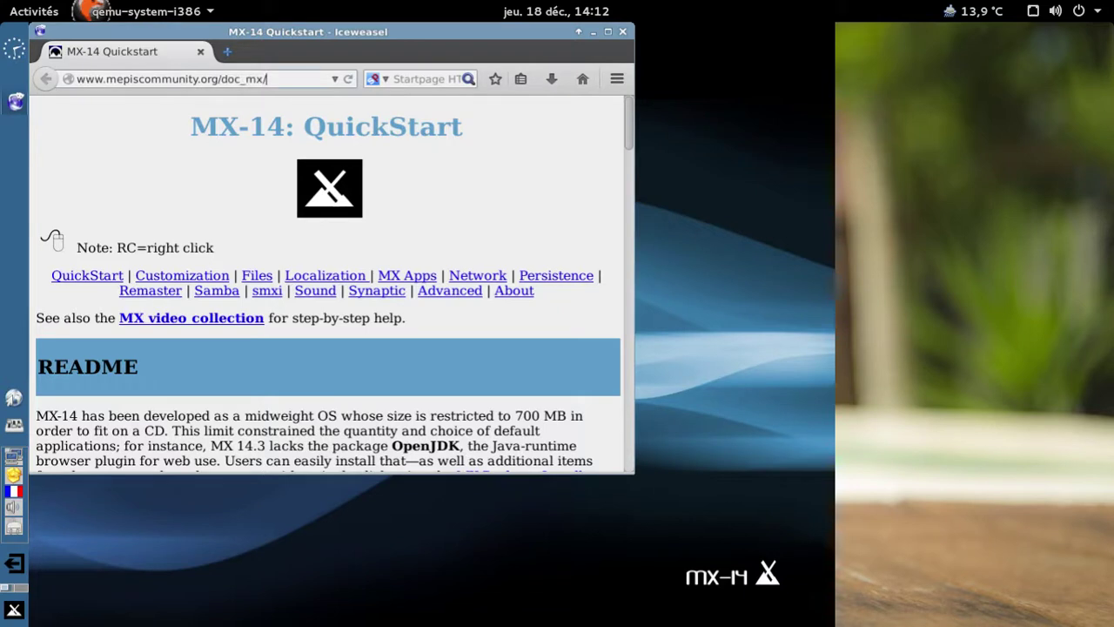
{"action": "key", "text": "ctrl+a"}
{"action": "type", "text": "in"}
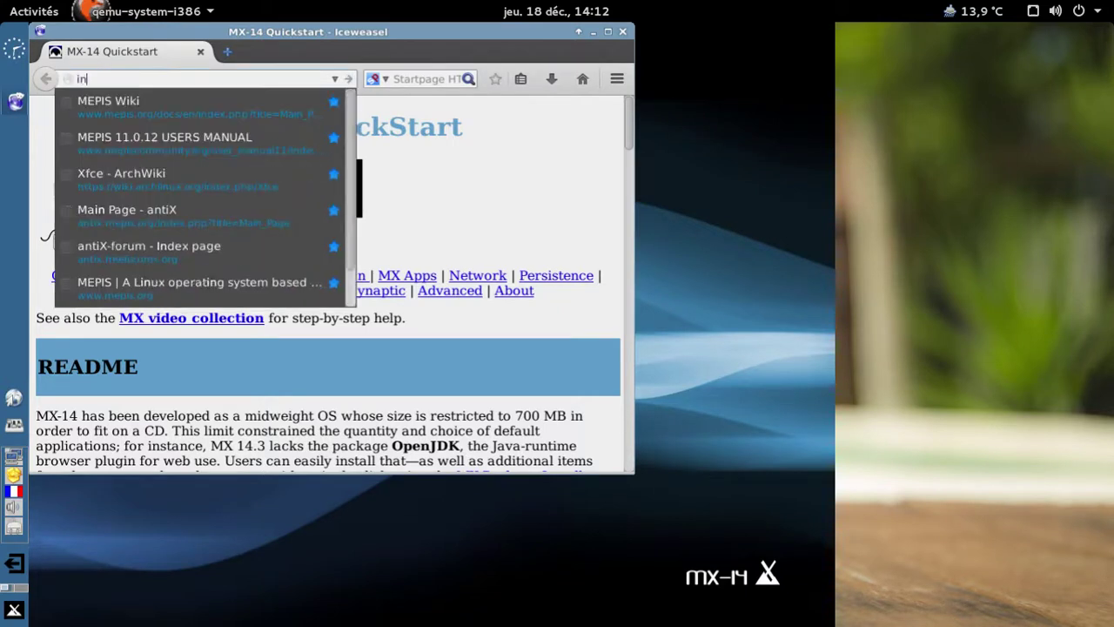
{"action": "key", "text": "BackSpace"}
{"action": "type", "text": "nl"}
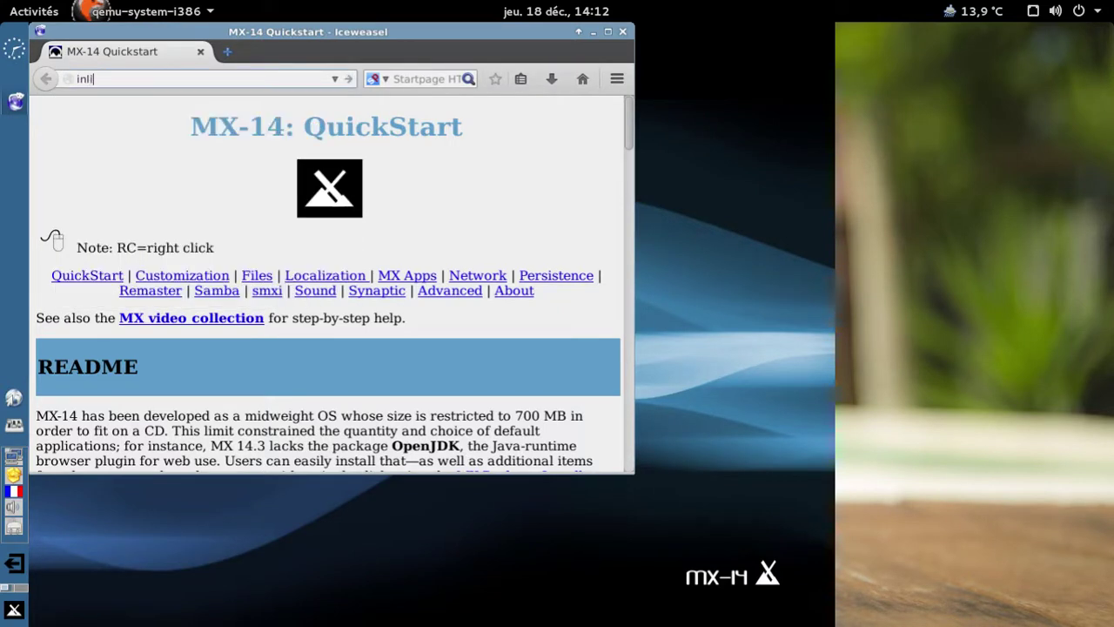
{"action": "type", "text": "imbgo"}
{"action": "key", "text": "BackSpace"}
{"action": "key", "text": "BackSpace"}
{"action": "key", "text": "BackSpace"}
{"action": "key", "text": "BackSpace"}
{"action": "key", "text": "BackSpace"}
{"action": "key", "text": "BackSpace"}
{"action": "type", "text": "1.babndcamp.com"}
{"action": "key", "text": "Return"}
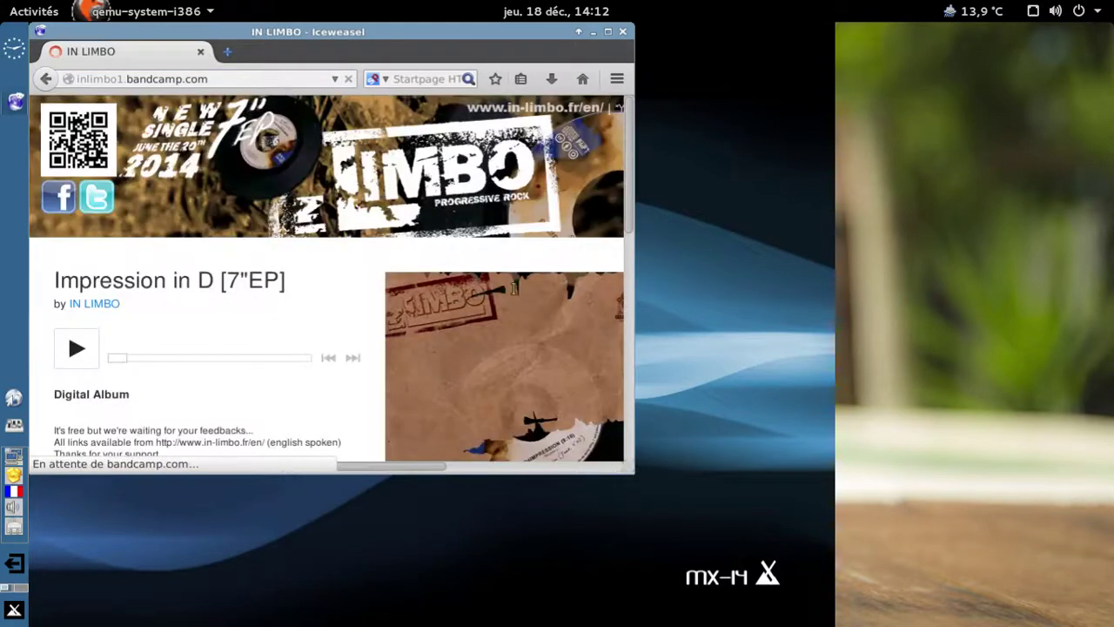
Enlarge the window, open the Interstices album, and briefly play then pause Delirium
{"action": "left_click", "coordinate": [632, 475]}
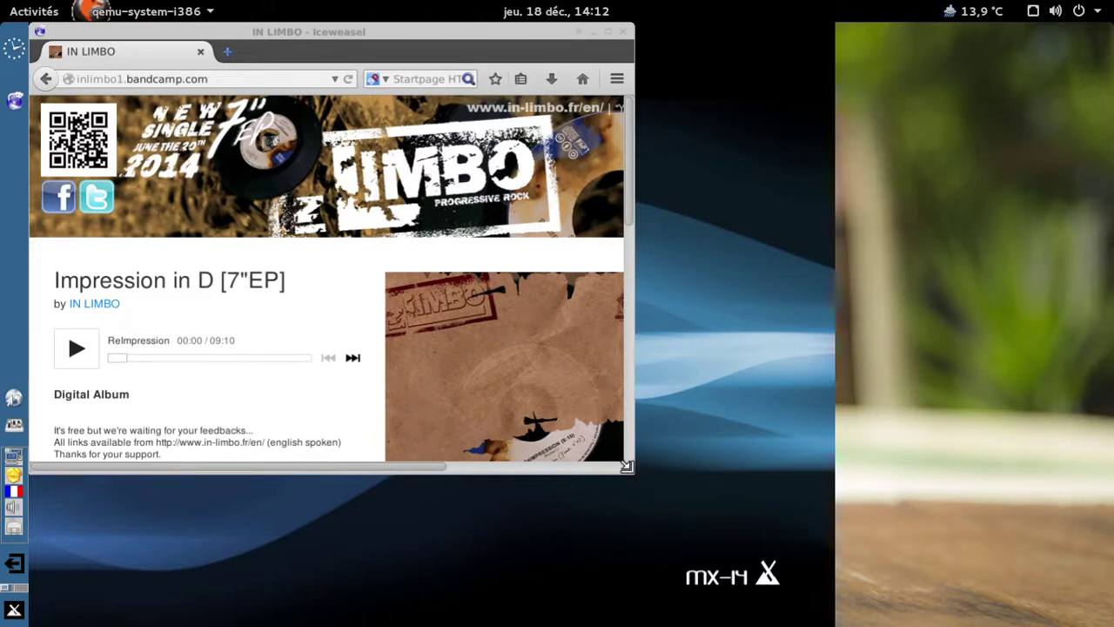
{"action": "left_click", "coordinate": [633, 473]}
{"action": "left_click_drag", "start_coordinate": [634, 474], "coordinate": [777, 614]}
{"action": "scroll", "coordinate": [732, 357], "scroll_direction": "down", "scroll_amount": 5}
{"action": "left_click", "coordinate": [732, 356]}
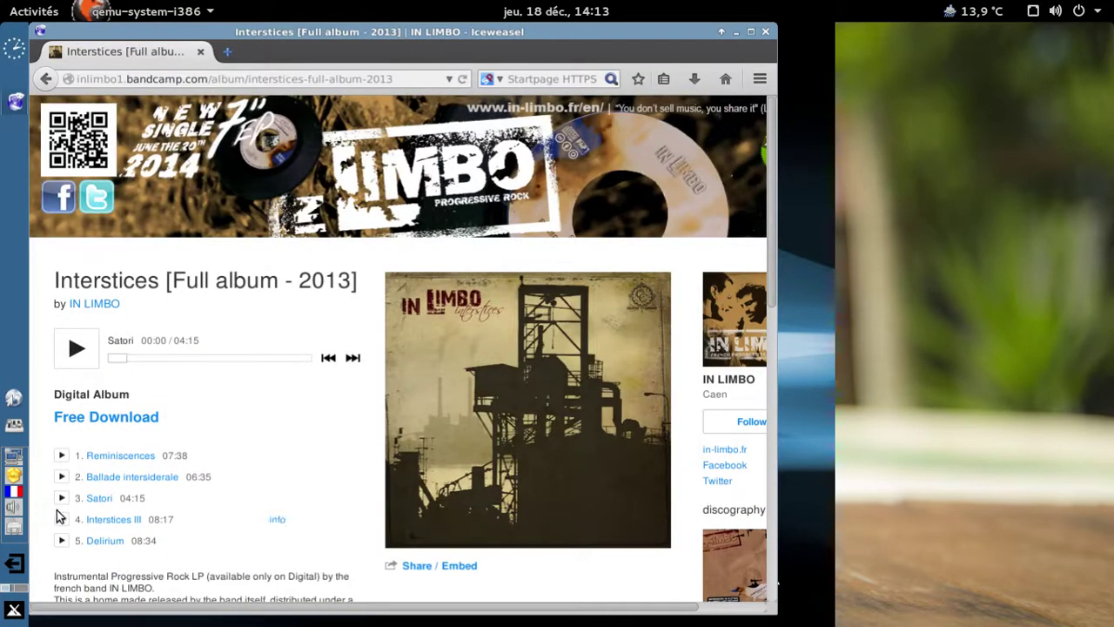
{"action": "left_click", "coordinate": [62, 540]}
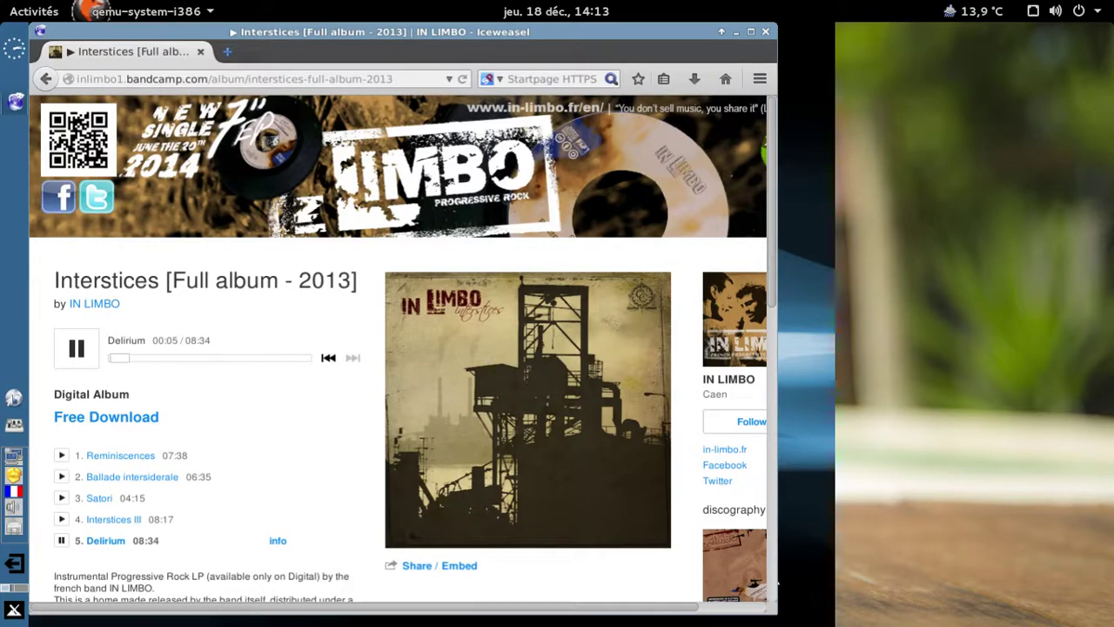
{"action": "key", "text": "space"}
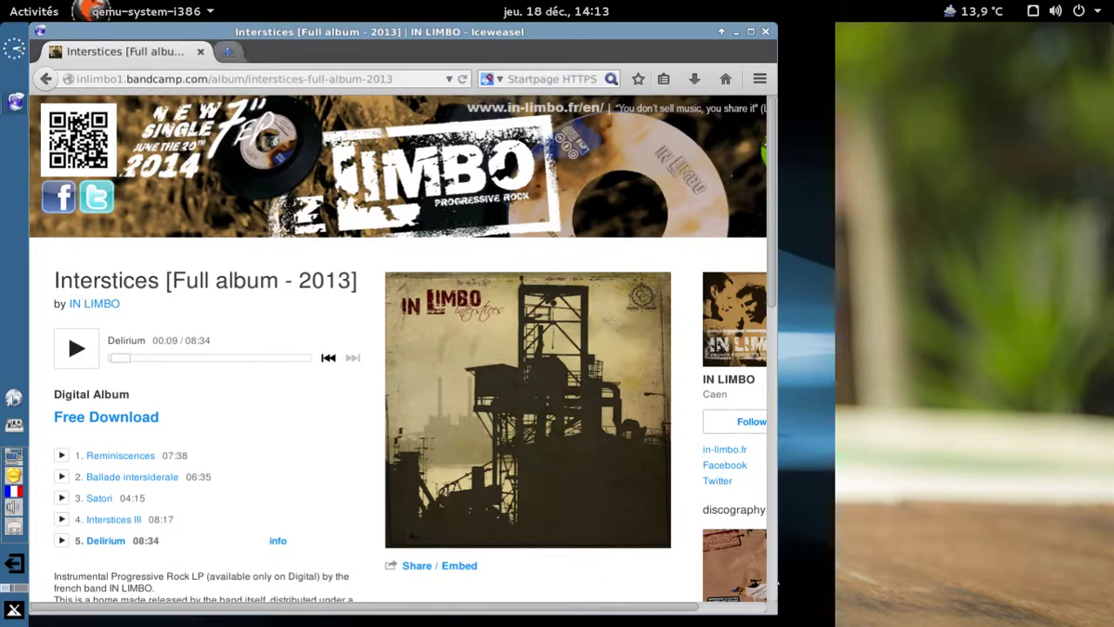
{"action": "left_click", "coordinate": [227, 51]}
Search fr.youtube.com for 'netscape navigator 1' and open the Netscape Navigator 1 et 3 video
{"action": "type", "text": "fr"}
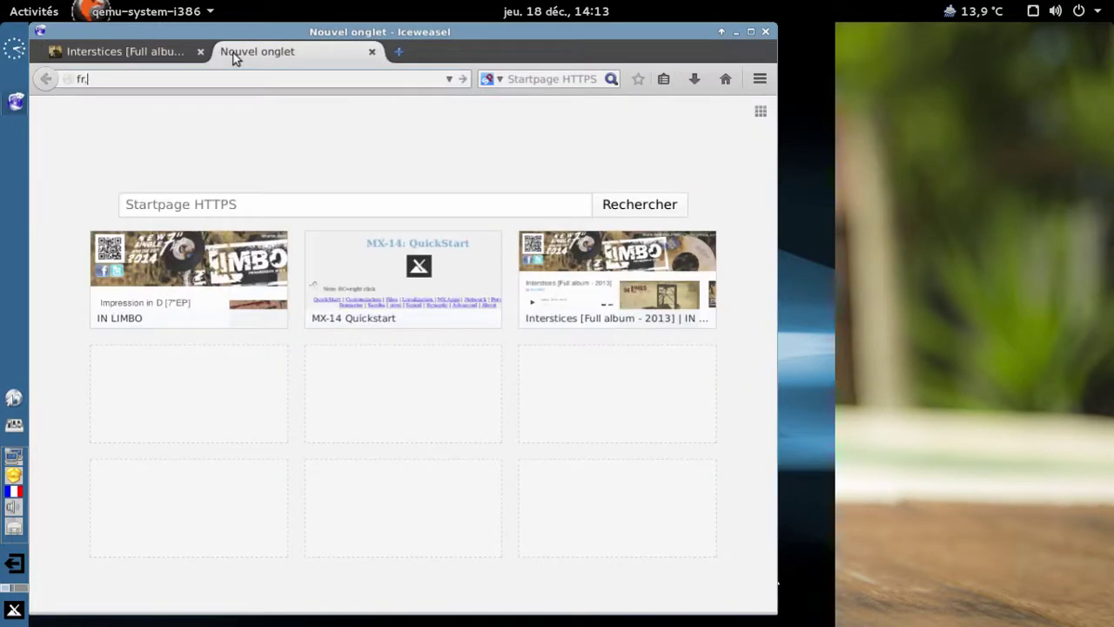
{"action": "type", "text": ".youtube.com"}
{"action": "key", "text": "Return"}
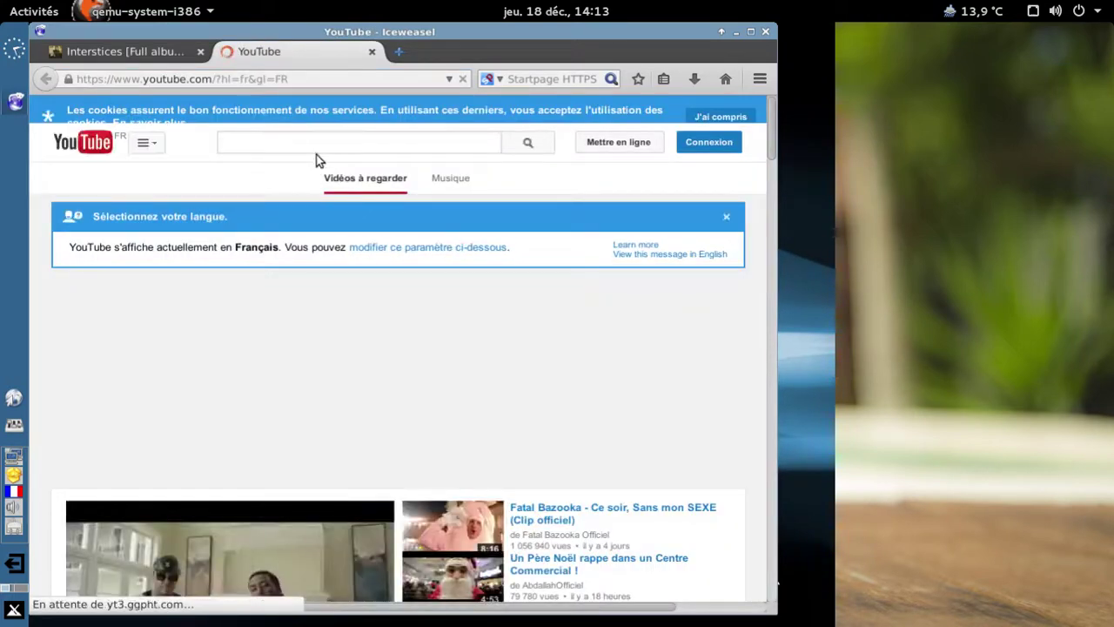
{"action": "left_click", "coordinate": [418, 143]}
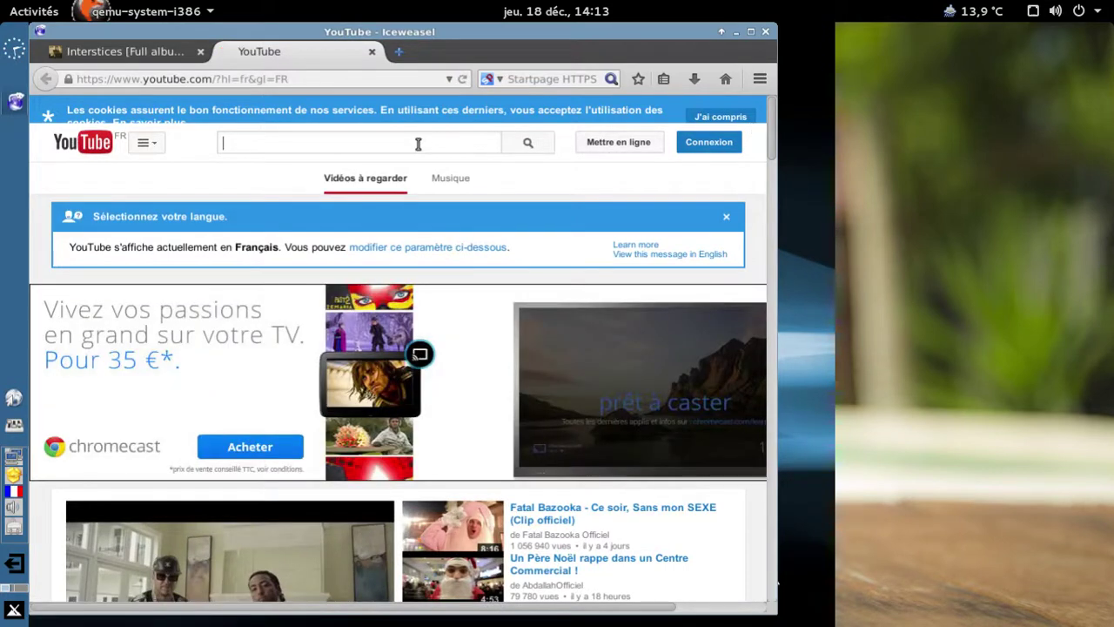
{"action": "type", "text": "nets"}
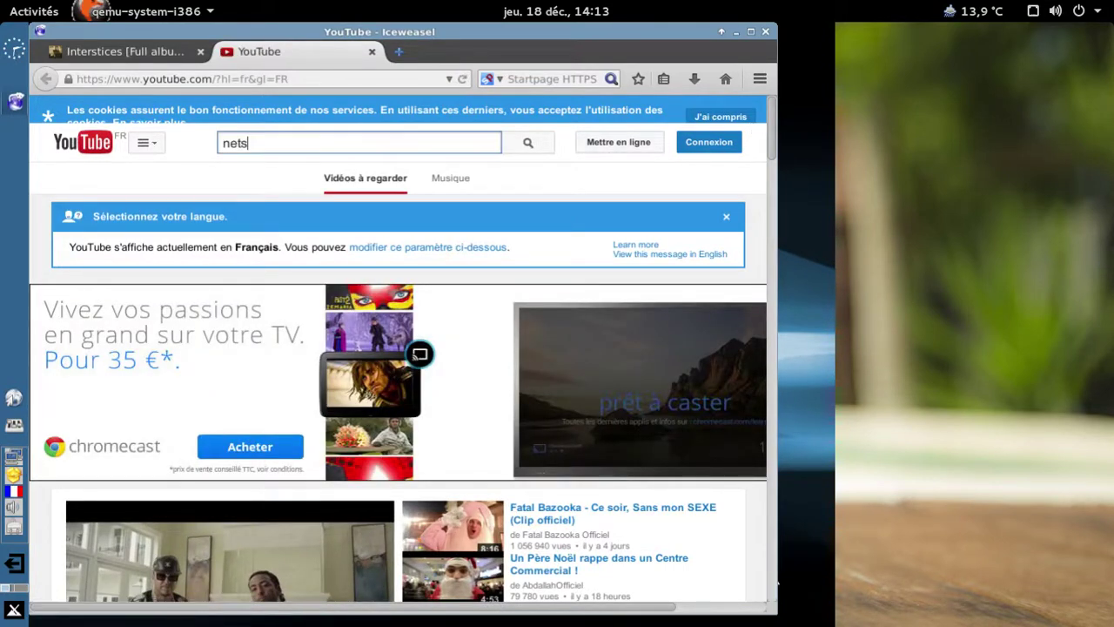
{"action": "type", "text": "cape navigator"}
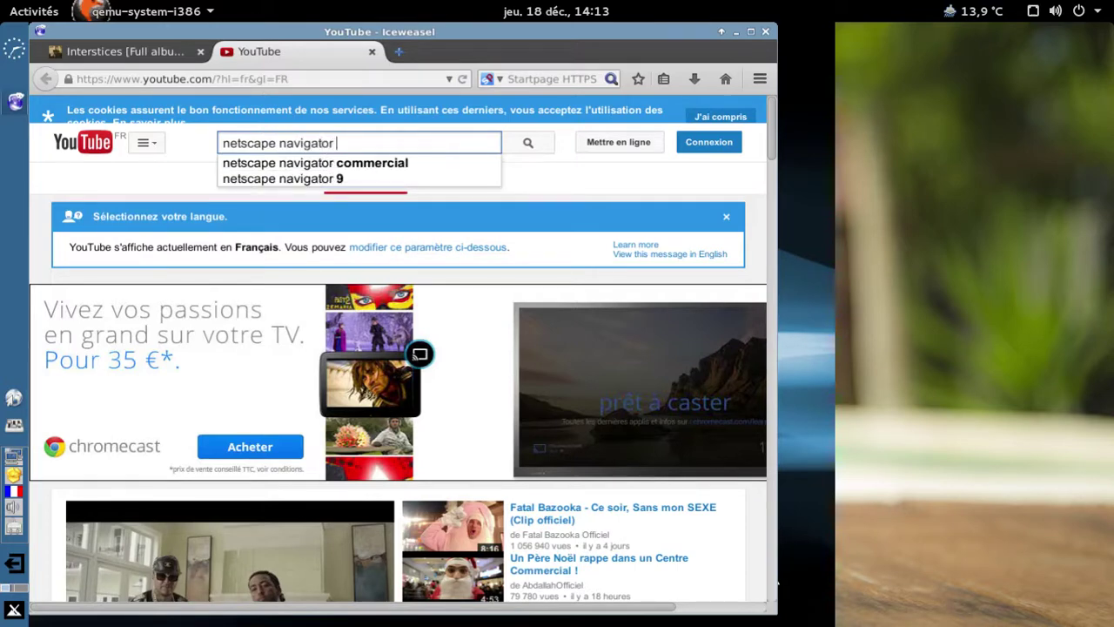
{"action": "type", "text": " 1"}
{"action": "key", "text": "Return"}
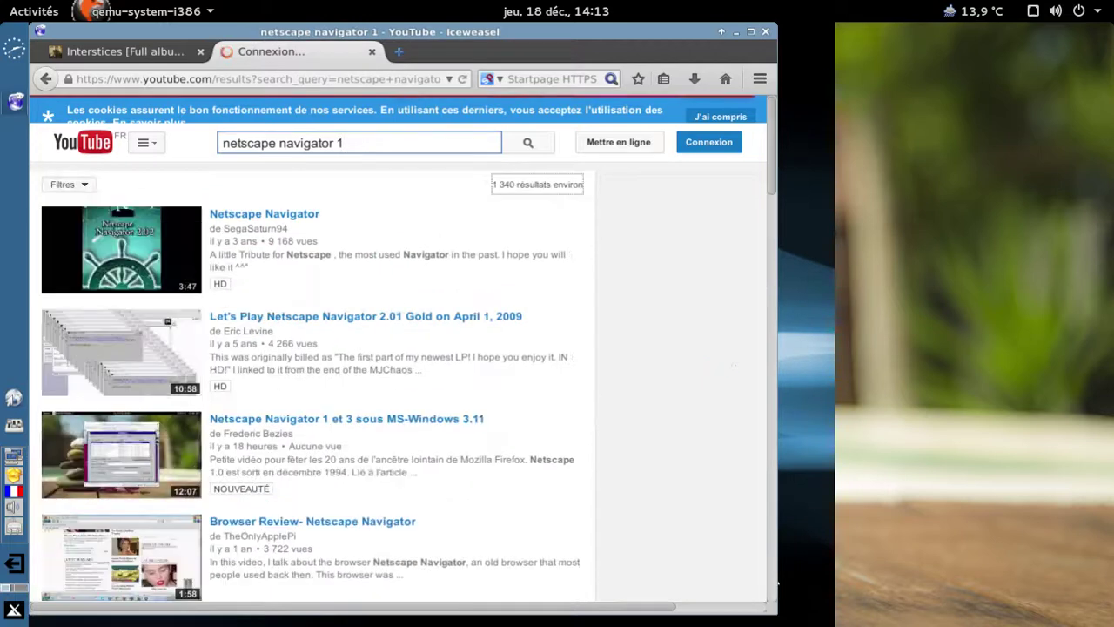
{"action": "left_click", "coordinate": [155, 453]}
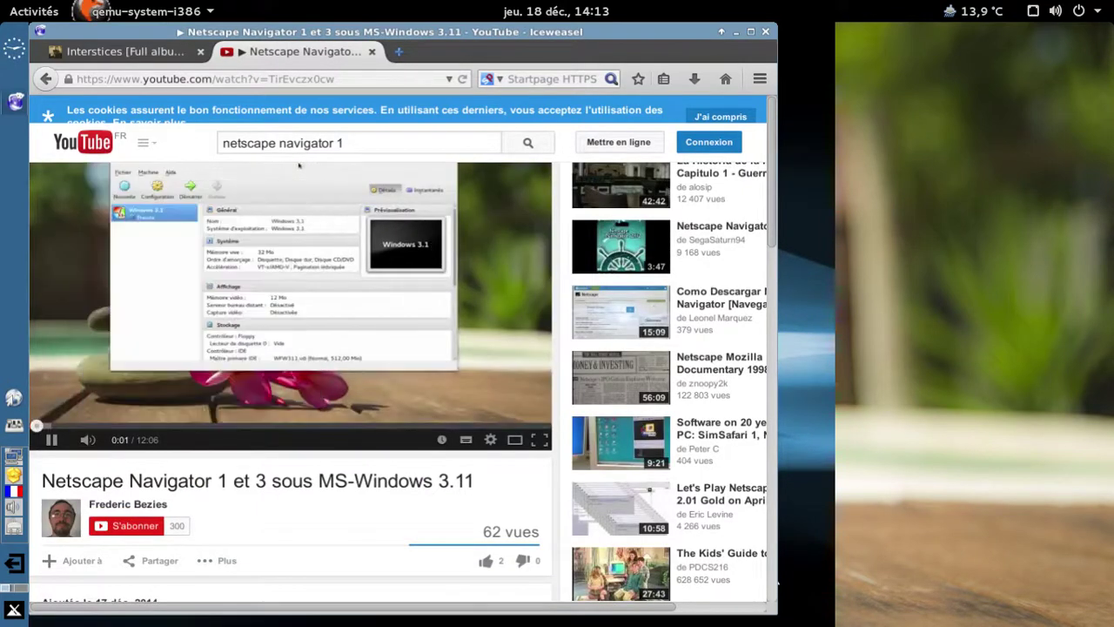
View the HTML5 player information page from the video's context menu, then close it
{"action": "right_click", "coordinate": [430, 246]}
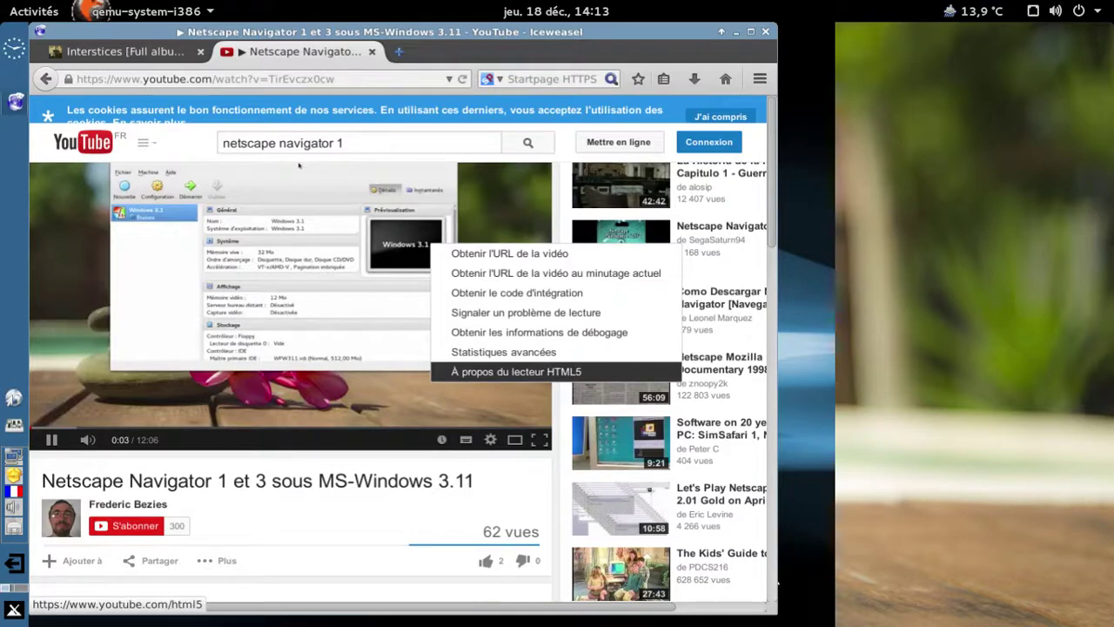
{"action": "left_click", "coordinate": [489, 380]}
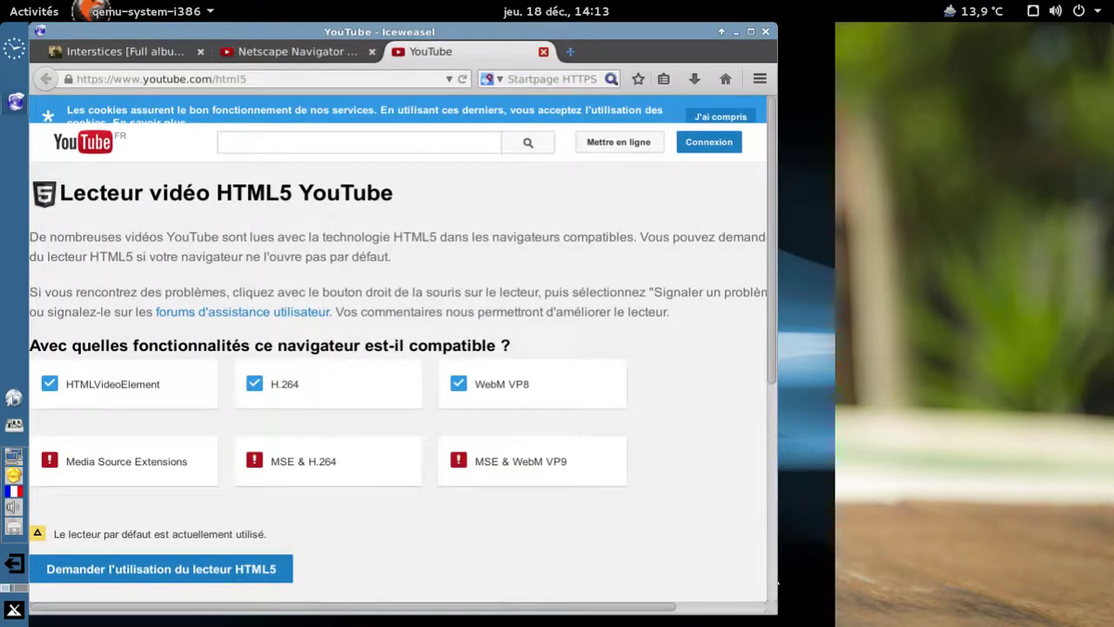
{"action": "left_click", "coordinate": [543, 52]}
Resume the video, skip ahead to about 6:46, pause, and close the tab and browser
{"action": "left_click", "coordinate": [228, 409]}
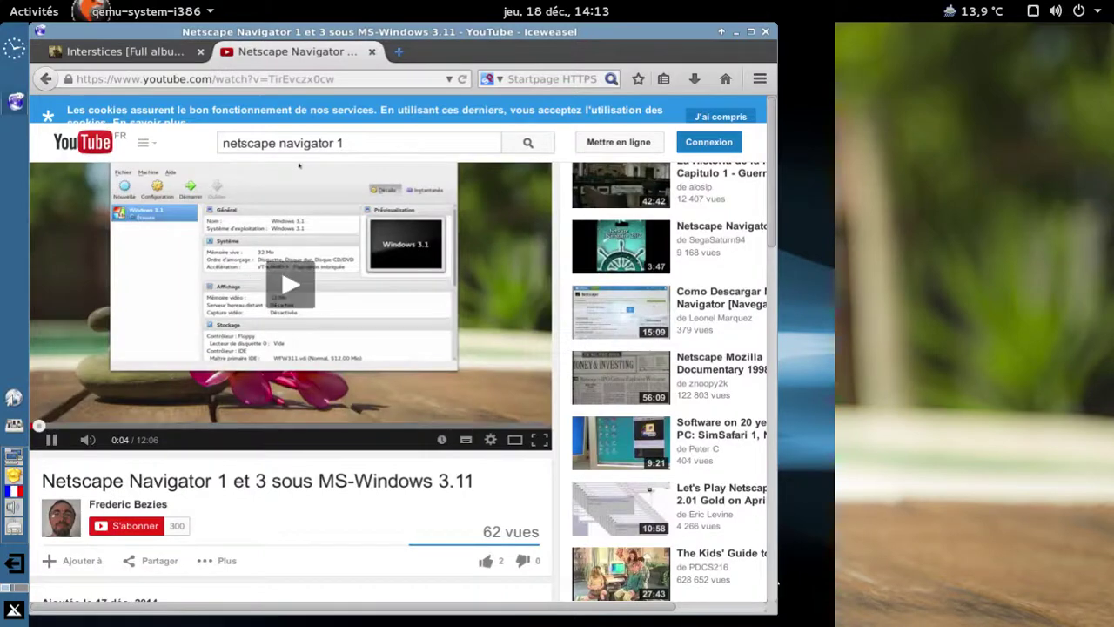
{"action": "left_click", "coordinate": [242, 426]}
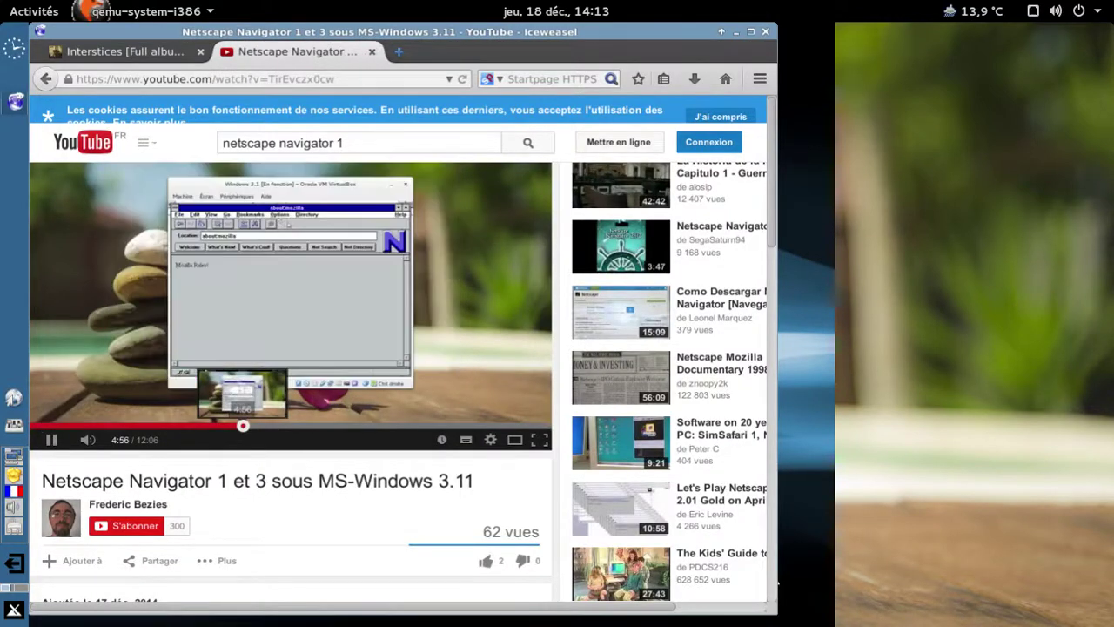
{"action": "left_click", "coordinate": [320, 426]}
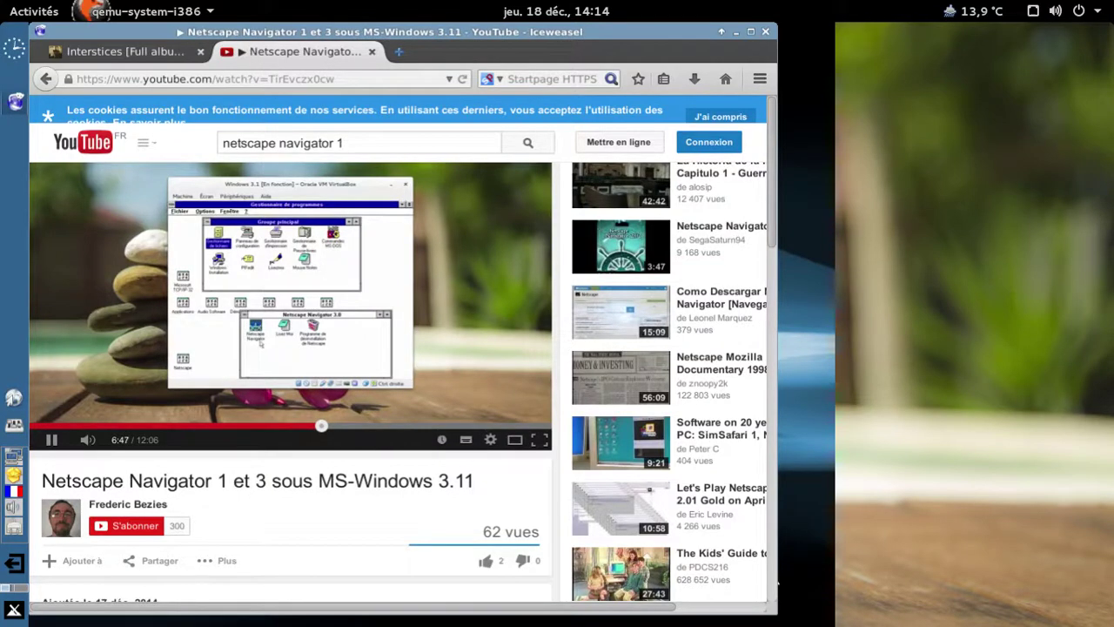
{"action": "right_click", "coordinate": [385, 294]}
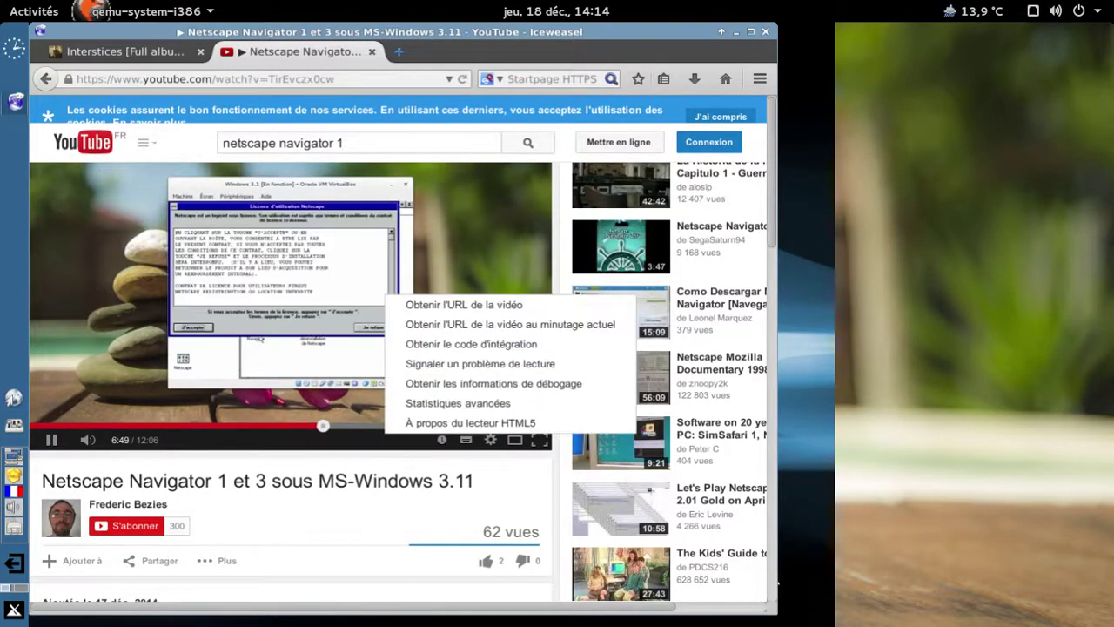
{"action": "left_click", "coordinate": [383, 293]}
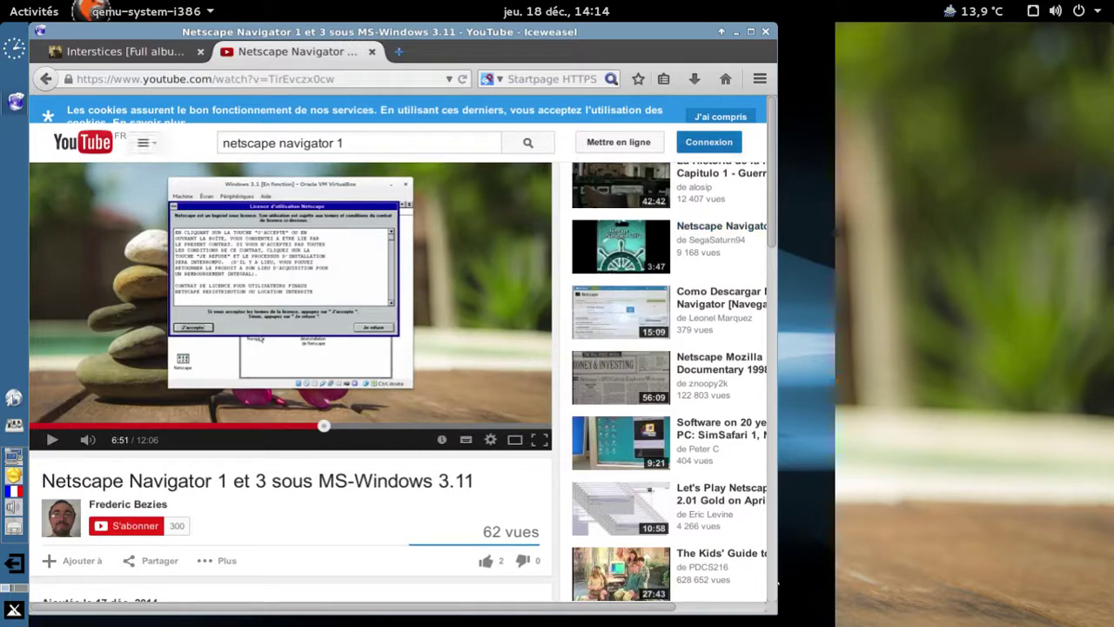
{"action": "left_click", "coordinate": [372, 51]}
{"action": "left_click", "coordinate": [766, 32]}
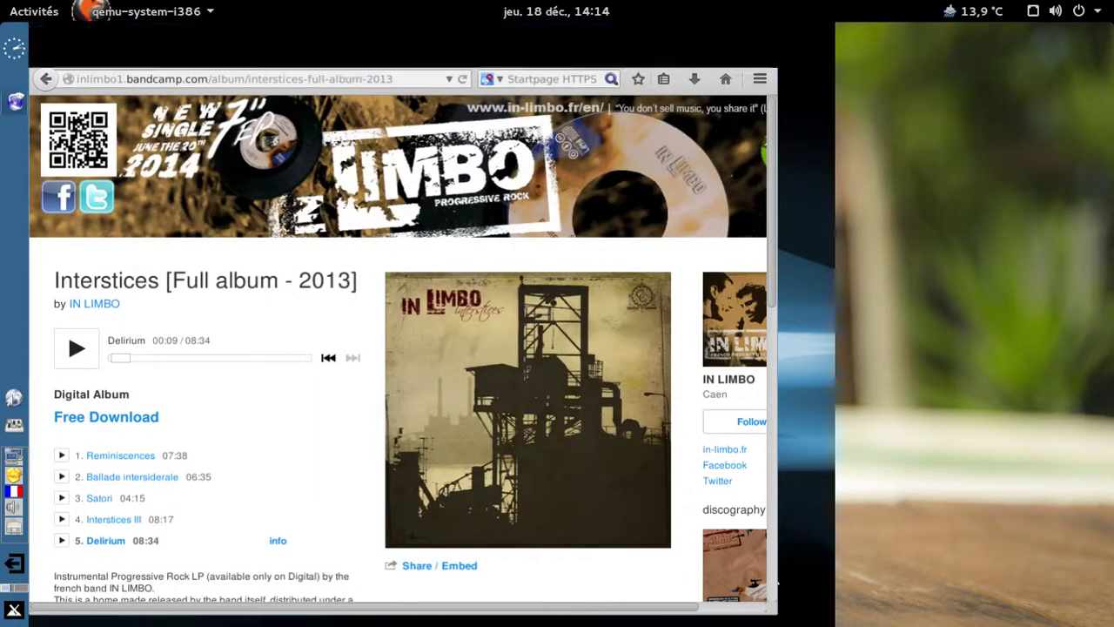
{"action": "left_click", "coordinate": [19, 612]}
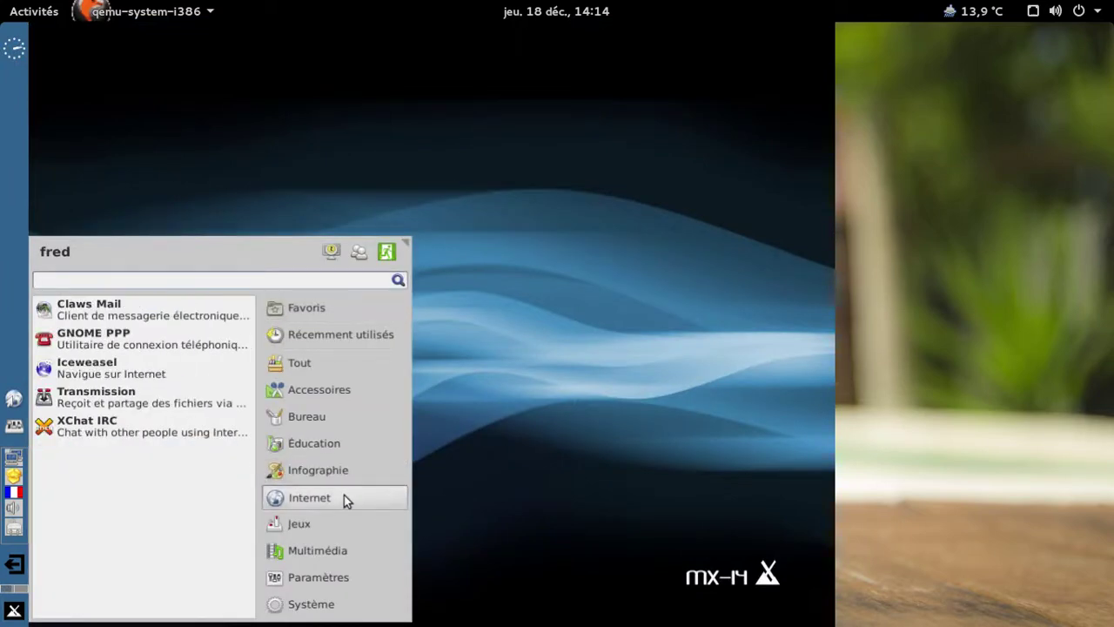
{"action": "mouse_move", "coordinate": [322, 470]}
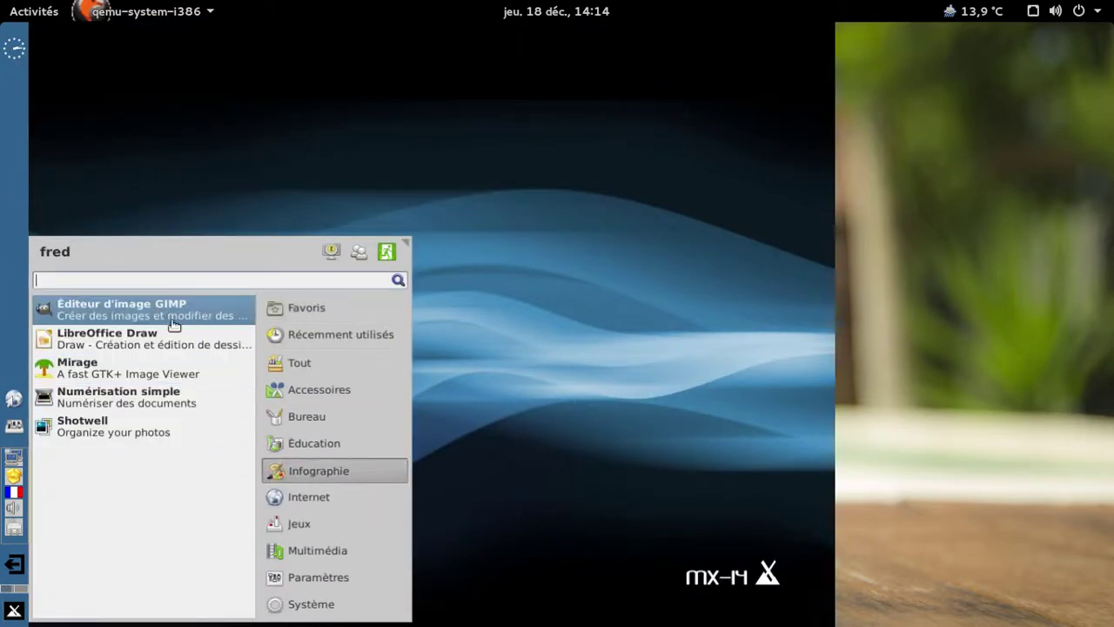
{"action": "left_click", "coordinate": [174, 315]}
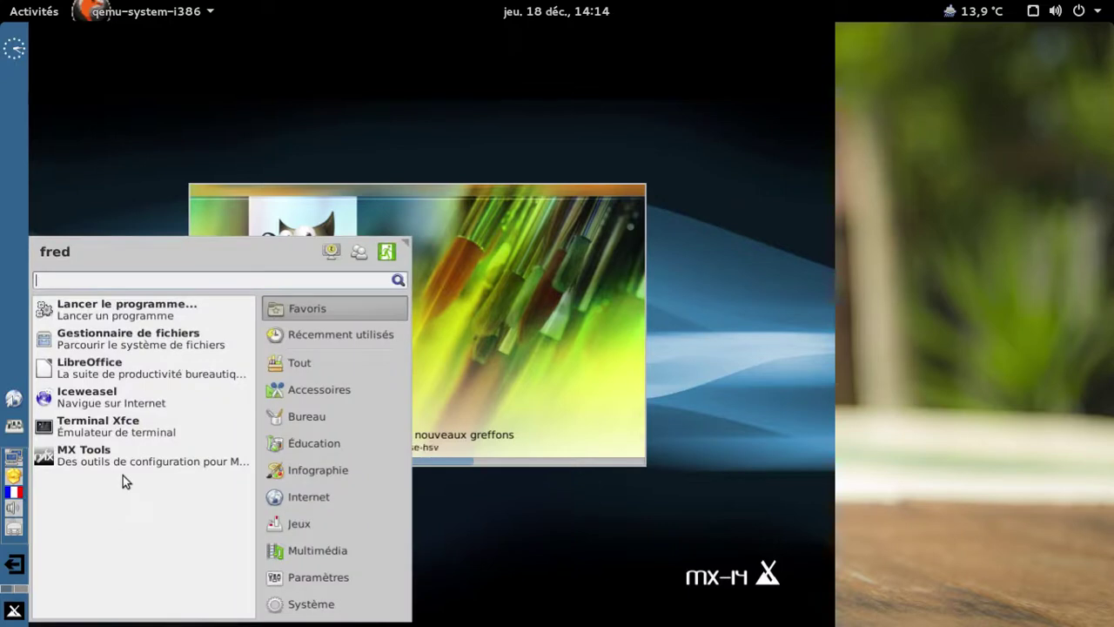
{"action": "left_click", "coordinate": [300, 363]}
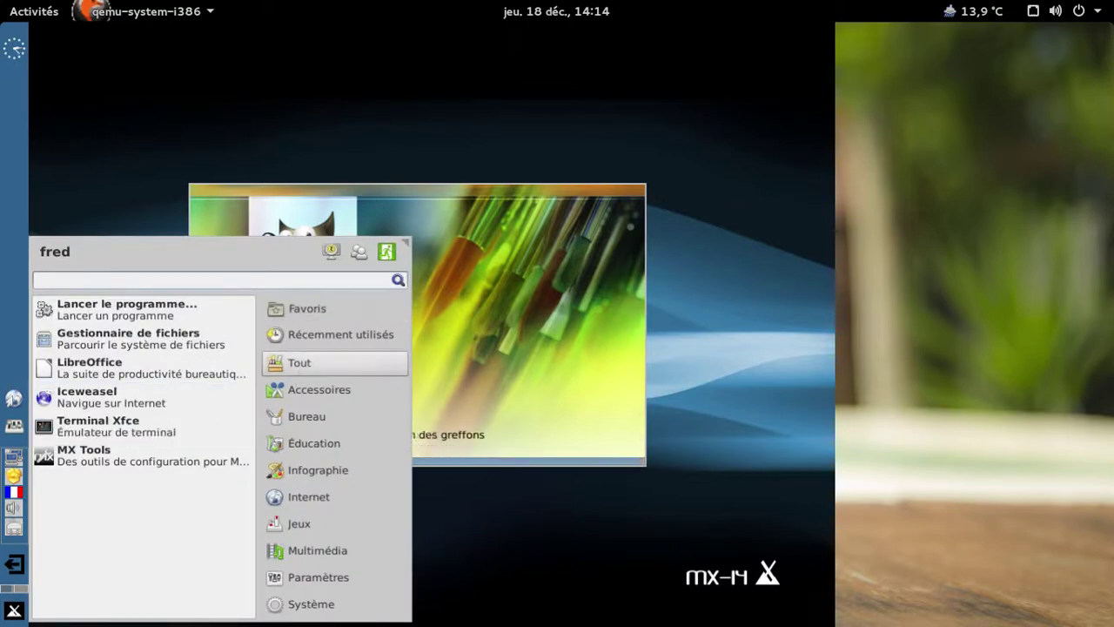
{"action": "left_click", "coordinate": [320, 390]}
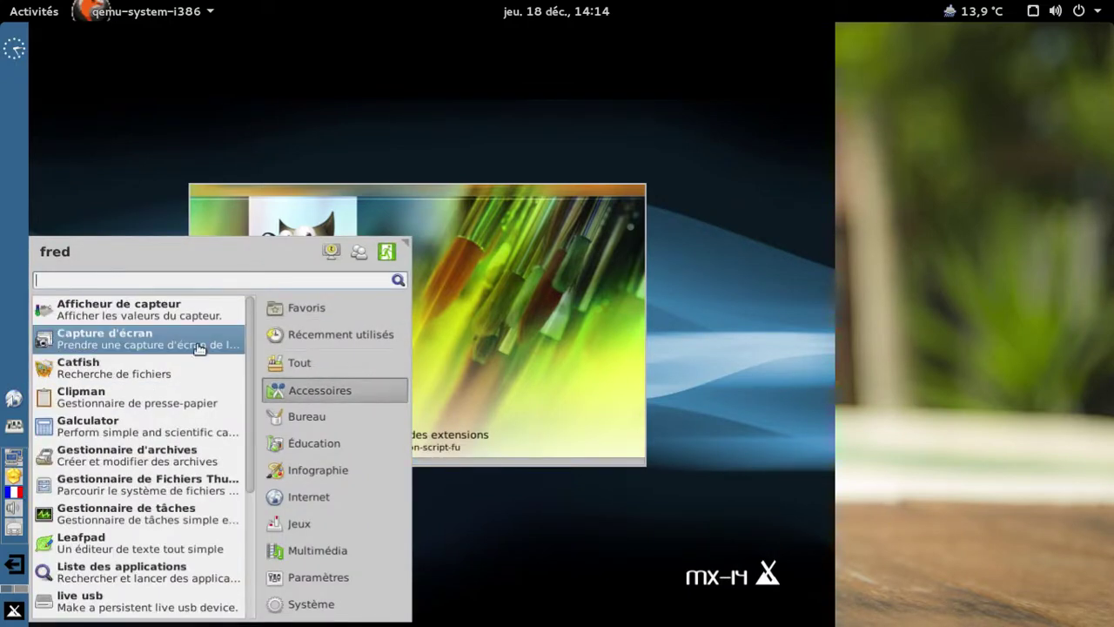
{"action": "left_click", "coordinate": [360, 448]}
{"action": "left_click", "coordinate": [348, 471]}
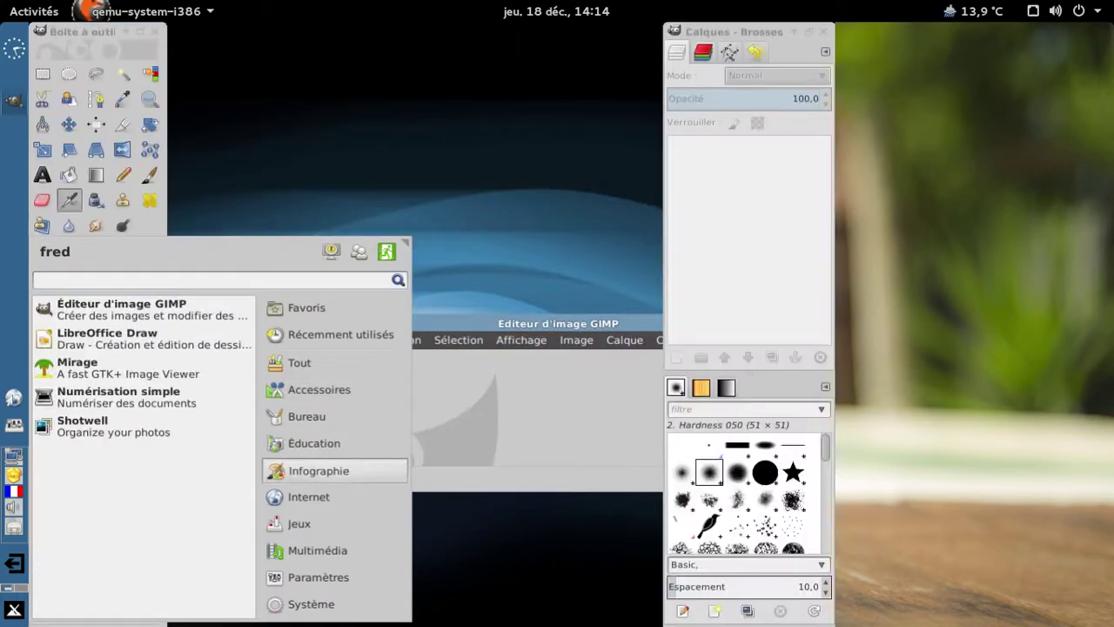
{"action": "left_click", "coordinate": [307, 417]}
{"action": "left_click", "coordinate": [137, 494]}
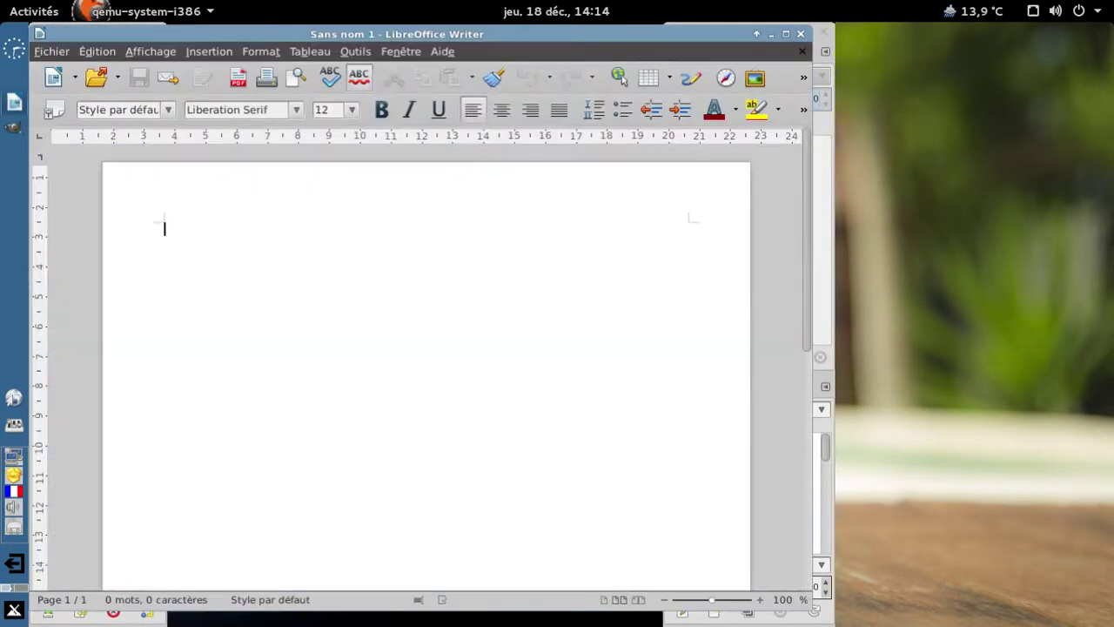
{"action": "left_click", "coordinate": [453, 53]}
{"action": "left_click", "coordinate": [481, 150]}
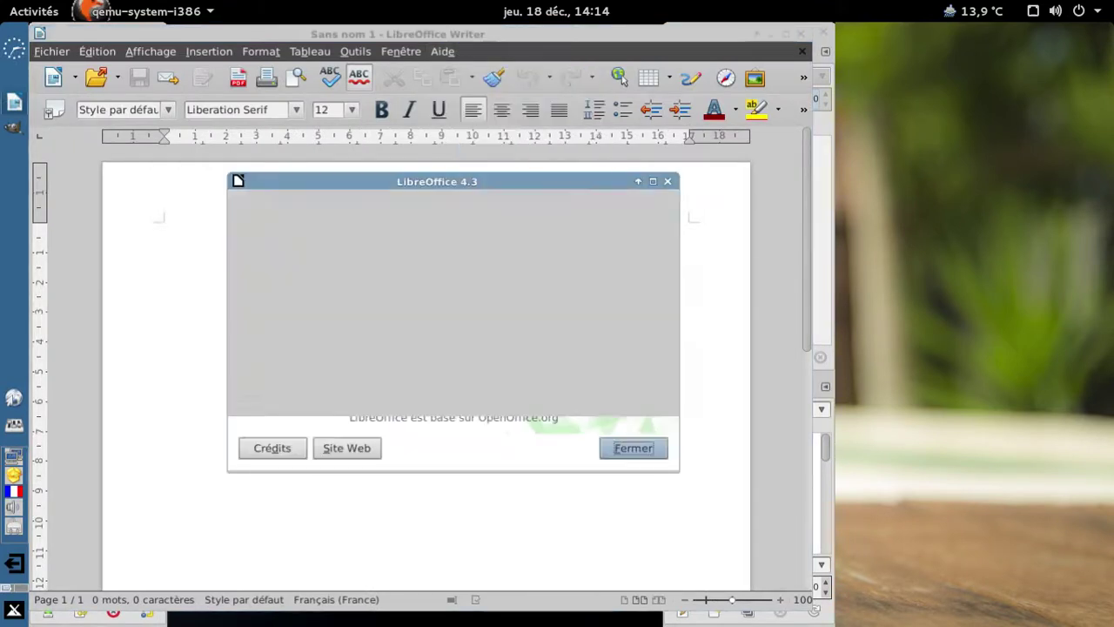
{"action": "left_click", "coordinate": [637, 447]}
{"action": "key", "text": "ctrl+q"}
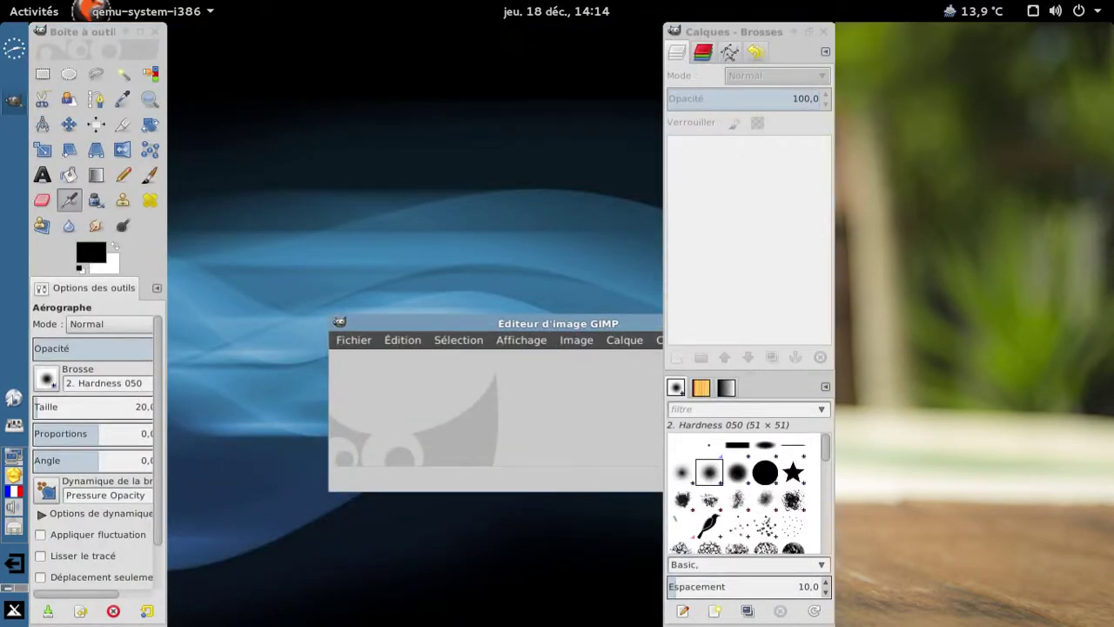
{"action": "key", "text": "ctrl+q"}
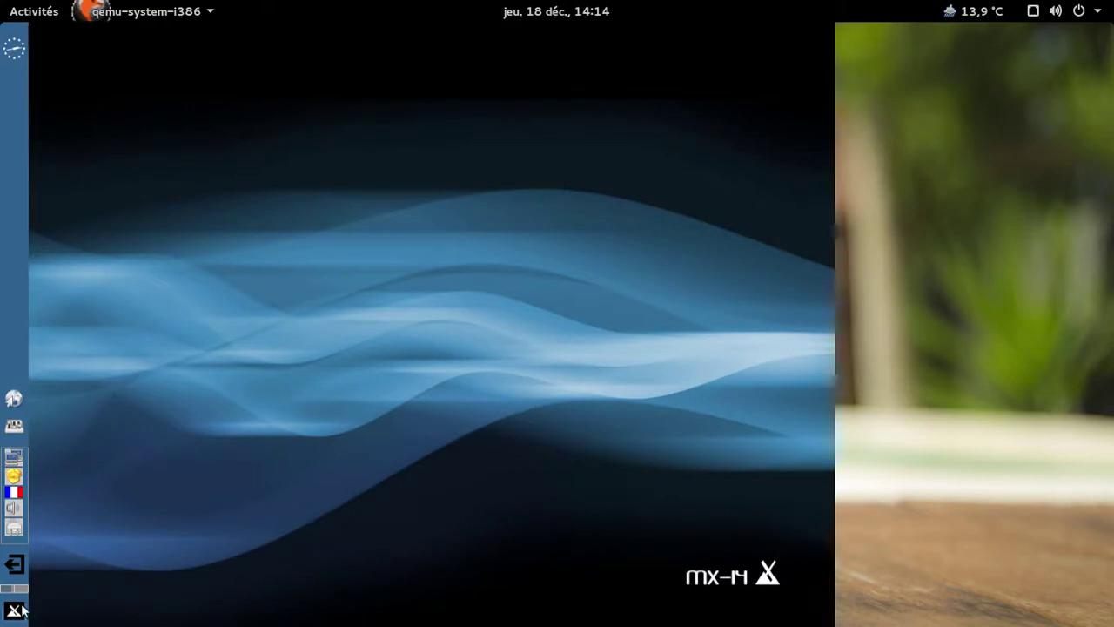
{"action": "left_click", "coordinate": [21, 607]}
{"action": "left_click", "coordinate": [317, 551]}
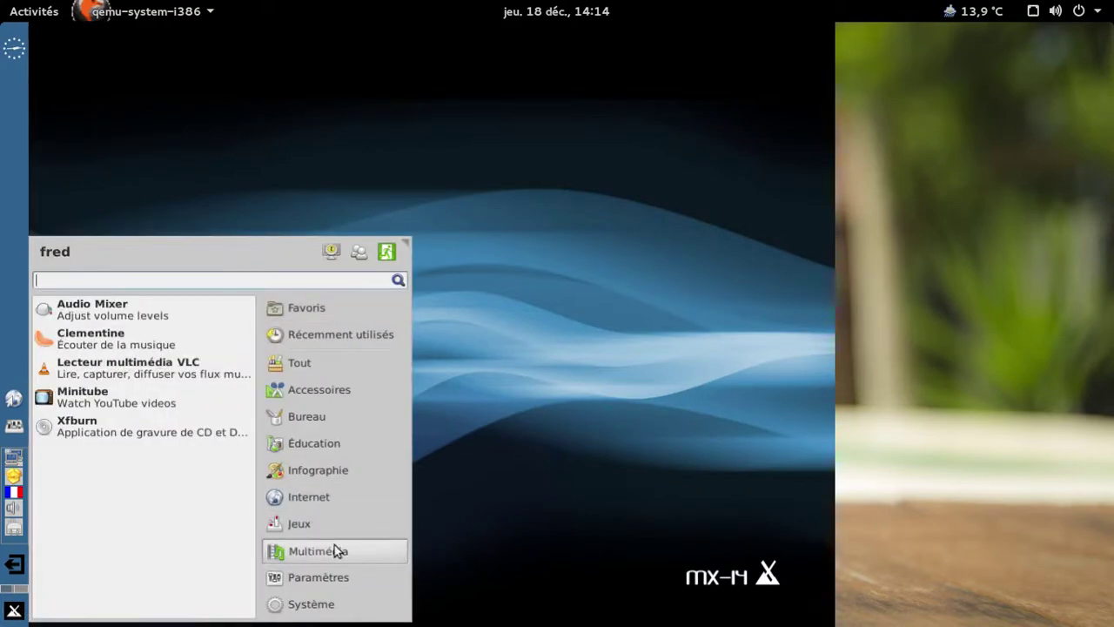
{"action": "left_click", "coordinate": [331, 577]}
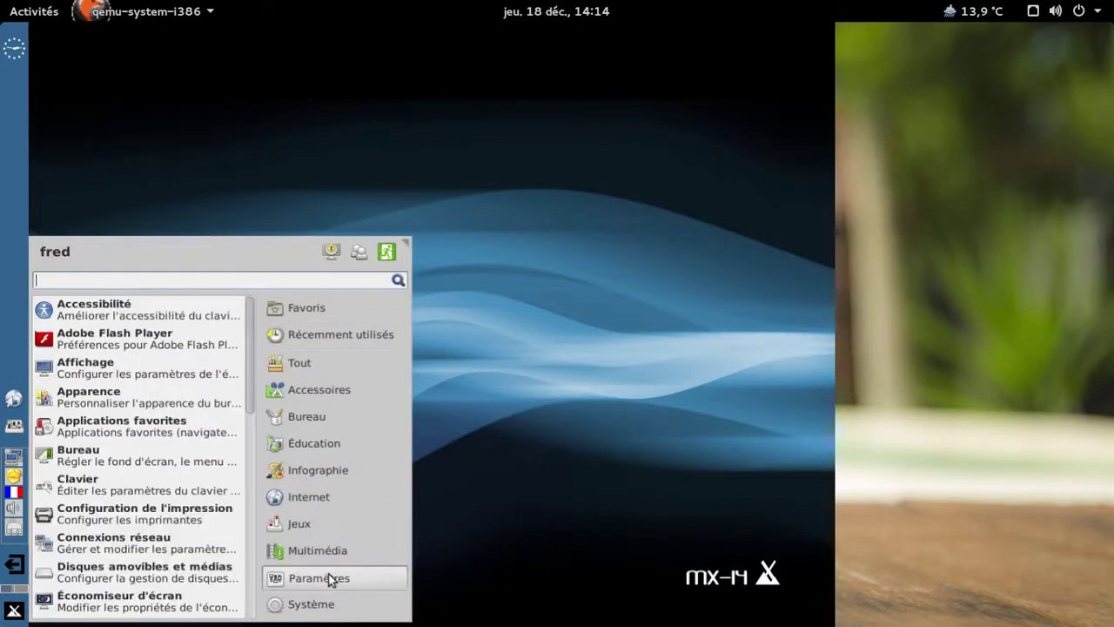
{"action": "type", "text": "moni"}
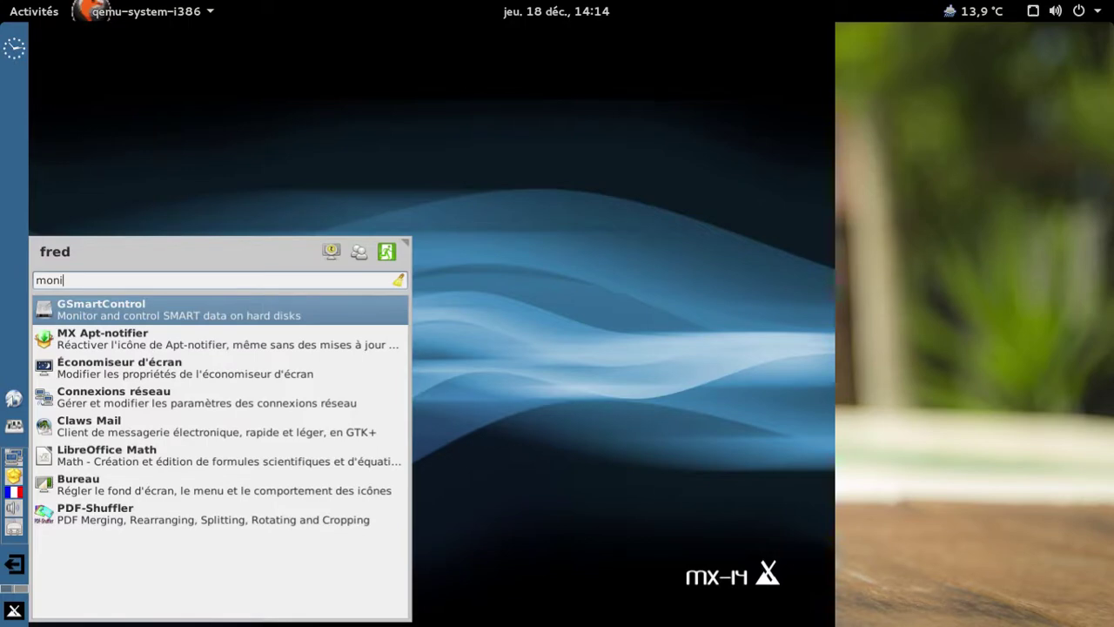
{"action": "key", "text": "BackSpace"}
{"action": "key", "text": "BackSpace"}
{"action": "key", "text": "BackSpace"}
{"action": "key", "text": "BackSpace"}
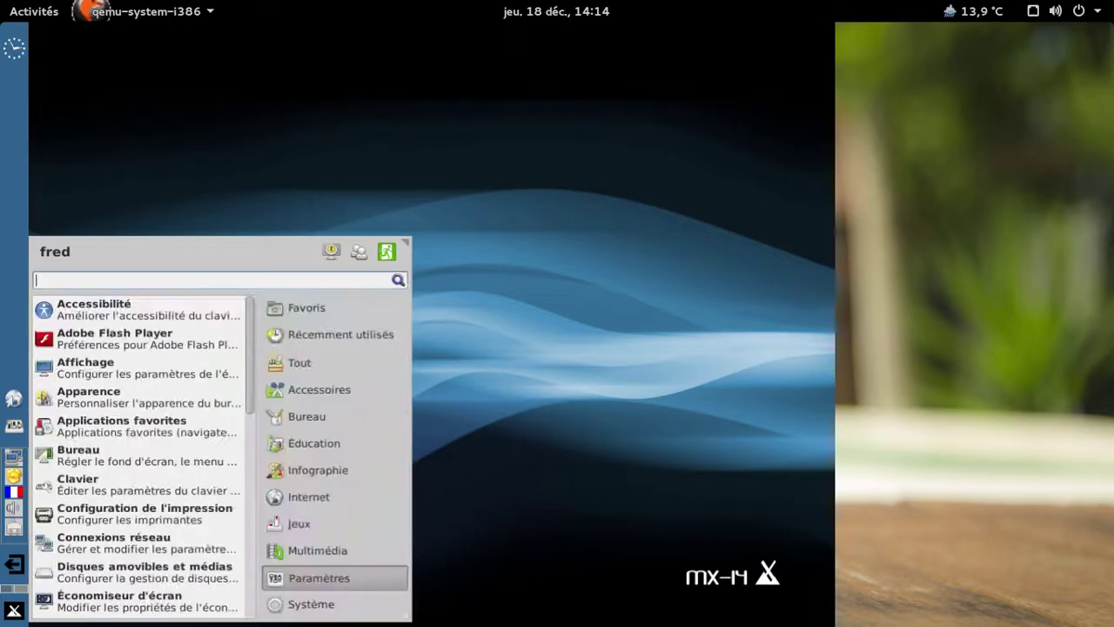
{"action": "type", "text": "gesti"}
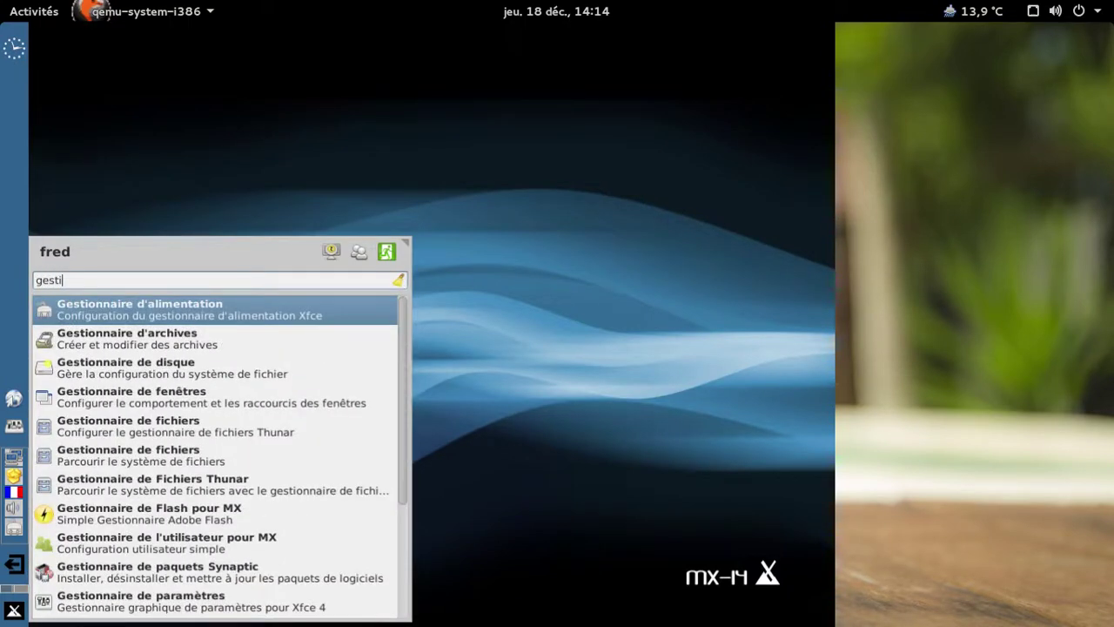
{"action": "key", "text": "Down"}
{"action": "key", "text": "Down"}
{"action": "key", "text": "Down"}
{"action": "key", "text": "Down"}
{"action": "key", "text": "Down"}
{"action": "key", "text": "Down"}
{"action": "key", "text": "Down"}
{"action": "key", "text": "Down"}
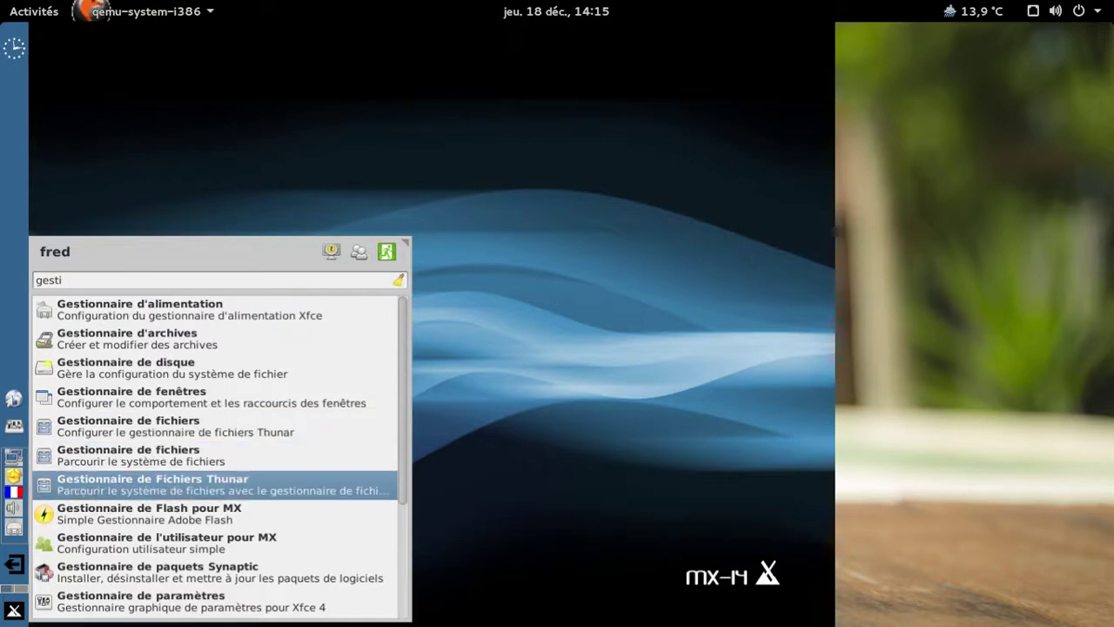
{"action": "key", "text": "Down"}
{"action": "key", "text": "Down"}
{"action": "key", "text": "Down"}
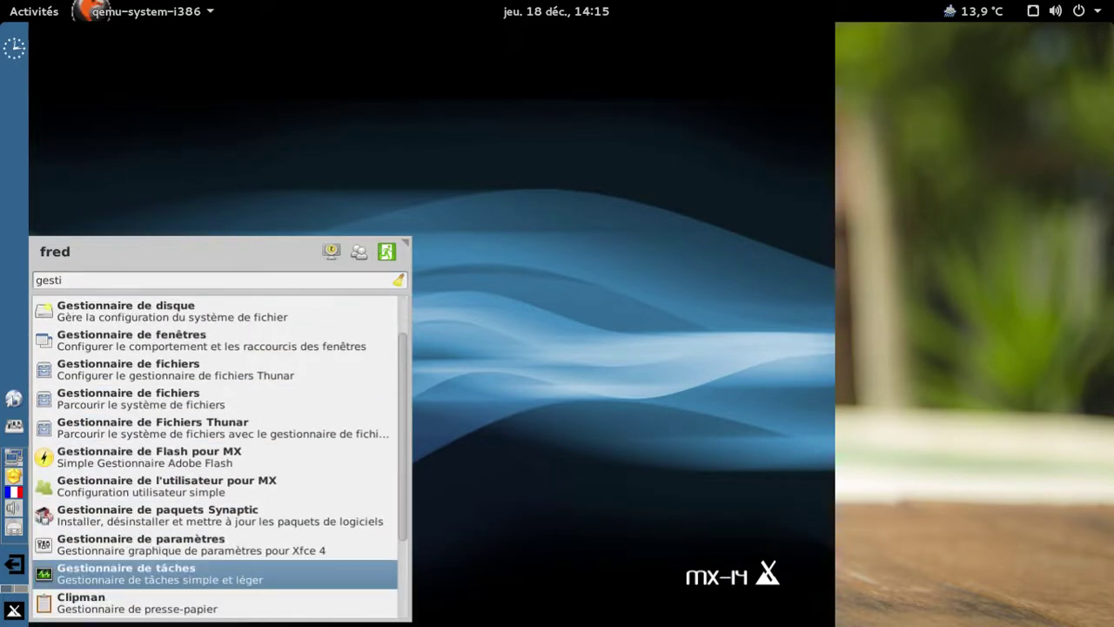
{"action": "key", "text": "Return"}
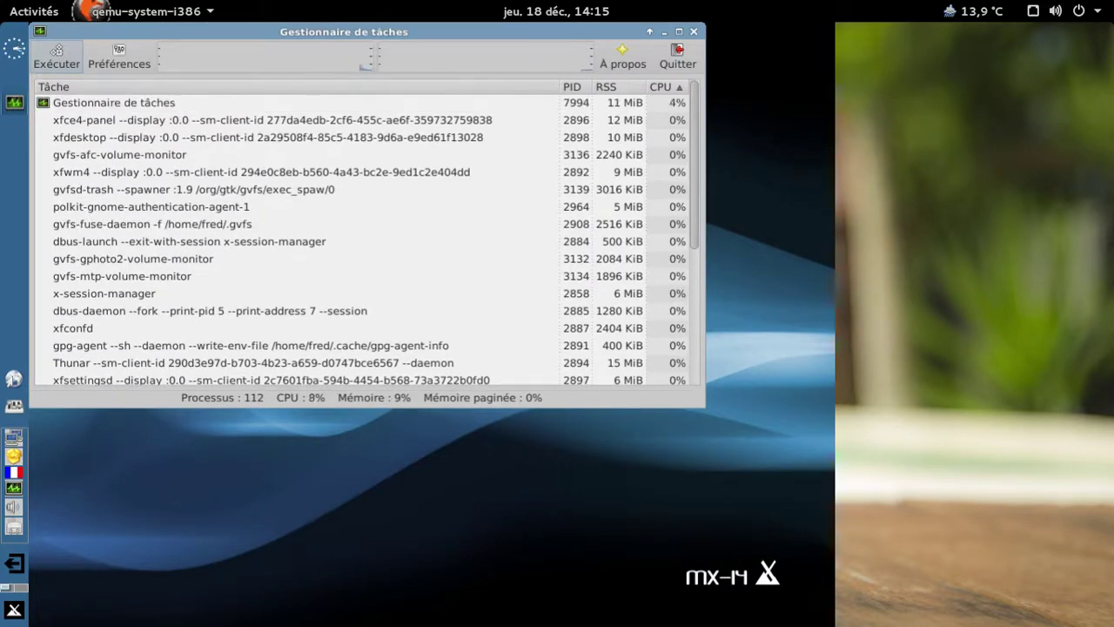
{"action": "left_click", "coordinate": [694, 32]}
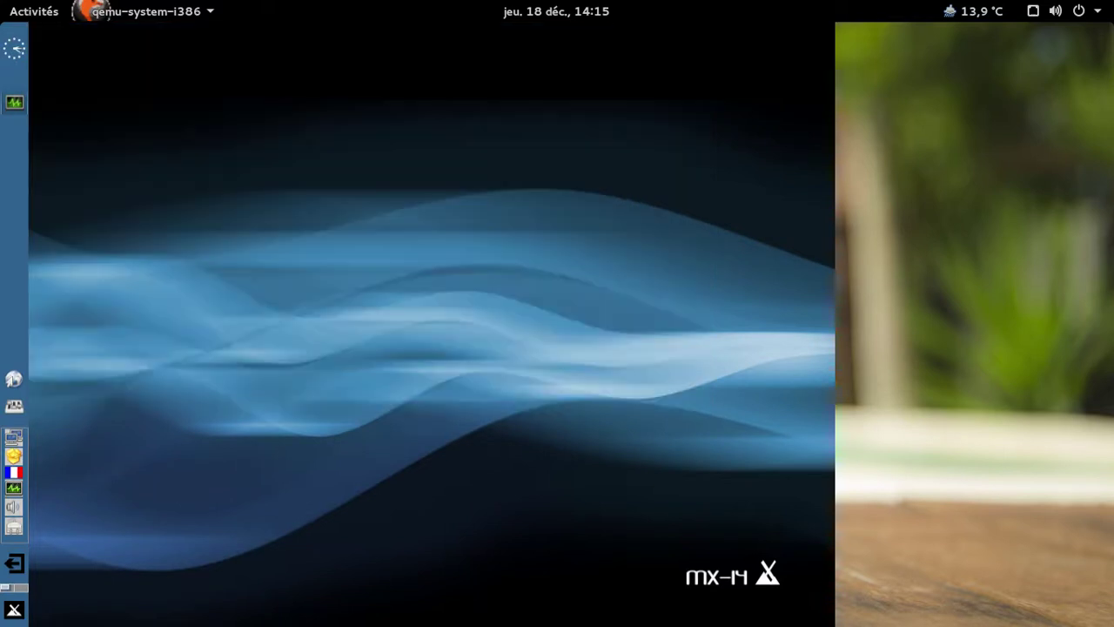
{"action": "left_click", "coordinate": [14, 609]}
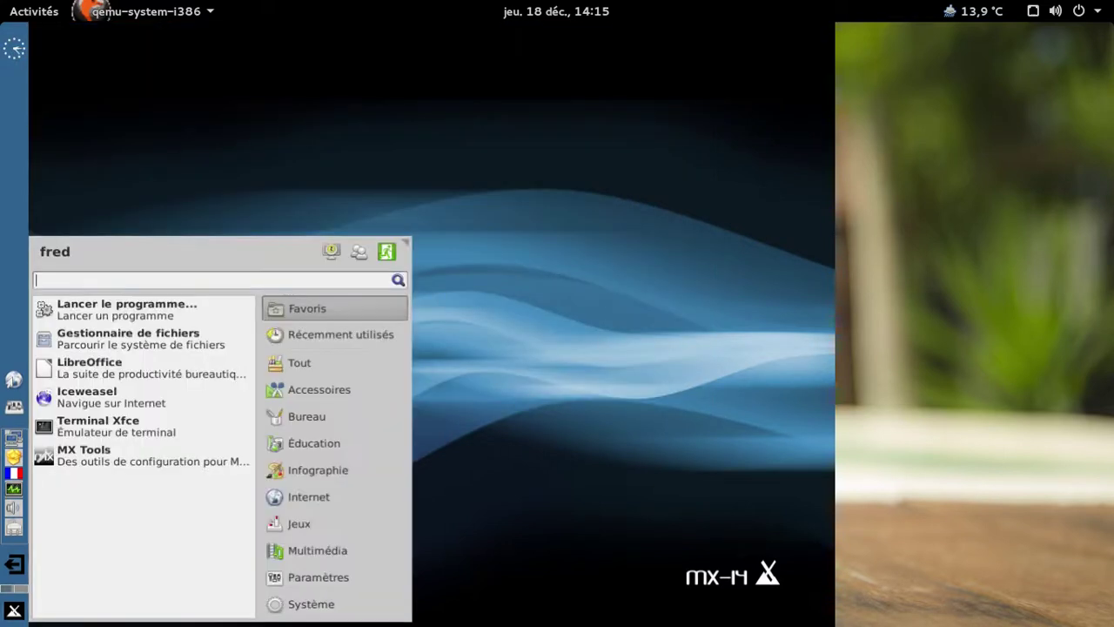
{"action": "left_click", "coordinate": [154, 435]}
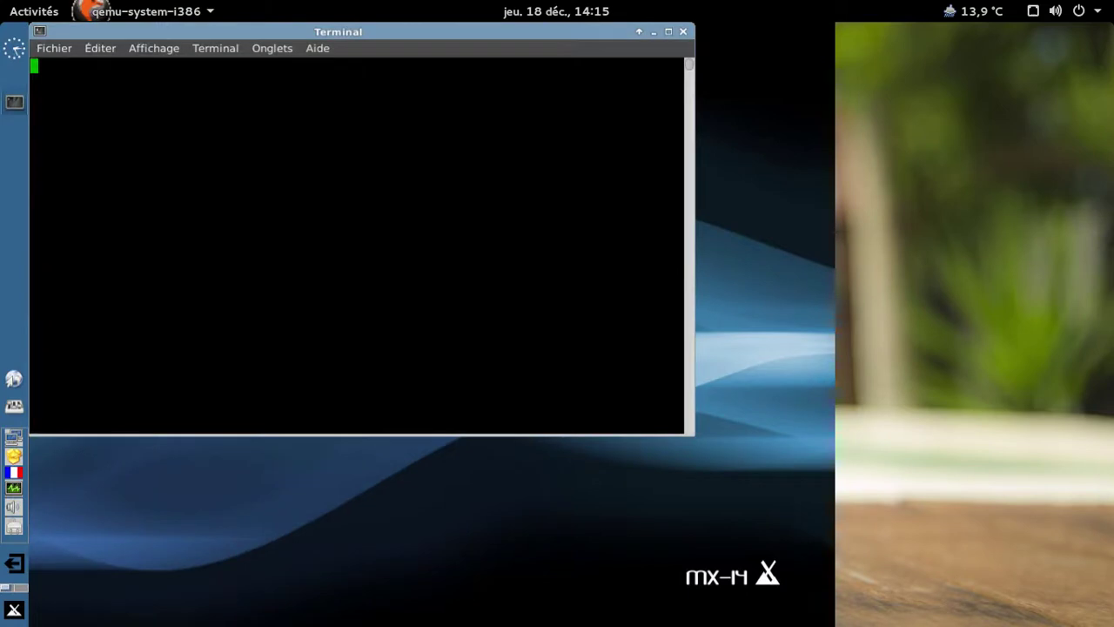
{"action": "type", "text": "df -h"}
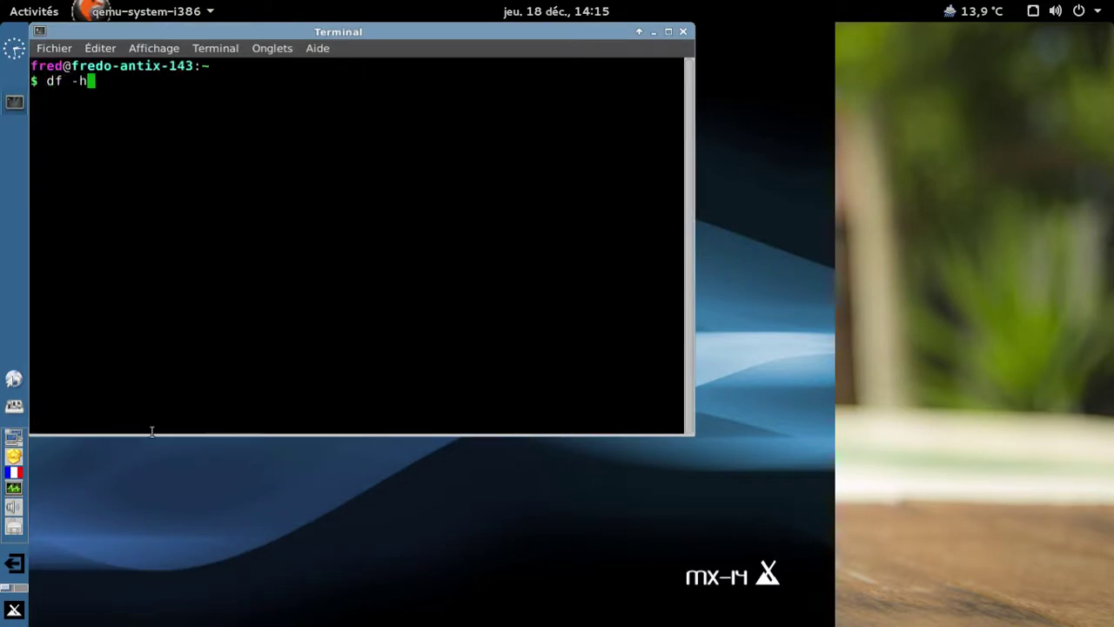
{"action": "key", "text": "Return"}
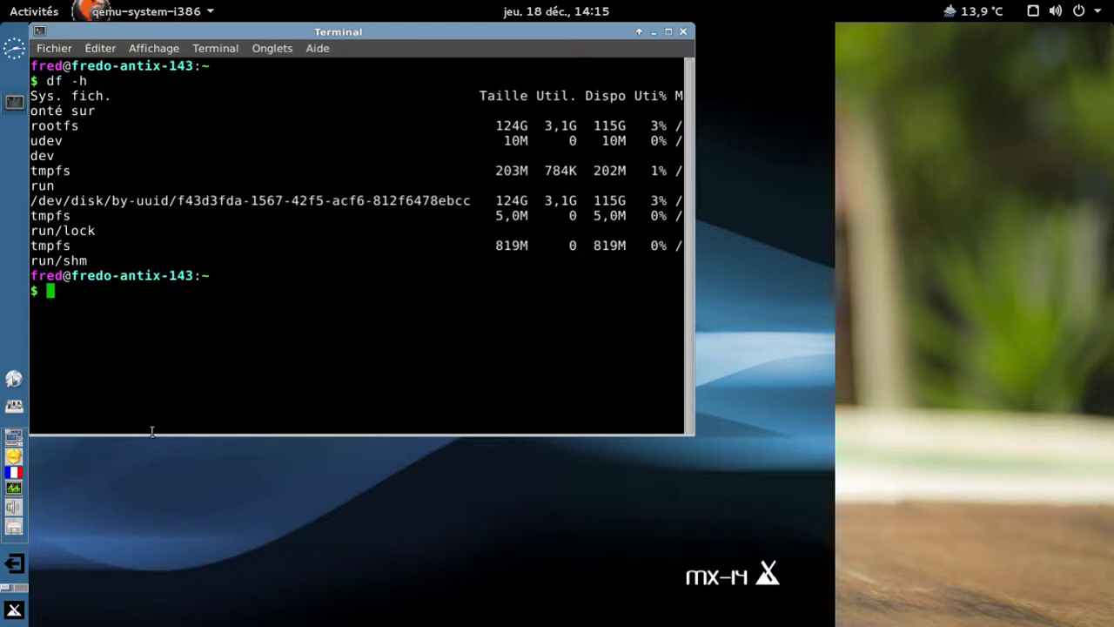
{"action": "type", "text": "exit"}
{"action": "key", "text": "Return"}
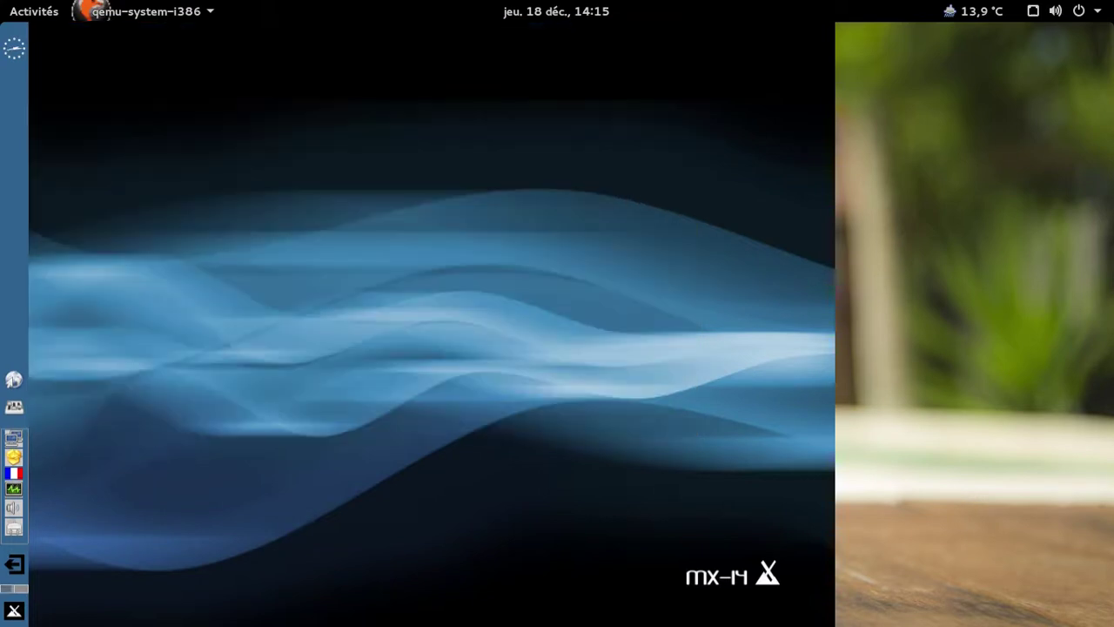